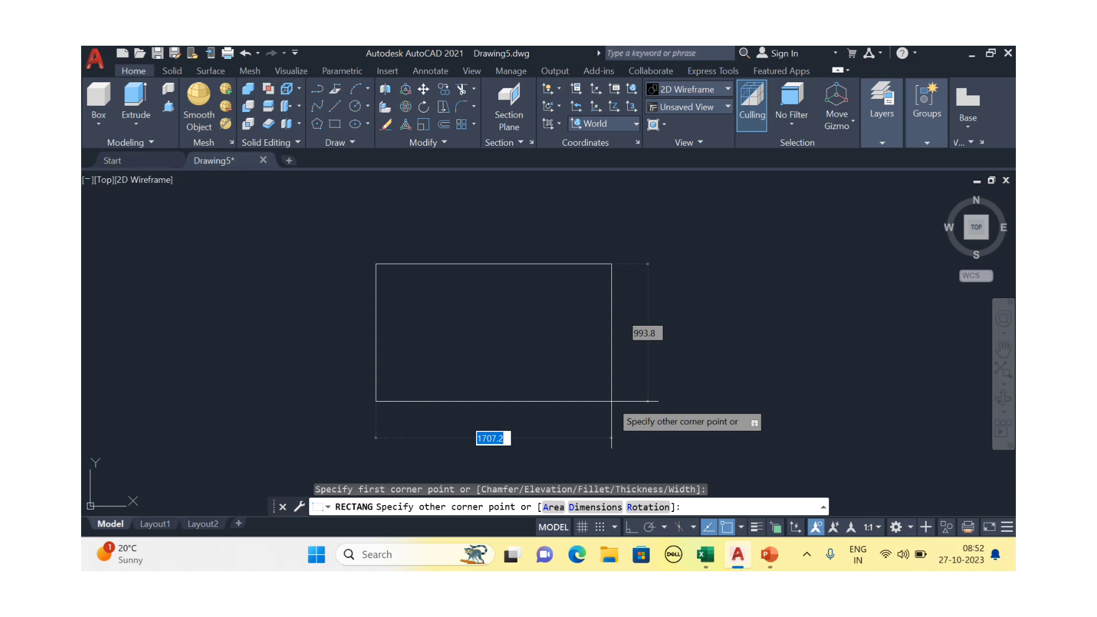
# Size the rectangle by Dimensions at 2000 length and 1000 width, then place it
pyautogui.write('d')
pyautogui.press('Return')
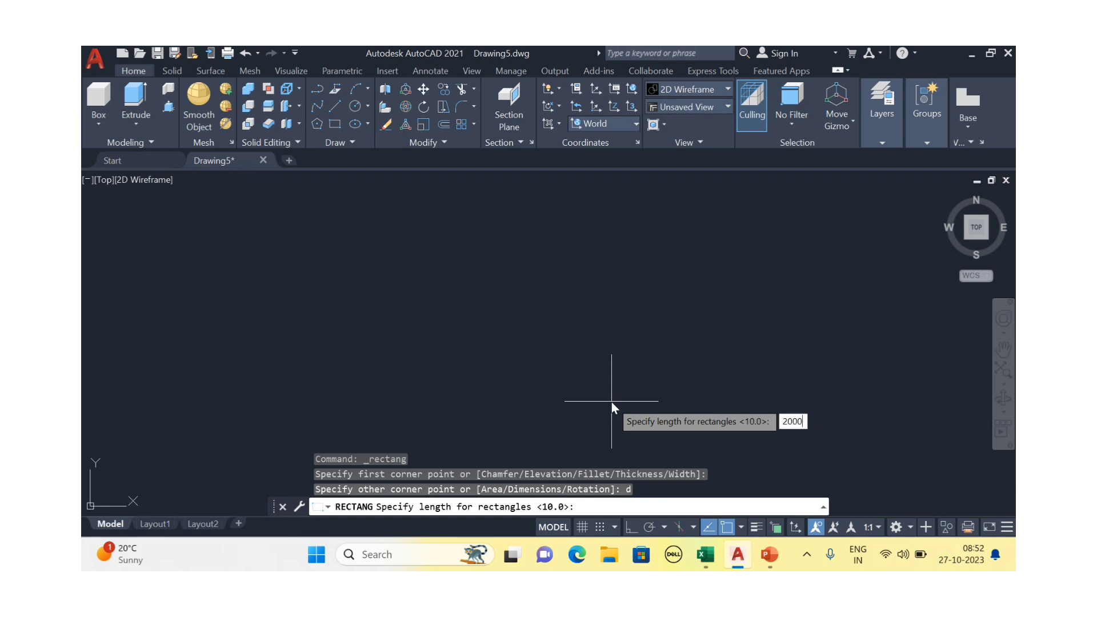
pyautogui.press('Return')
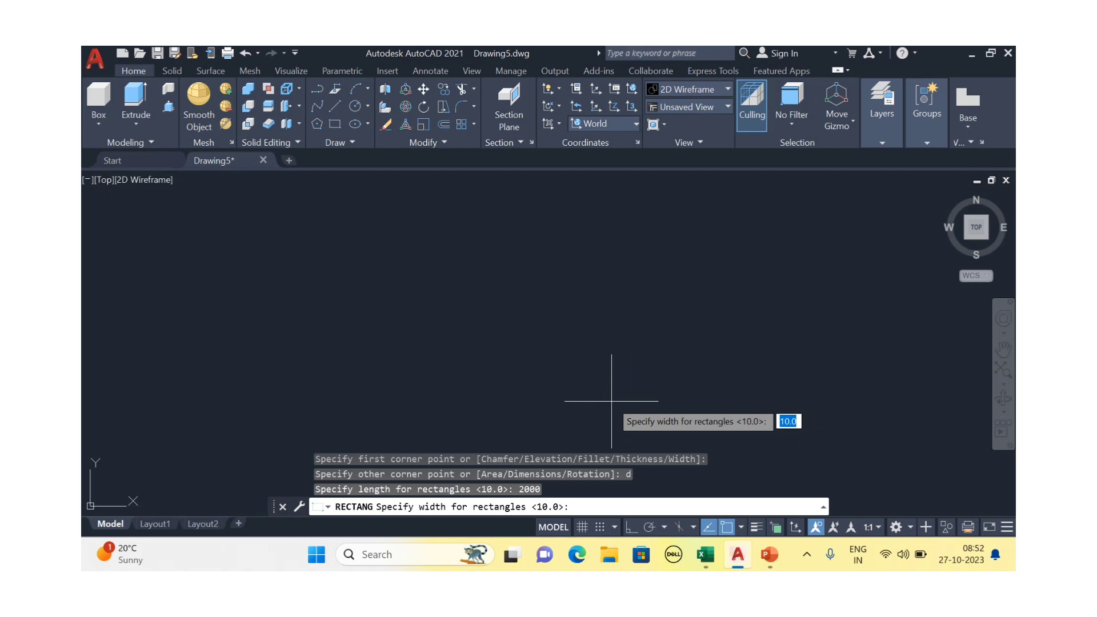
pyautogui.write('1000')
pyautogui.press('Return')
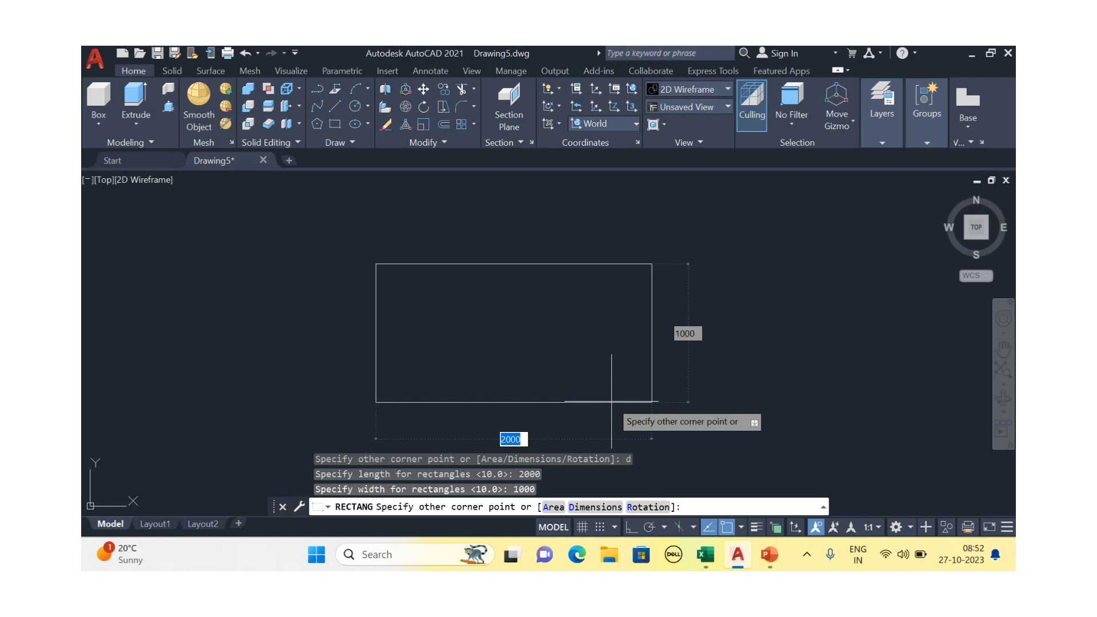
pyautogui.click(512, 401)
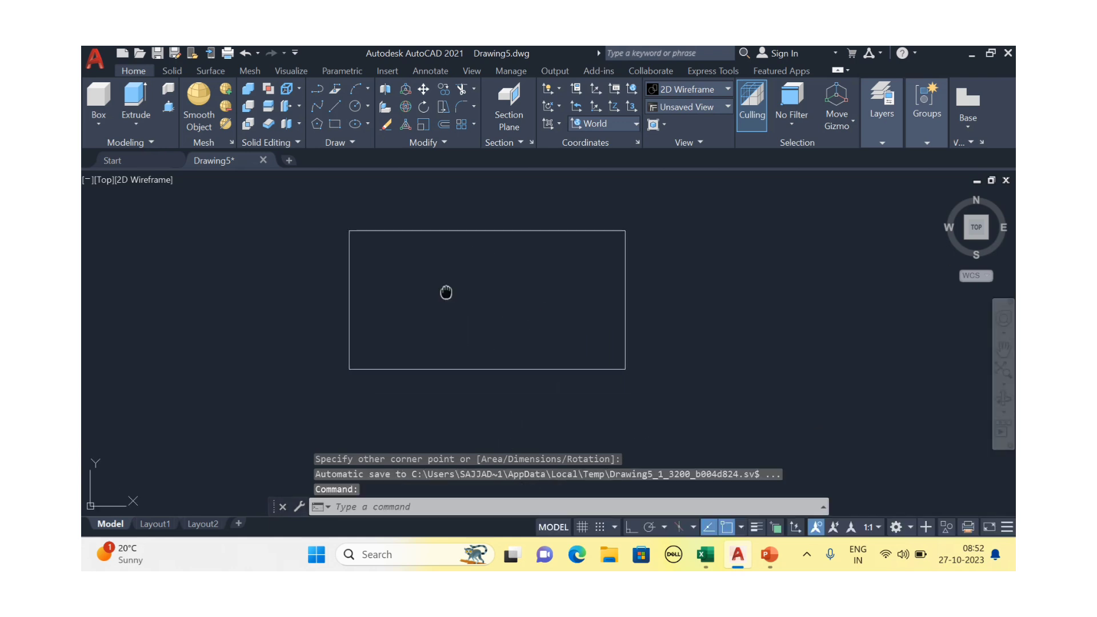
# Draw a 100 by 100 square at the tabletop rectangle's lower-left corner
pyautogui.moveTo(446, 327); pyautogui.dragTo(449, 328, button='middle')
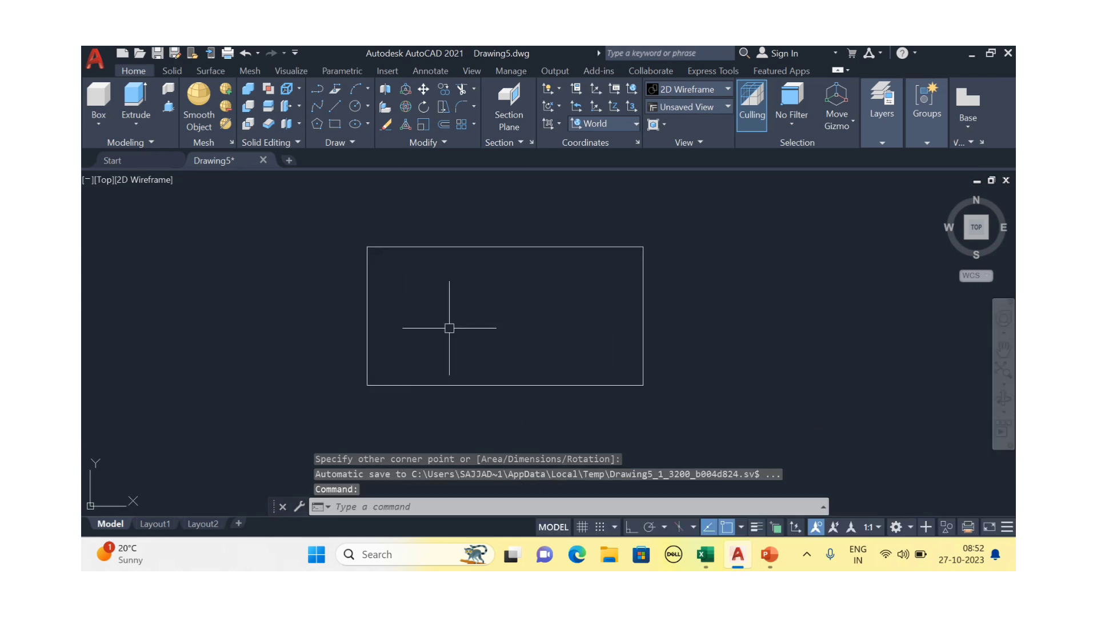
pyautogui.click(334, 124)
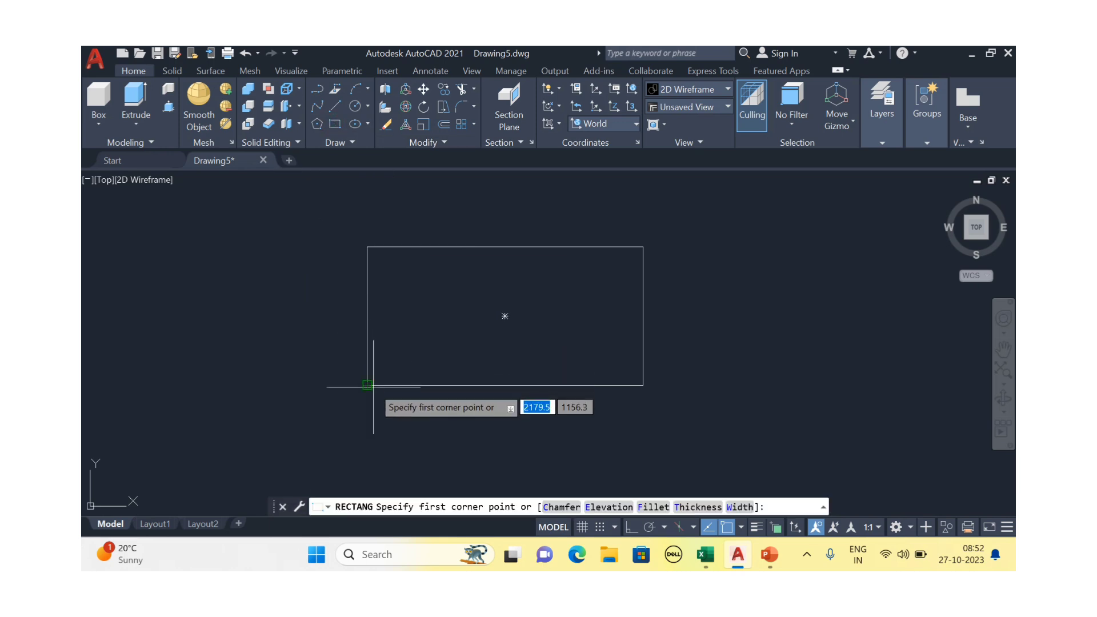
pyautogui.click(368, 385)
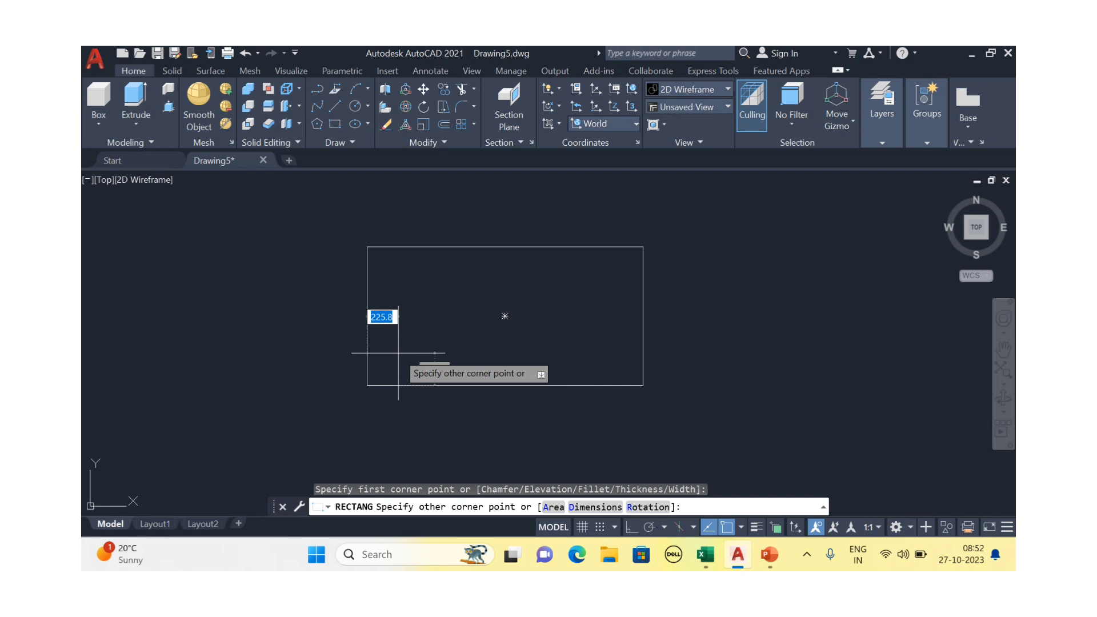
pyautogui.write('d')
pyautogui.press('Return')
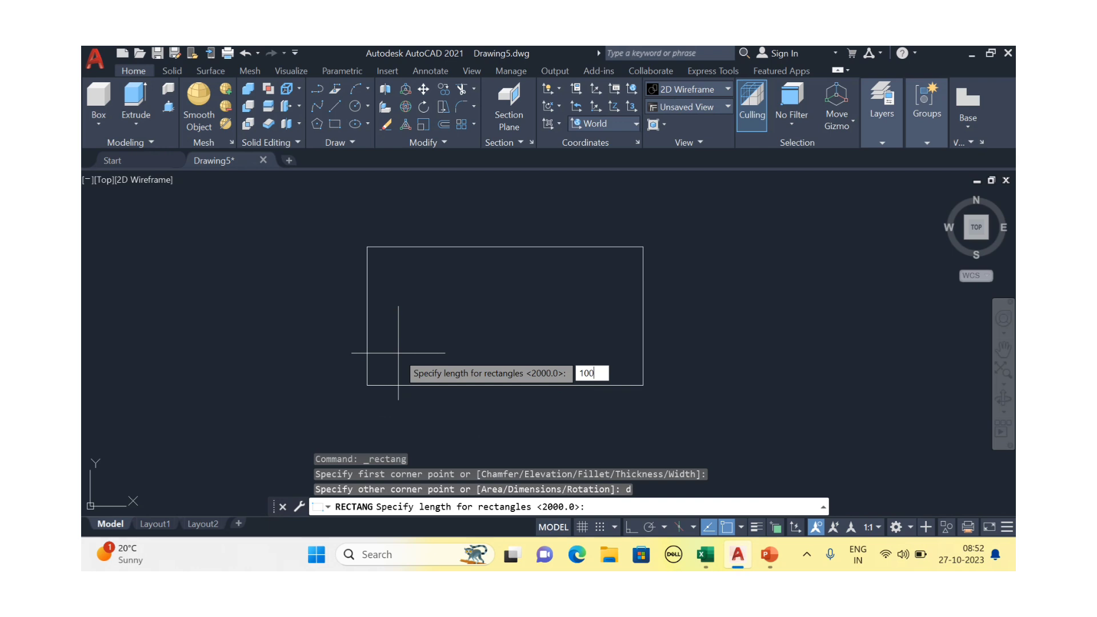
pyautogui.press('Return')
pyautogui.write('100')
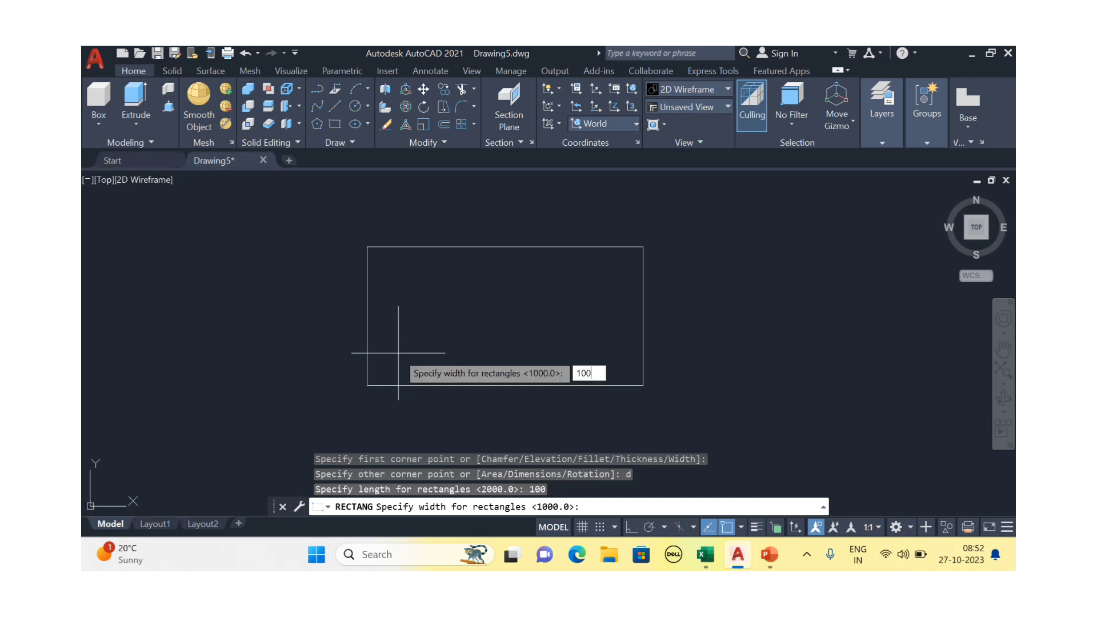
pyautogui.press('Return')
pyautogui.scroll(4, 395, 363)
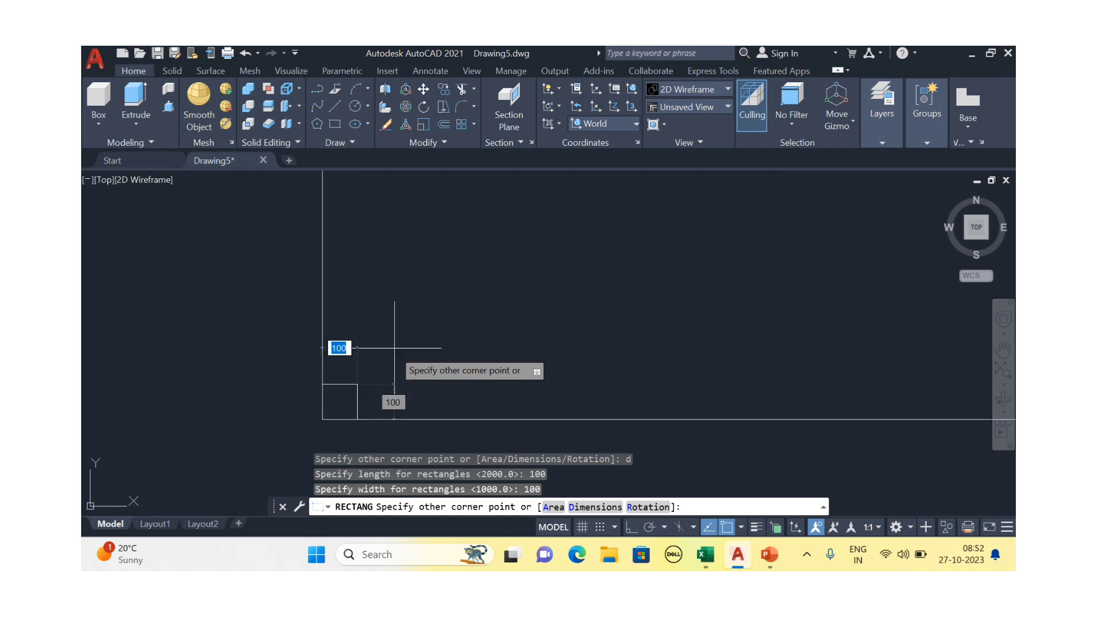
pyautogui.click(397, 334)
pyautogui.scroll(-6, 398, 340)
pyautogui.scroll(4, 400, 350)
pyautogui.press('Escape')
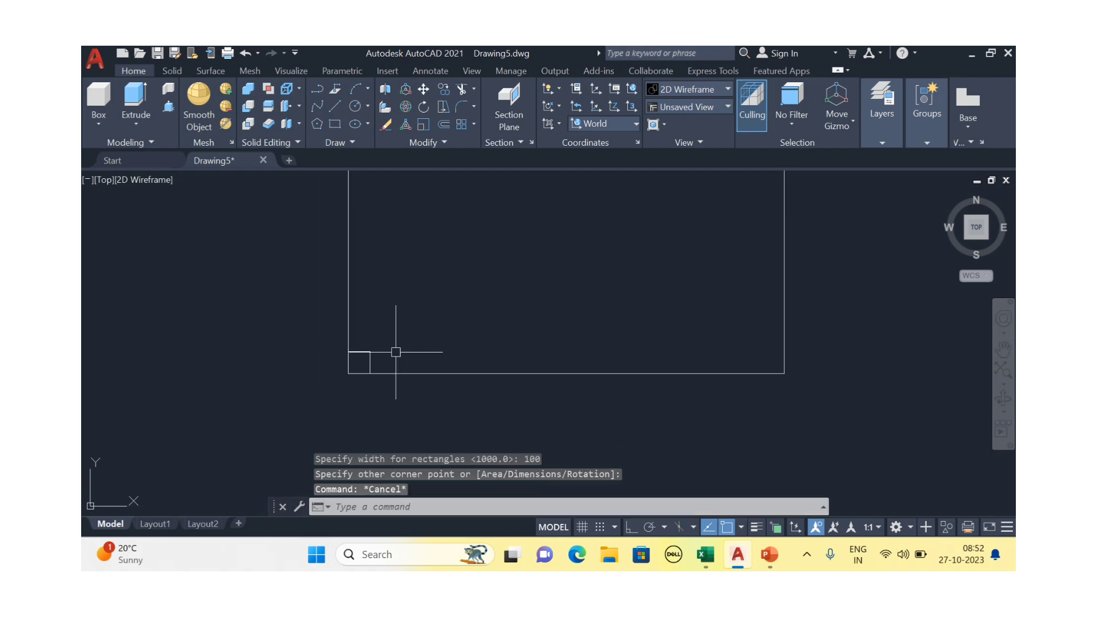
# Copy the corner square 1900 across to the lower-right corner
pyautogui.click(368, 361)
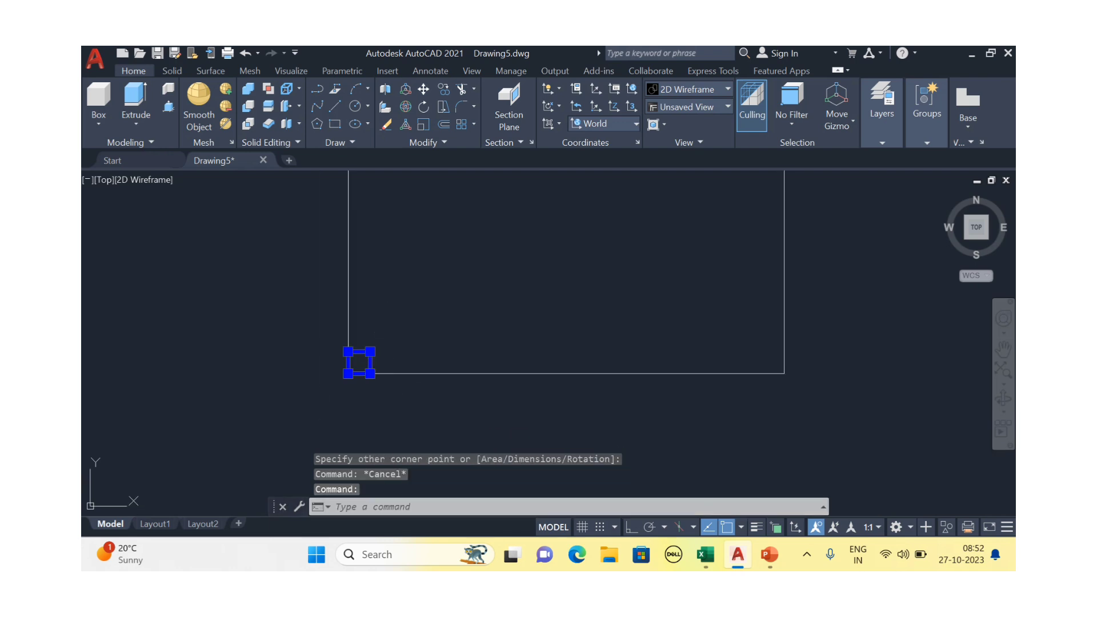
pyautogui.press('Delete')
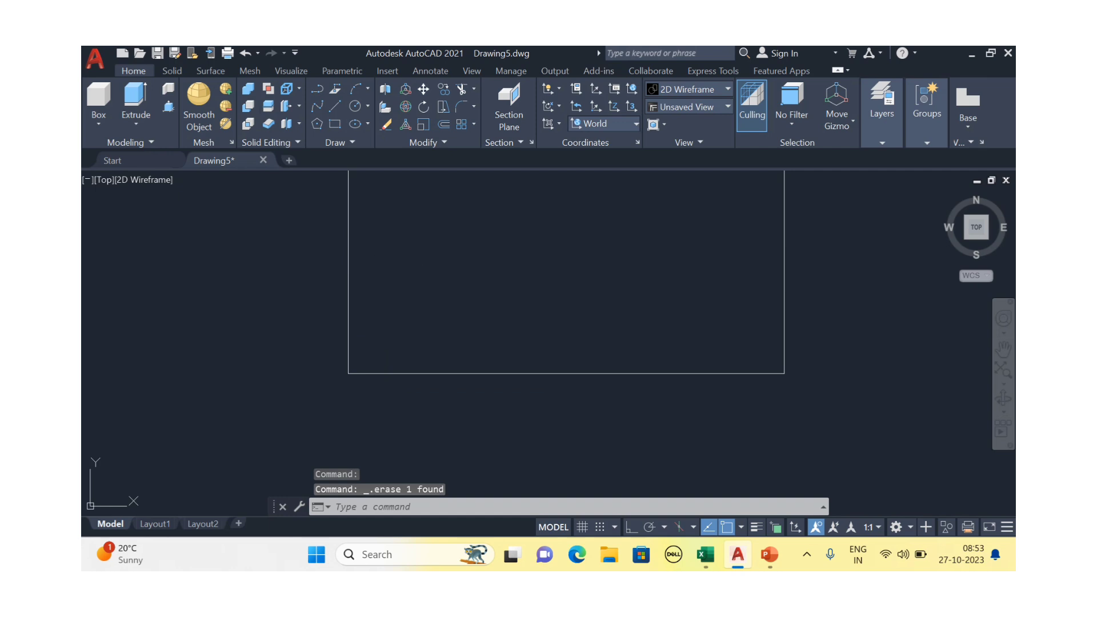
pyautogui.hotkey('ctrl', 'z')
pyautogui.click(370, 358)
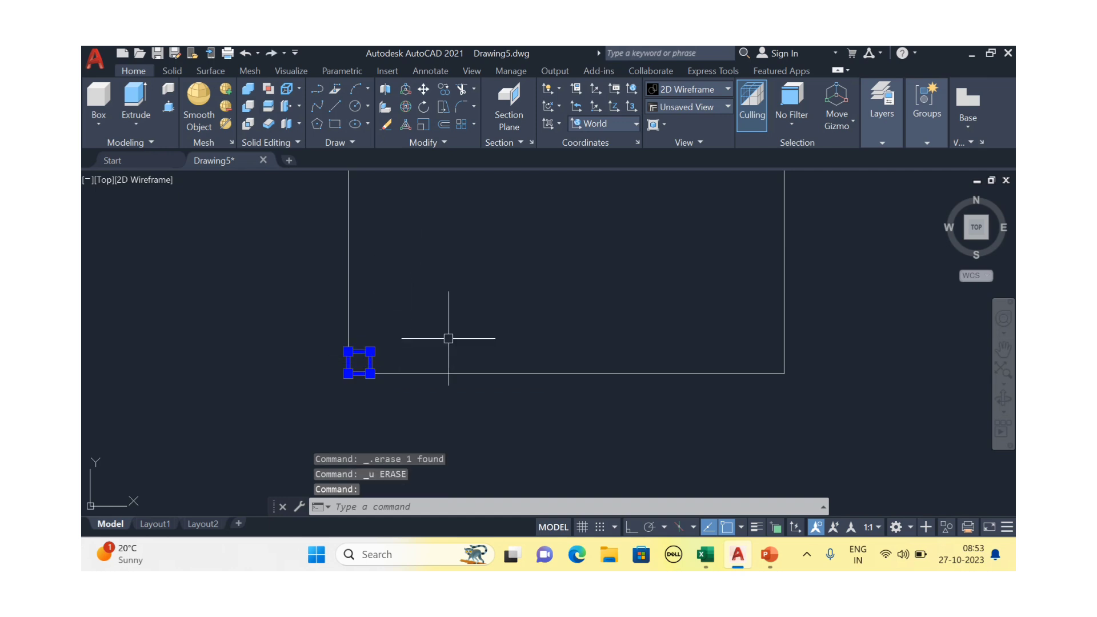
pyautogui.write('co')
pyautogui.press('Return')
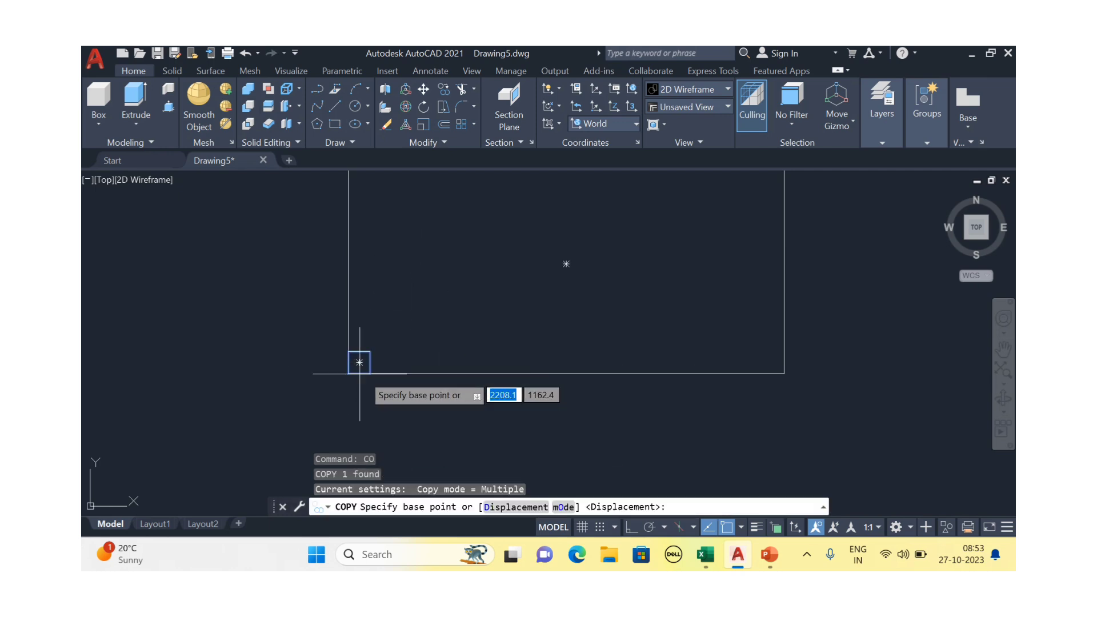
pyautogui.click(370, 373)
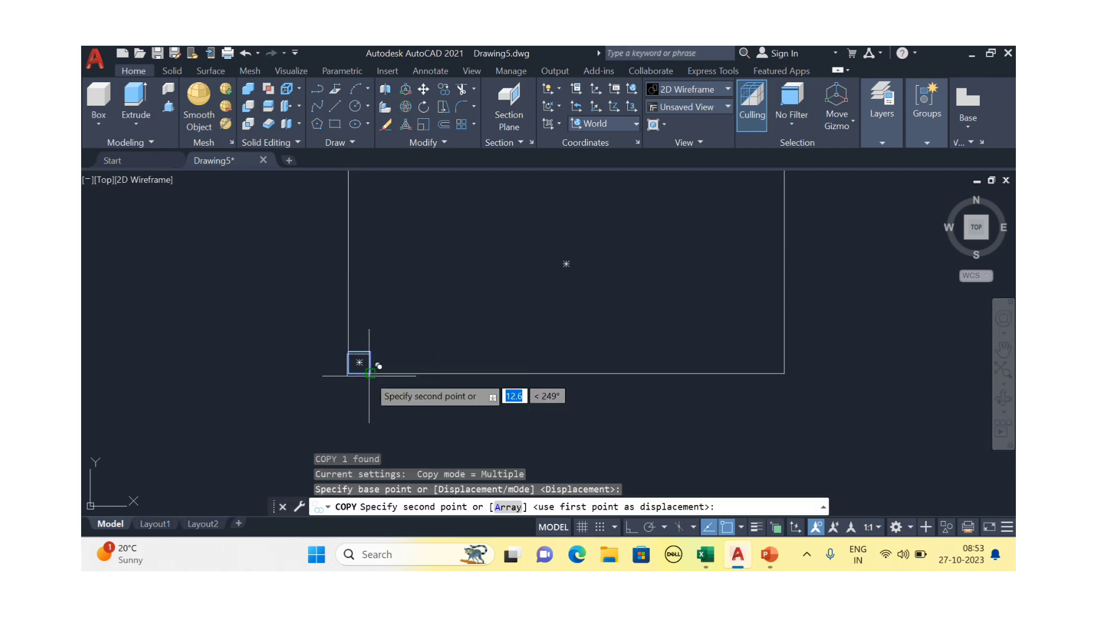
pyautogui.click(784, 373)
pyautogui.press('Escape')
# Select both bottom corner squares
pyautogui.click(770, 334)
pyautogui.press('Escape')
pyautogui.click(773, 336)
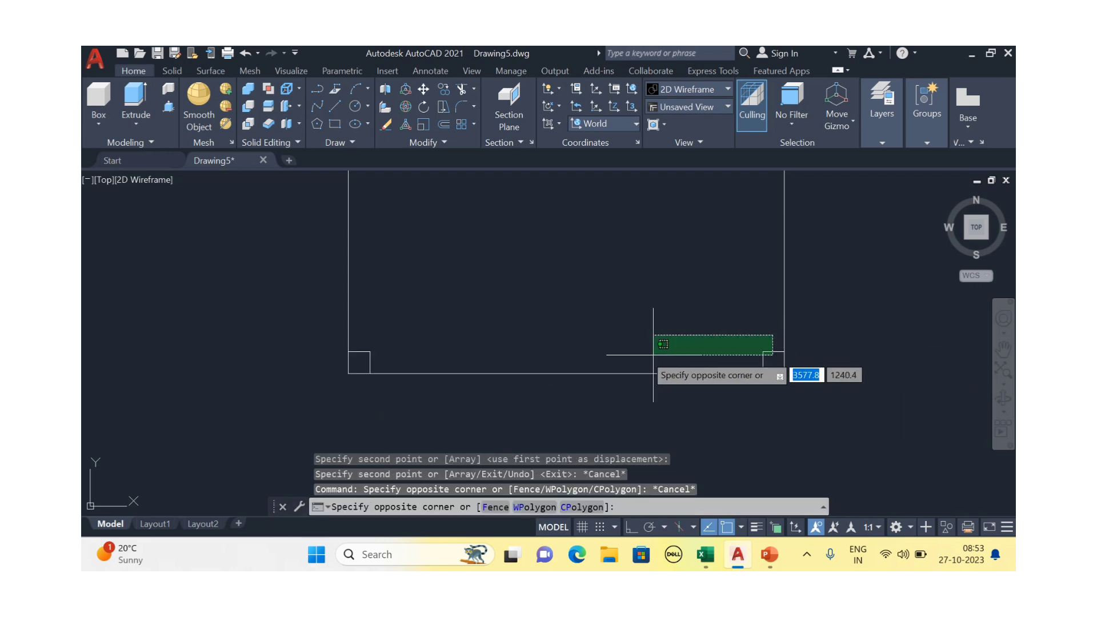
pyautogui.click(368, 353)
pyautogui.scroll(-2, 384, 376)
# Mirror both squares across the line joining the side-edge midpoints, keeping the originals
pyautogui.write('m')
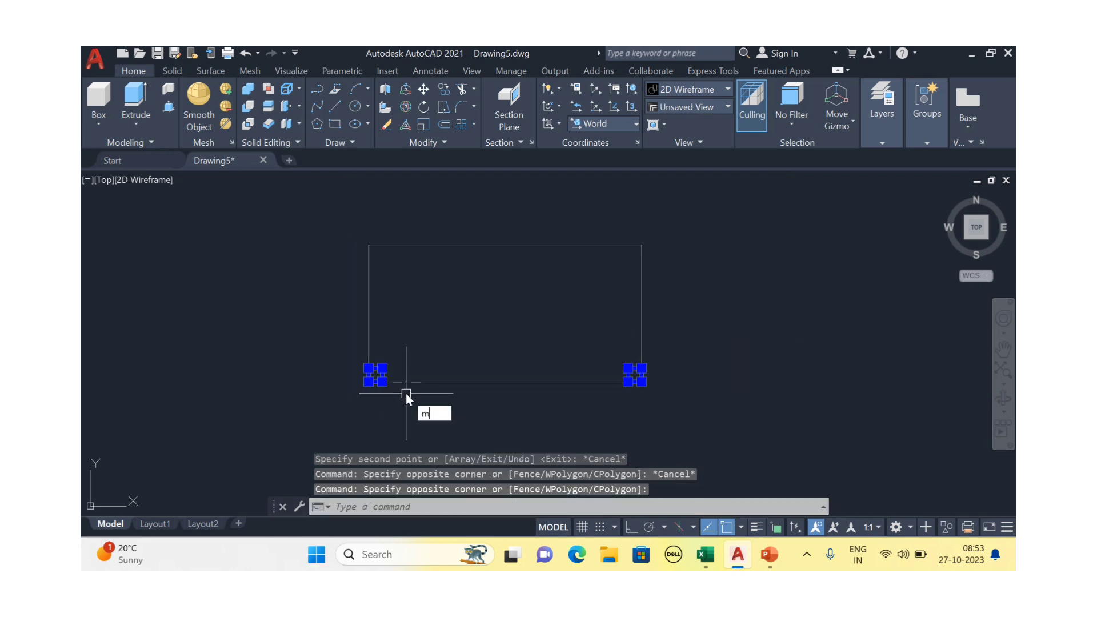
pyautogui.write('i')
pyautogui.press('Return')
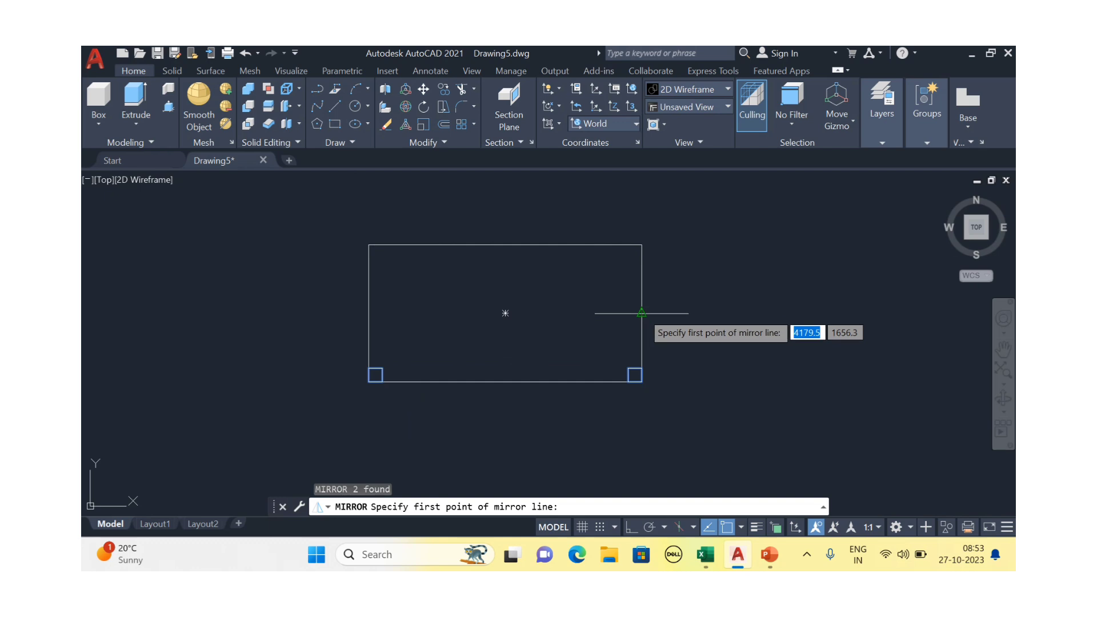
pyautogui.click(505, 313)
pyautogui.click(370, 317)
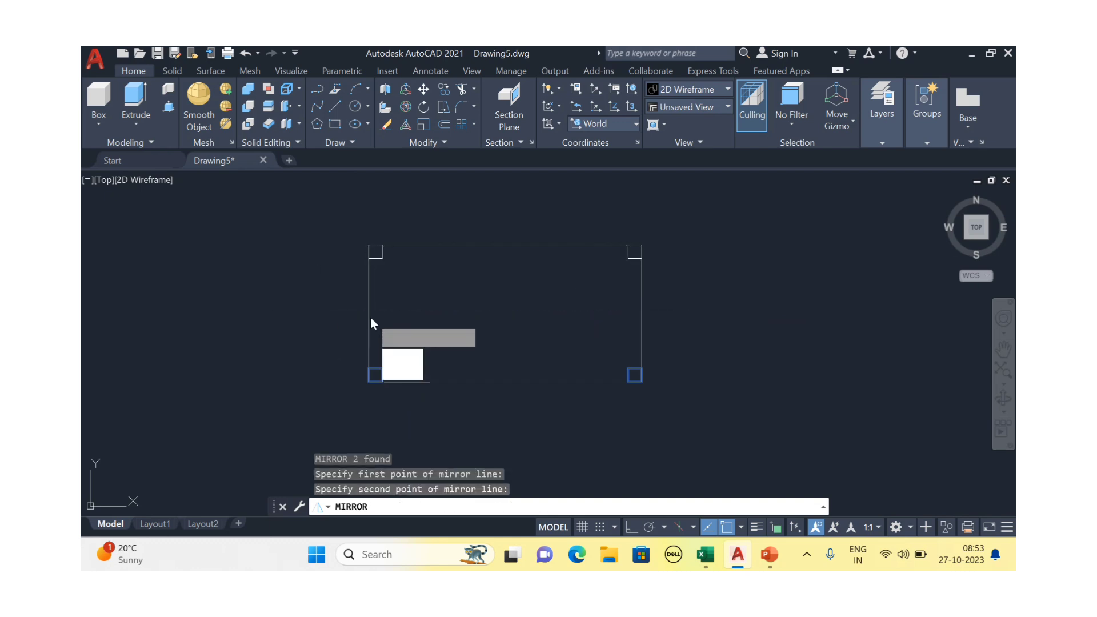
pyautogui.click(404, 372)
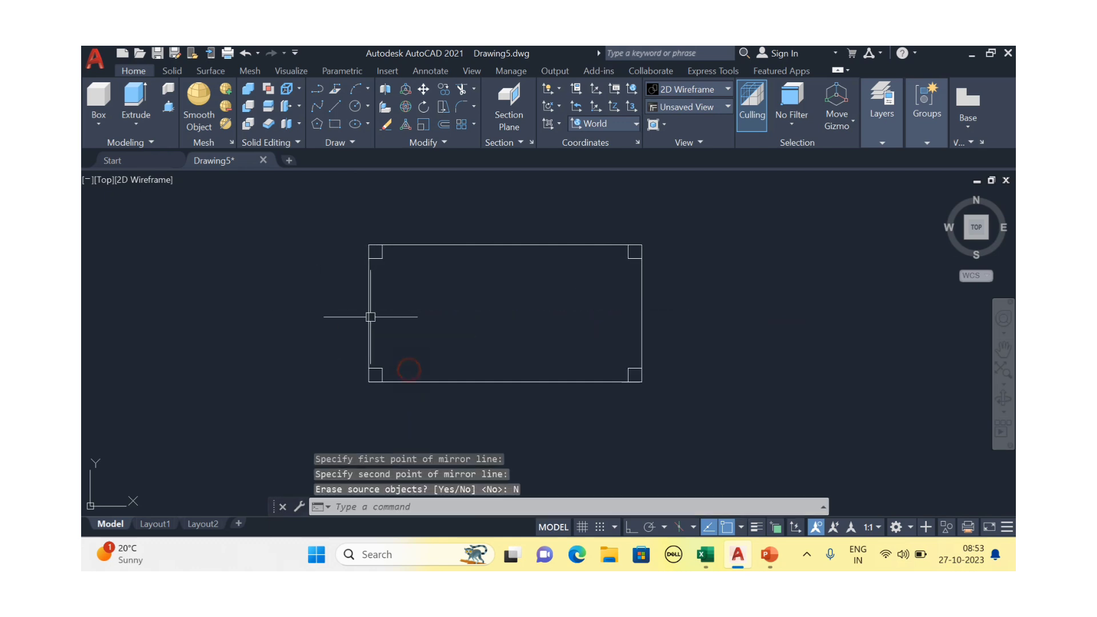
pyautogui.scroll(-2, 293, 308)
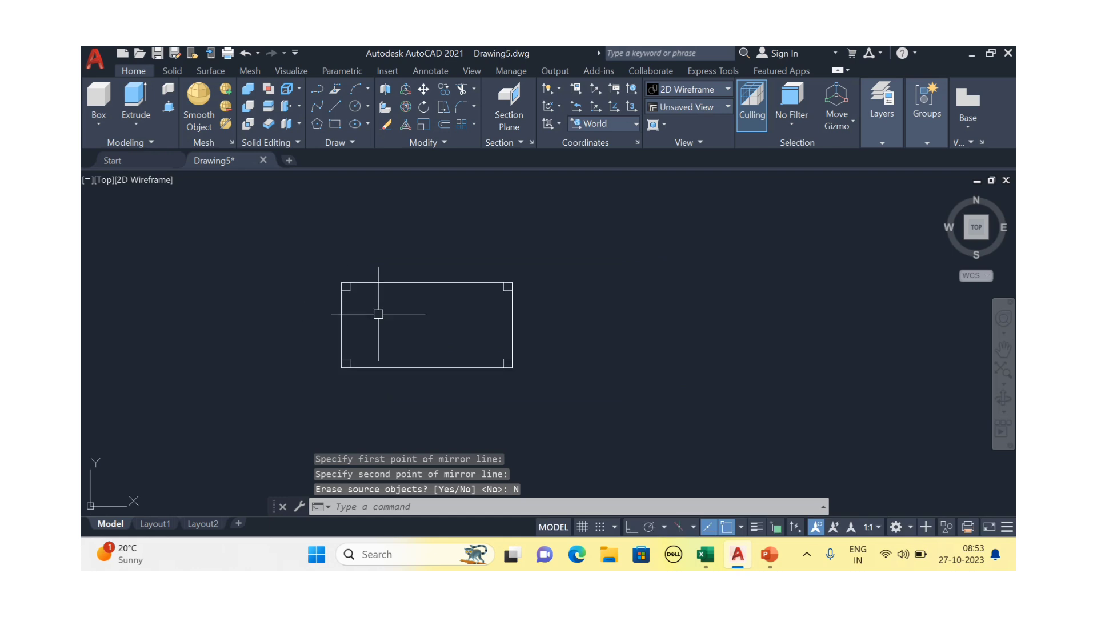
pyautogui.scroll(2, 306, 317)
pyautogui.scroll(-2, 397, 328)
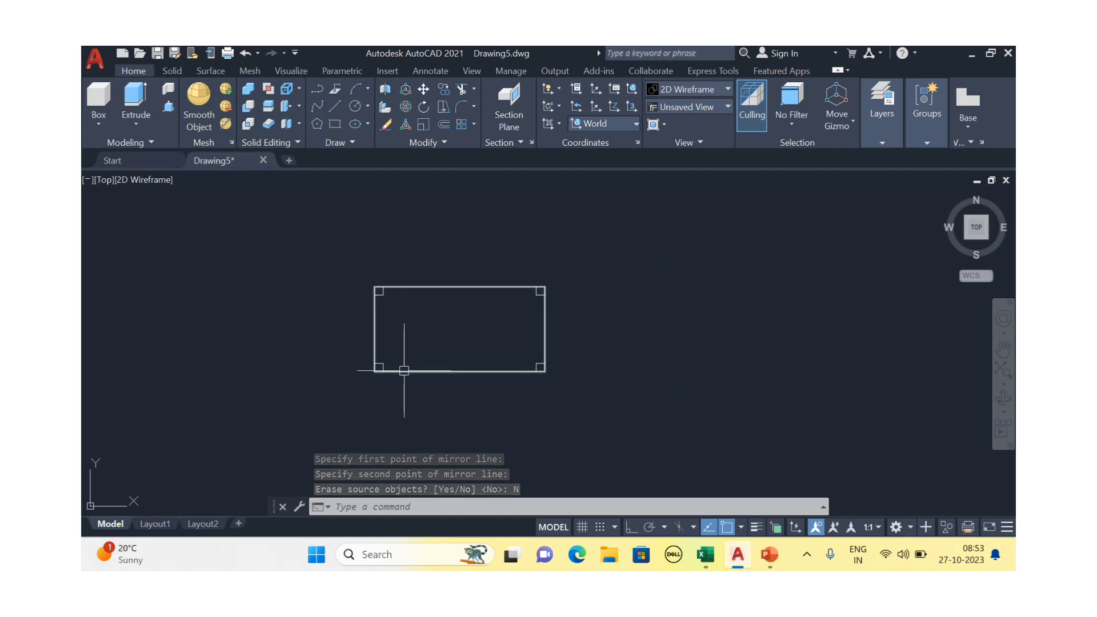
# Start Extrude and select the four corner leg squares
pyautogui.moveTo(414, 393)
pyautogui.keyDown('shift'); pyautogui.mouseDown(button='middle')
pyautogui.moveTo(434, 271)
pyautogui.moveTo(382, 300)
pyautogui.moveTo(374, 324)
pyautogui.moveTo(380, 302)
pyautogui.mouseUp(button='middle'); pyautogui.keyUp('shift')
pyautogui.scroll(2, 371, 326)
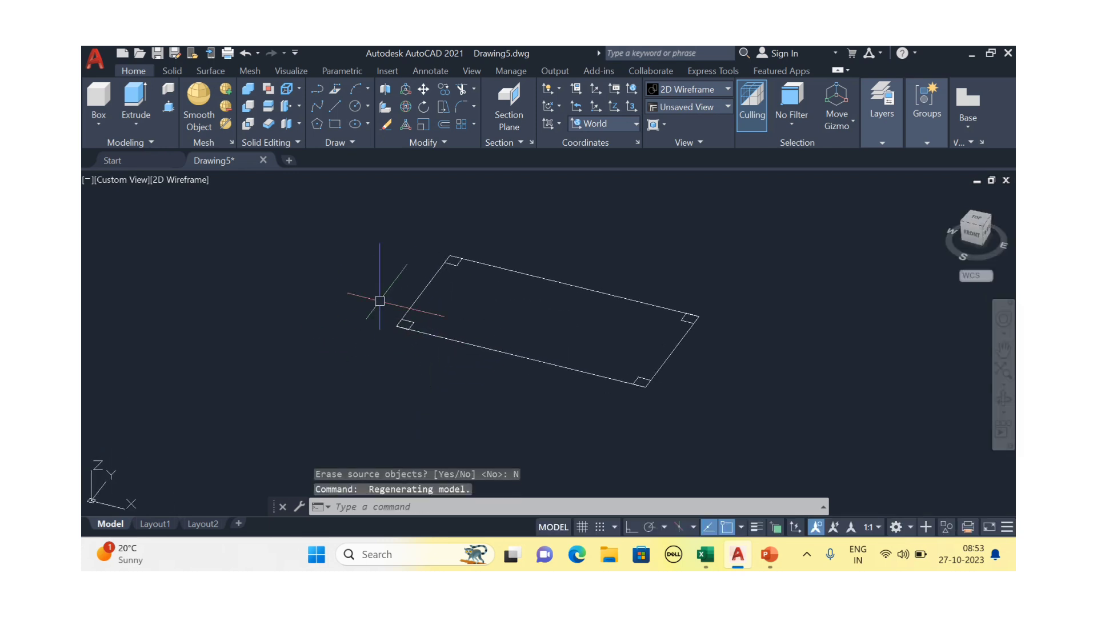
pyautogui.click(135, 119)
pyautogui.scroll(2, 404, 324)
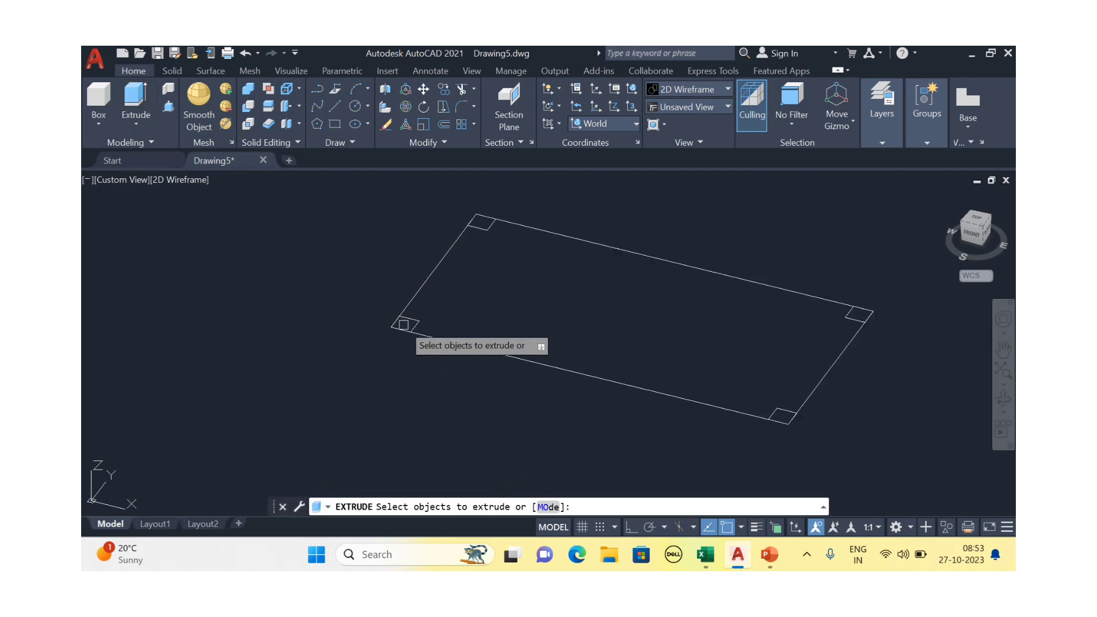
pyautogui.scroll(3, 404, 324)
pyautogui.click(421, 308)
pyautogui.scroll(-3, 421, 308)
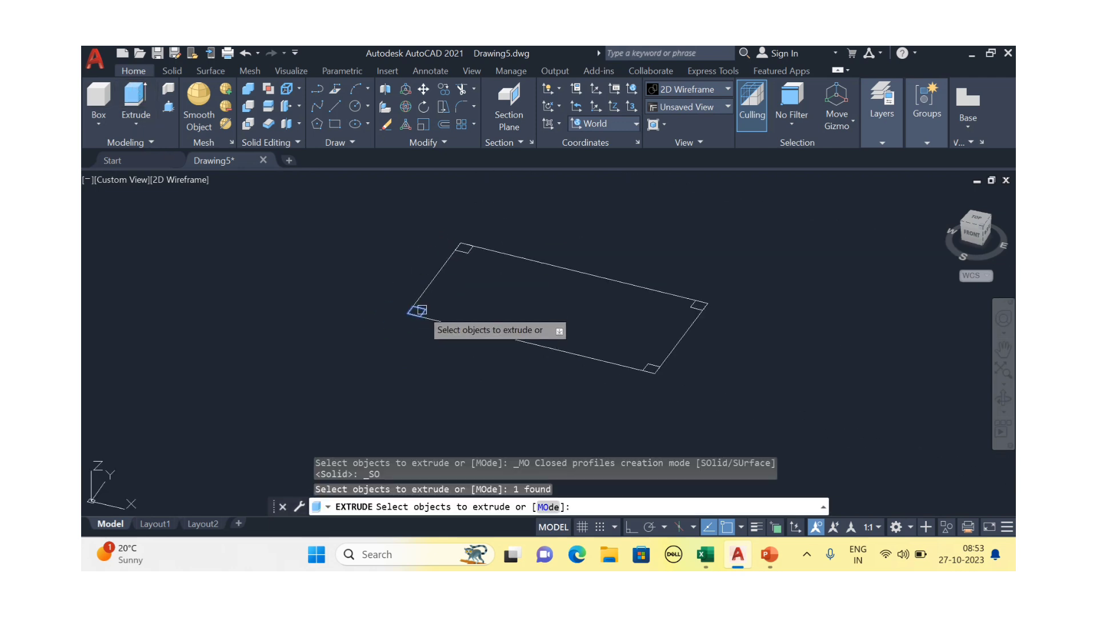
pyautogui.click(471, 246)
pyautogui.scroll(-2, 472, 246)
pyautogui.scroll(2, 685, 300)
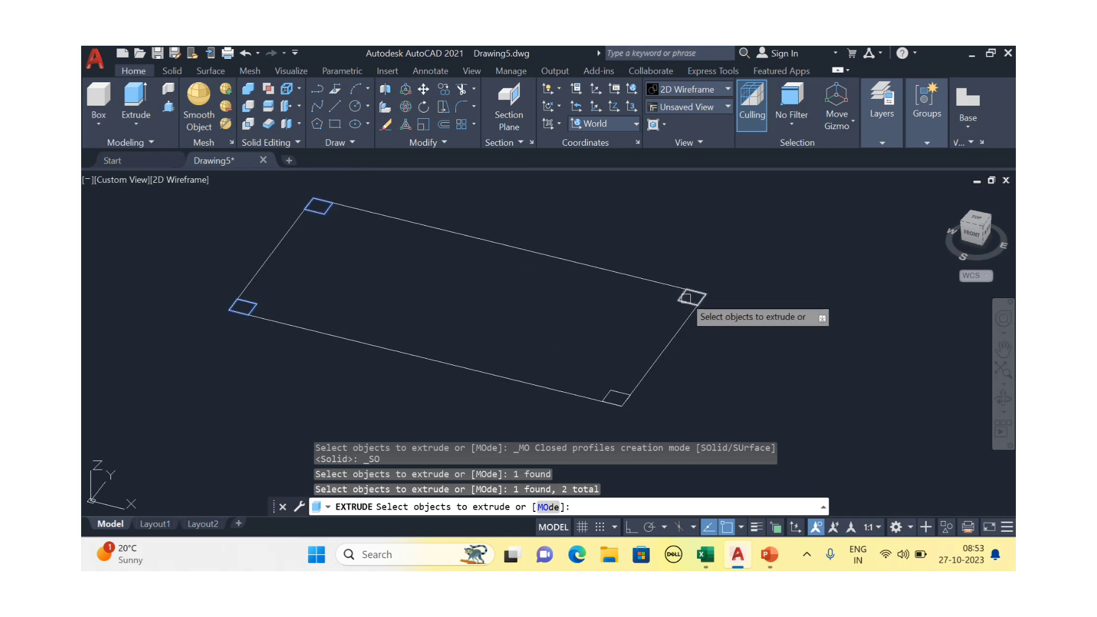
pyautogui.click(686, 298)
pyautogui.click(621, 389)
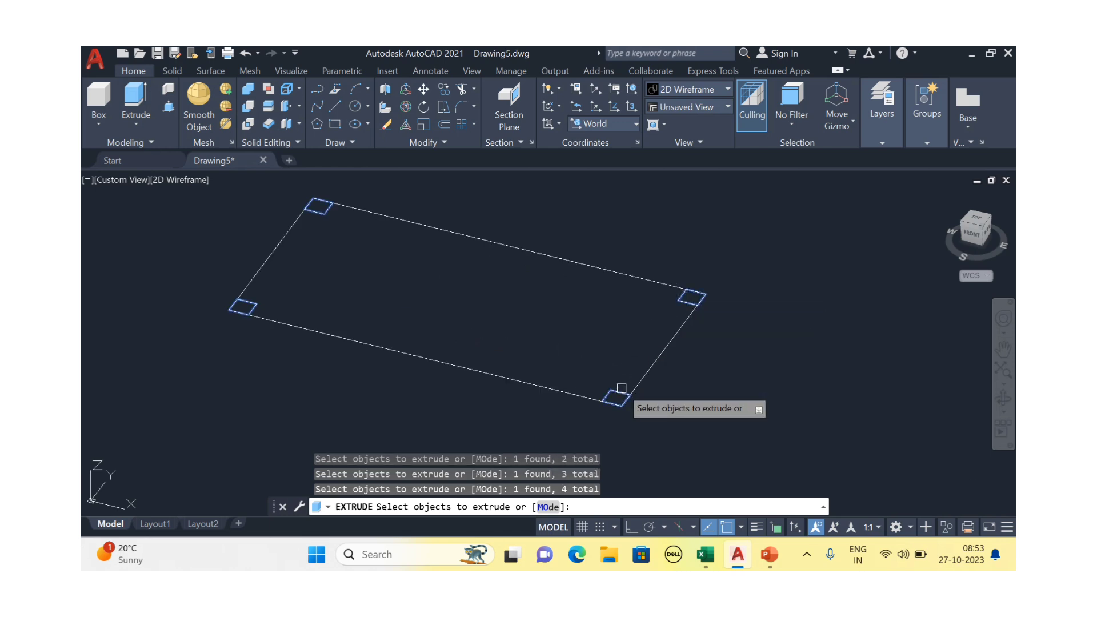
pyautogui.press('Return')
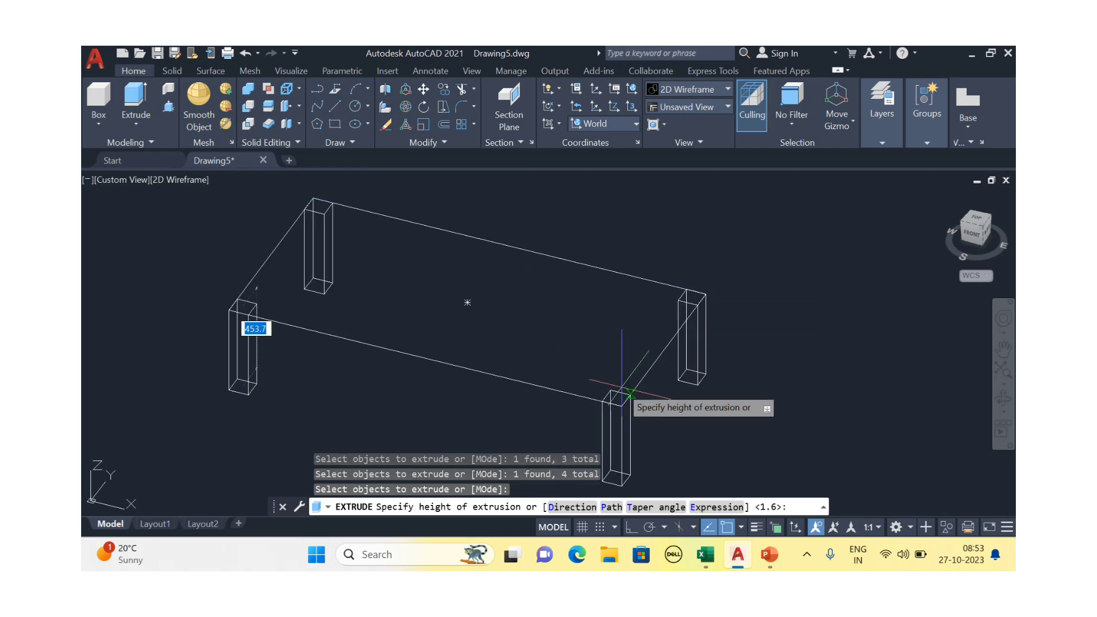
# Extrude the four legs to a height of 702.7
pyautogui.moveTo(626, 443); pyautogui.dragTo(610, 400, button='middle')
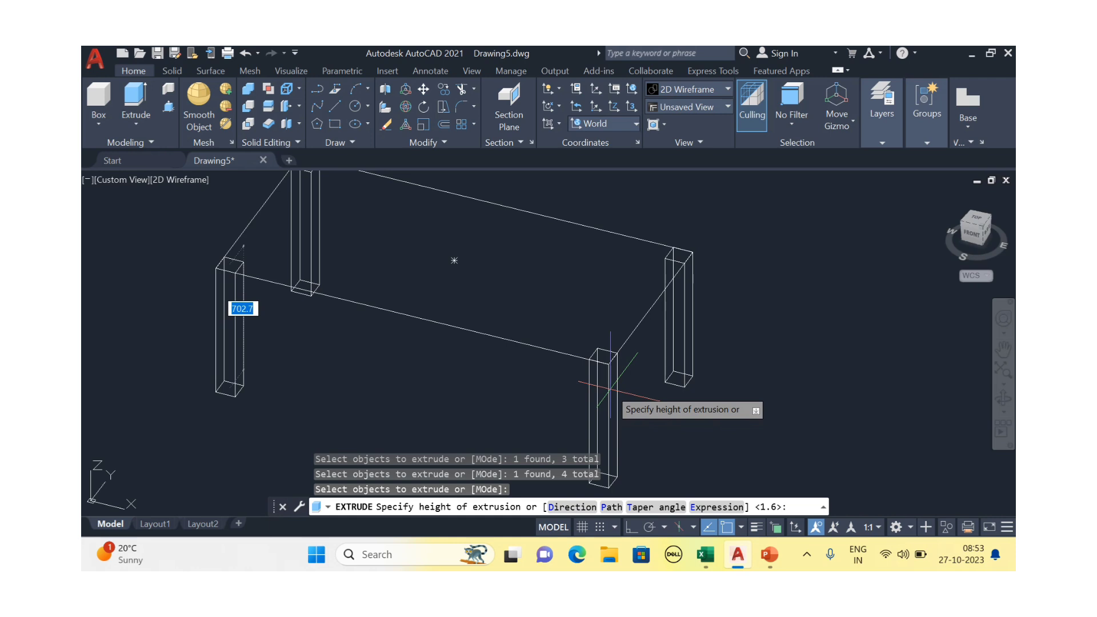
pyautogui.click(610, 389)
pyautogui.scroll(-4, 691, 357)
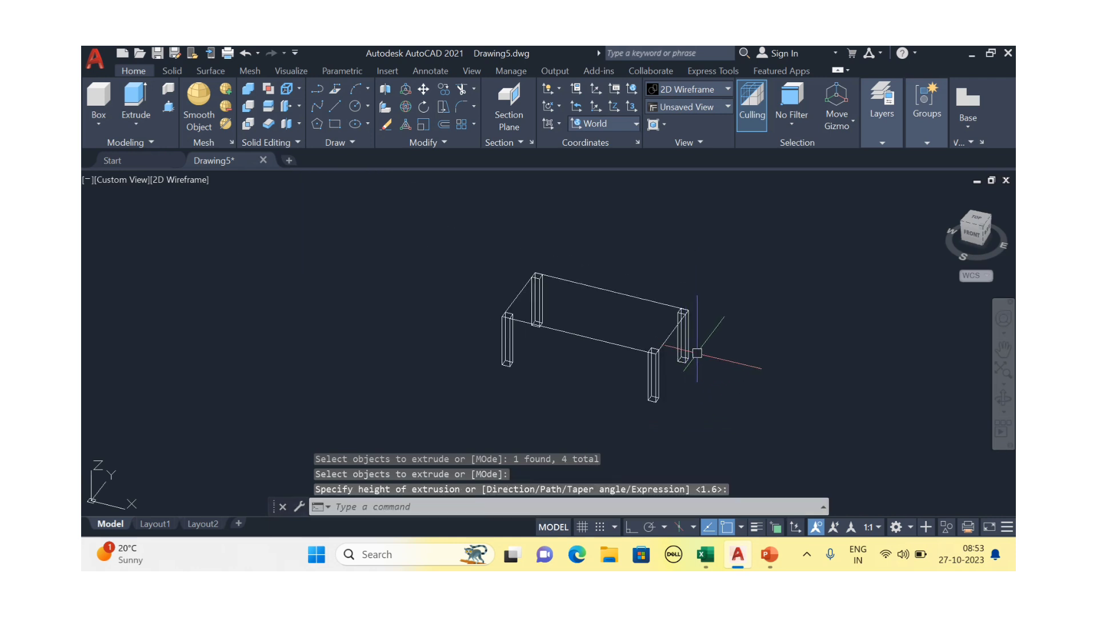
pyautogui.scroll(2, 572, 372)
pyautogui.moveTo(560, 377); pyautogui.dragTo(513, 391, button='middle')
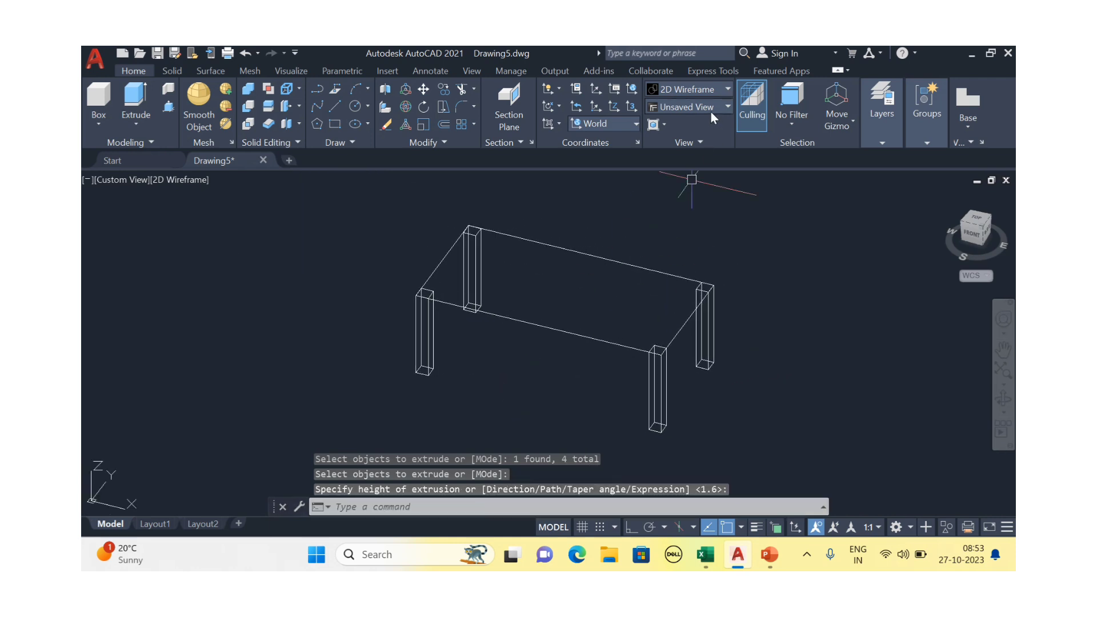
pyautogui.click(709, 107)
pyautogui.click(707, 88)
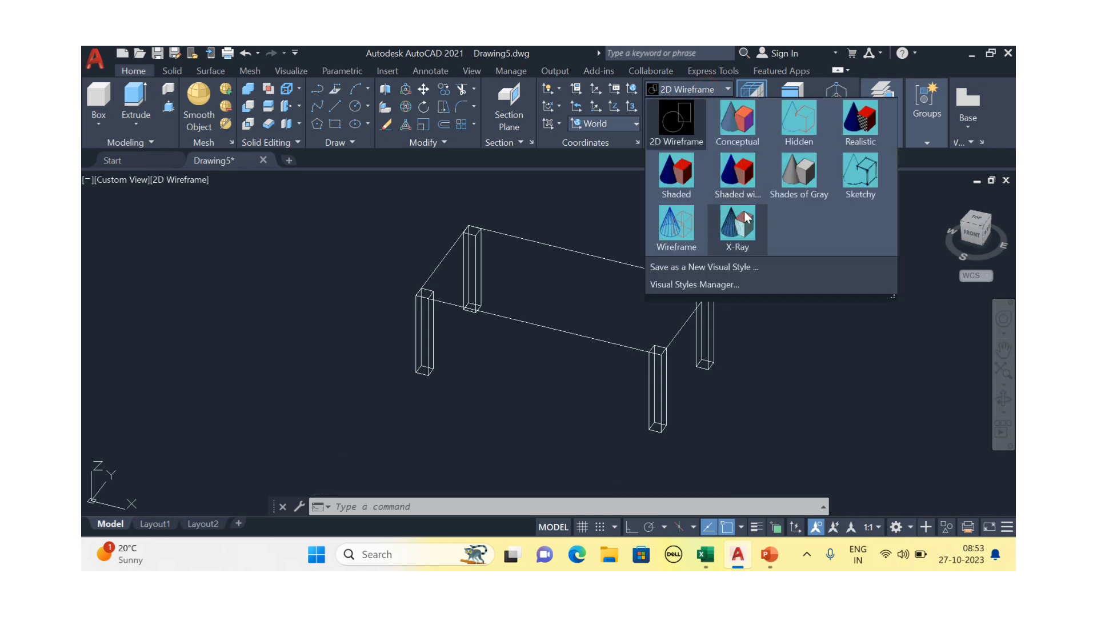
# Apply the Shades of Gray visual style and frame the table in the view
pyautogui.click(800, 182)
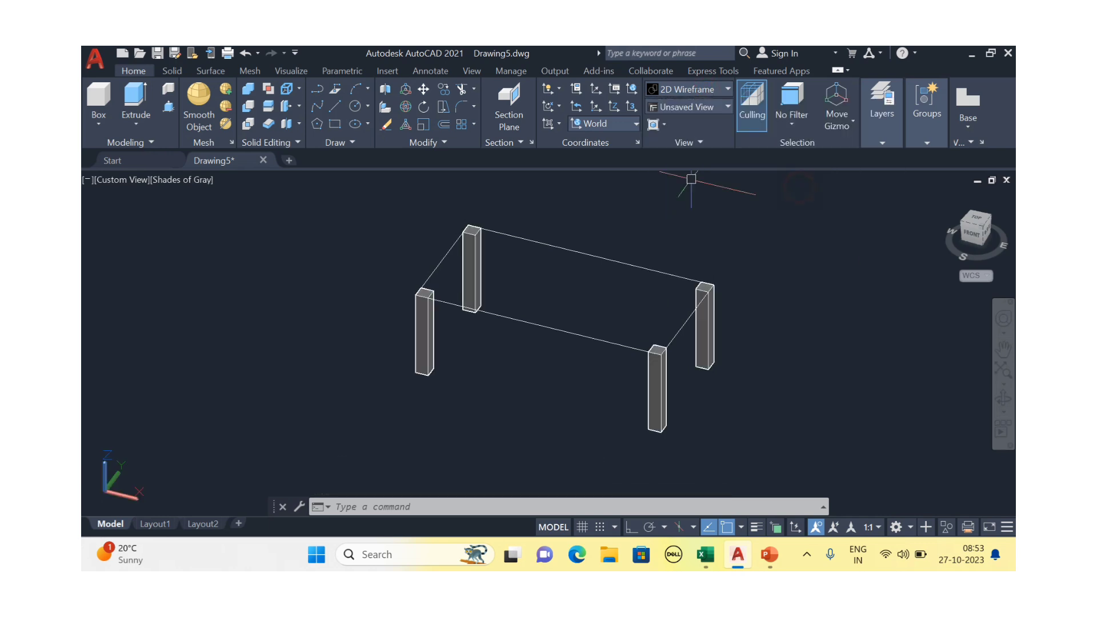
pyautogui.scroll(3, 742, 323)
pyautogui.scroll(-2, 742, 324)
pyautogui.moveTo(805, 348); pyautogui.dragTo(785, 351, button='middle')
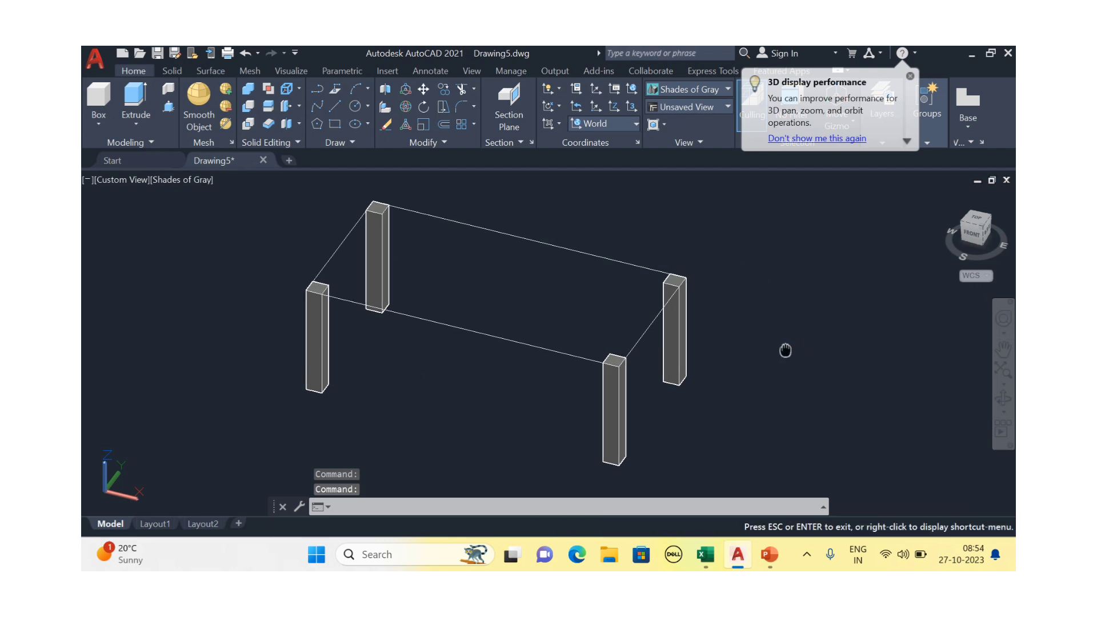
pyautogui.moveTo(390, 343); pyautogui.dragTo(399, 346, button='middle')
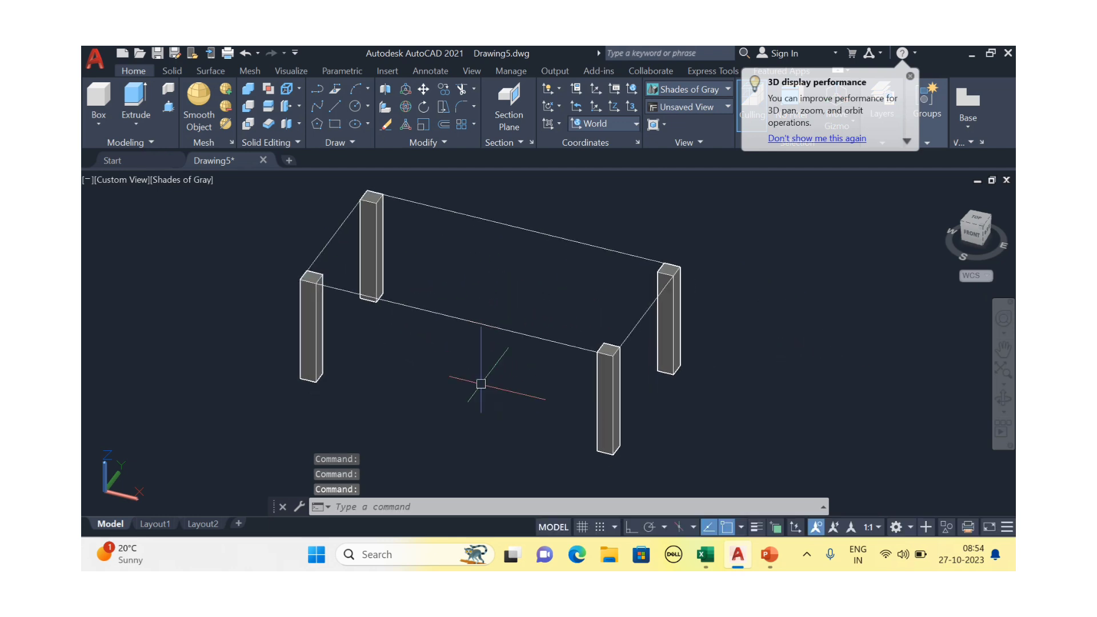
pyautogui.scroll(-2, 480, 379)
pyautogui.moveTo(456, 368); pyautogui.dragTo(439, 361, button='middle')
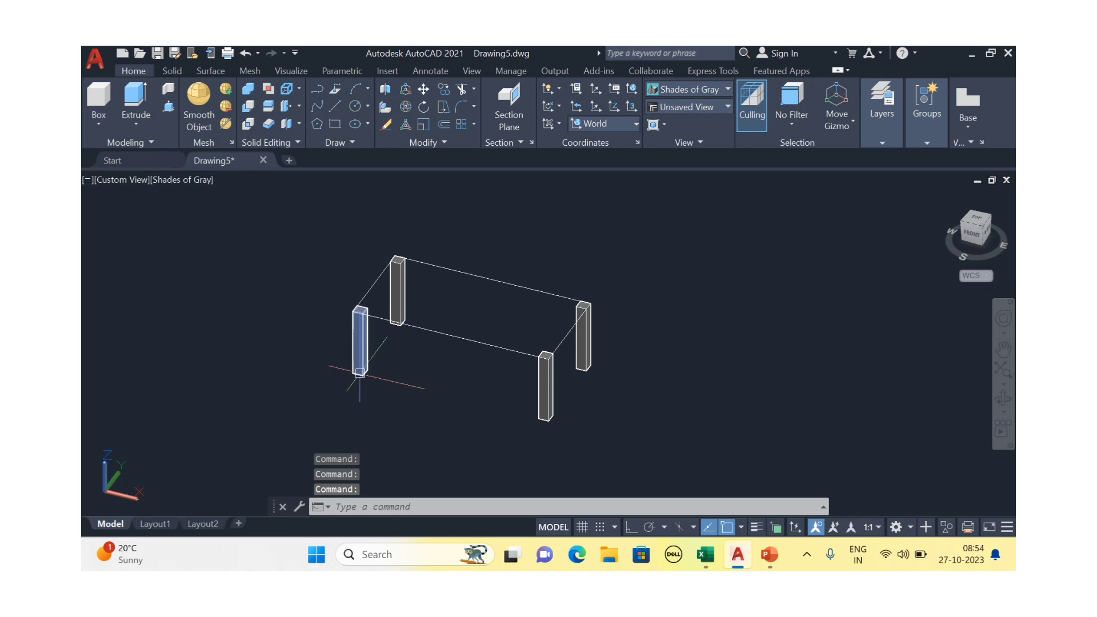
pyautogui.moveTo(318, 367)
pyautogui.keyDown('shift'); pyautogui.mouseDown(button='middle')
pyautogui.moveTo(351, 386)
pyautogui.moveTo(391, 375)
pyautogui.moveTo(304, 367)
pyautogui.mouseUp(button='middle'); pyautogui.keyUp('shift')
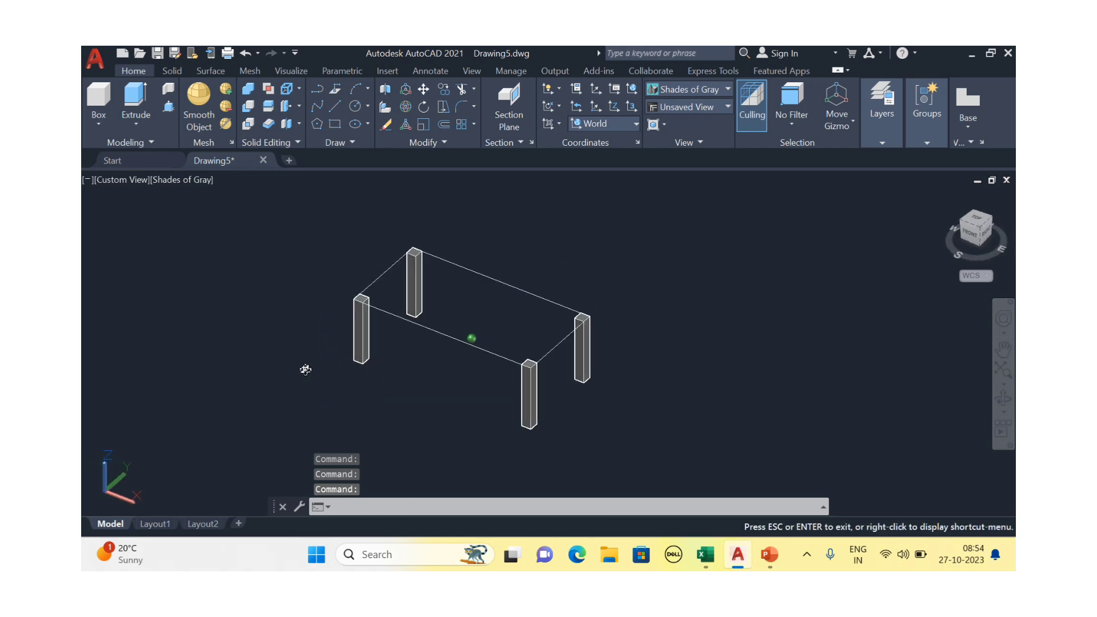
pyautogui.scroll(3, 461, 331)
pyautogui.scroll(-2, 461, 331)
pyautogui.moveTo(461, 331); pyautogui.dragTo(443, 357, button='middle')
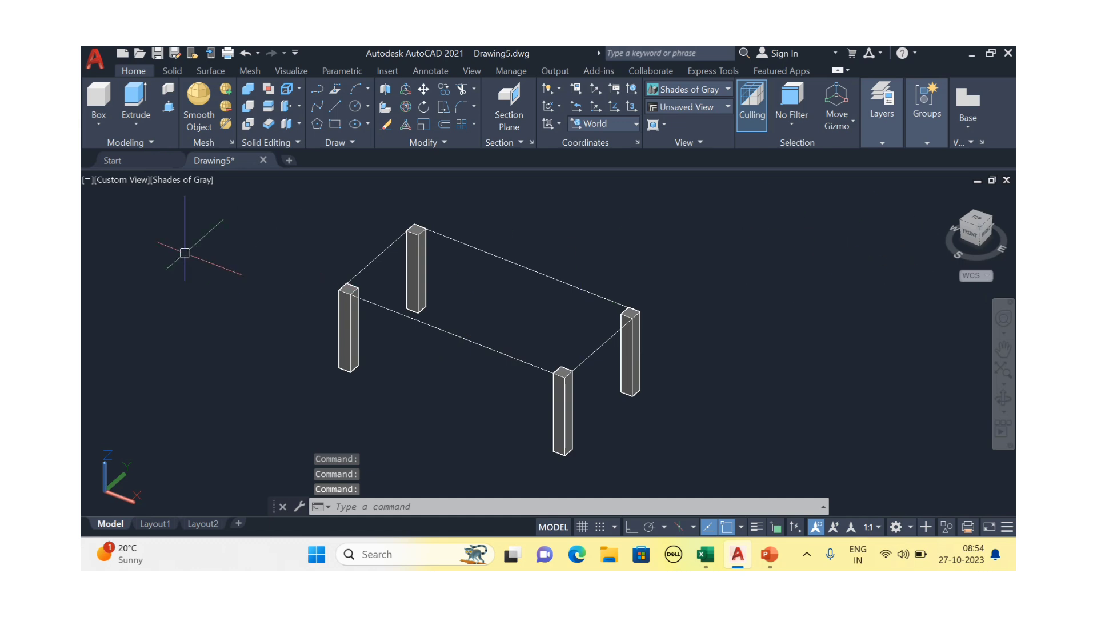
# Switch to the Top view and centre the tabletop rectangle
pyautogui.click(129, 181)
pyautogui.click(165, 217)
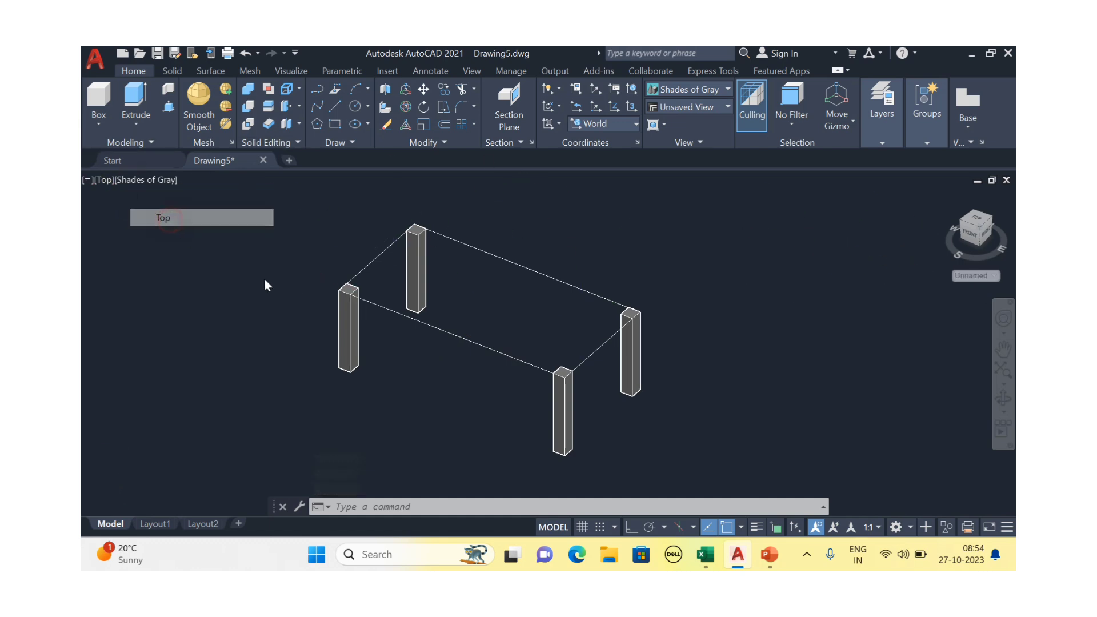
pyautogui.scroll(-8, 490, 283)
pyautogui.moveTo(421, 293); pyautogui.dragTo(523, 334, button='middle')
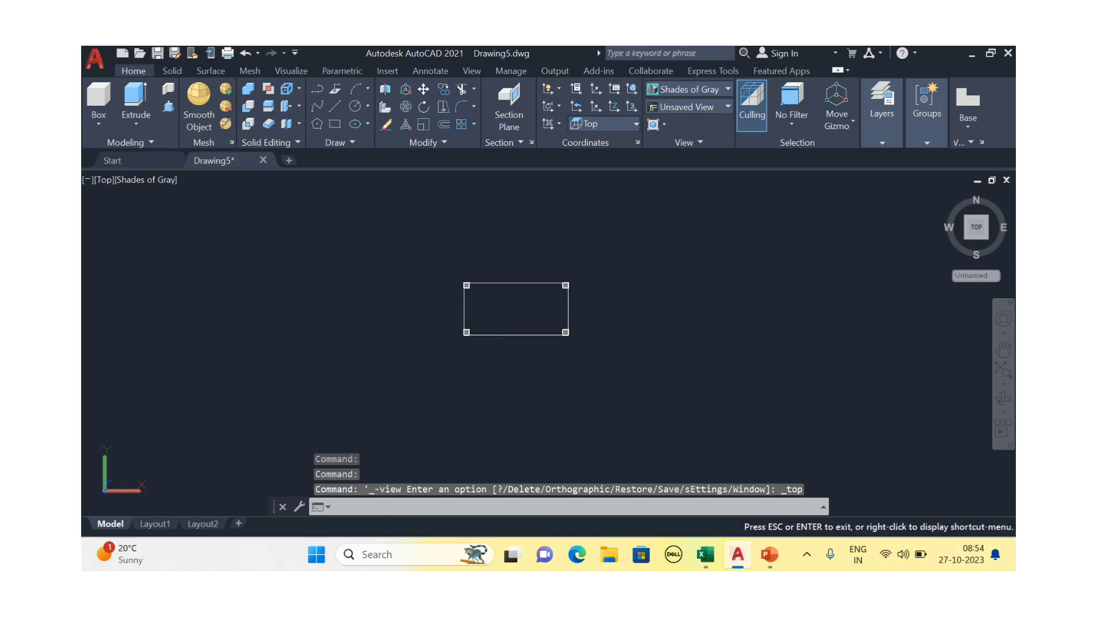
pyautogui.scroll(2, 490, 285)
# Offset the tabletop rectangle 100 units outward
pyautogui.click(507, 284)
pyautogui.scroll(2, 504, 309)
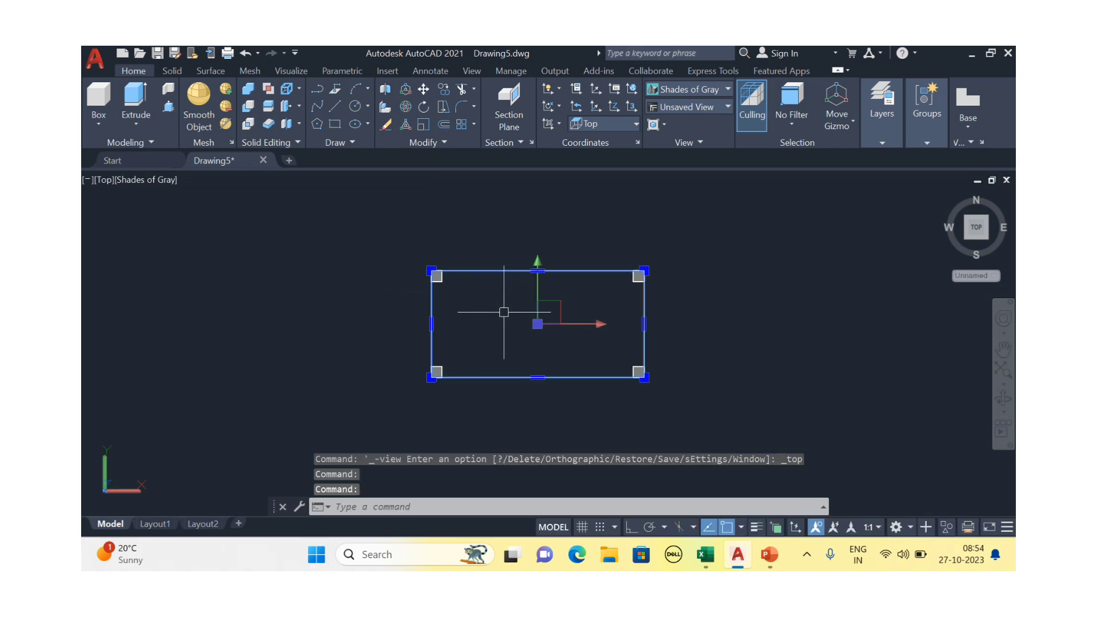
pyautogui.write('o')
pyautogui.press('Return')
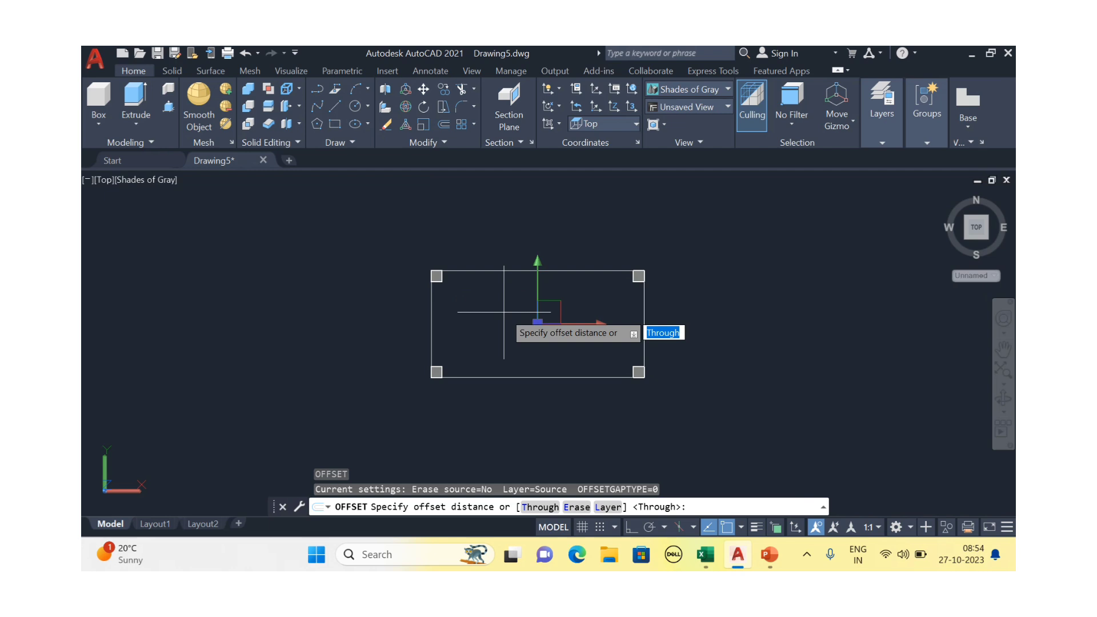
pyautogui.write('100')
pyautogui.press('Return')
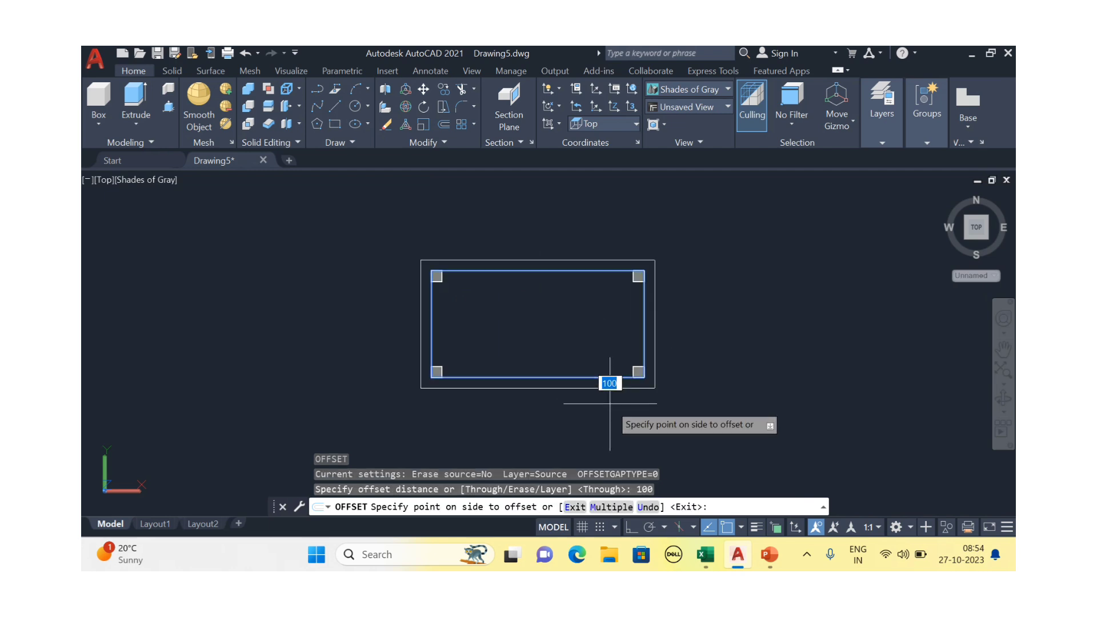
pyautogui.click(634, 405)
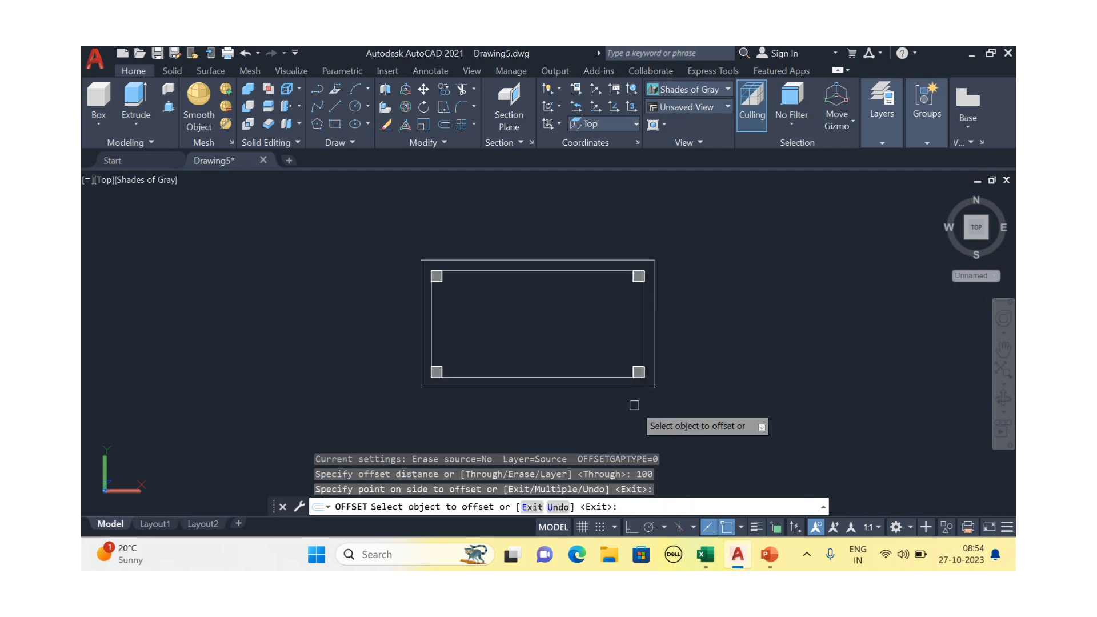
pyautogui.press('Escape')
pyautogui.scroll(-2, 527, 424)
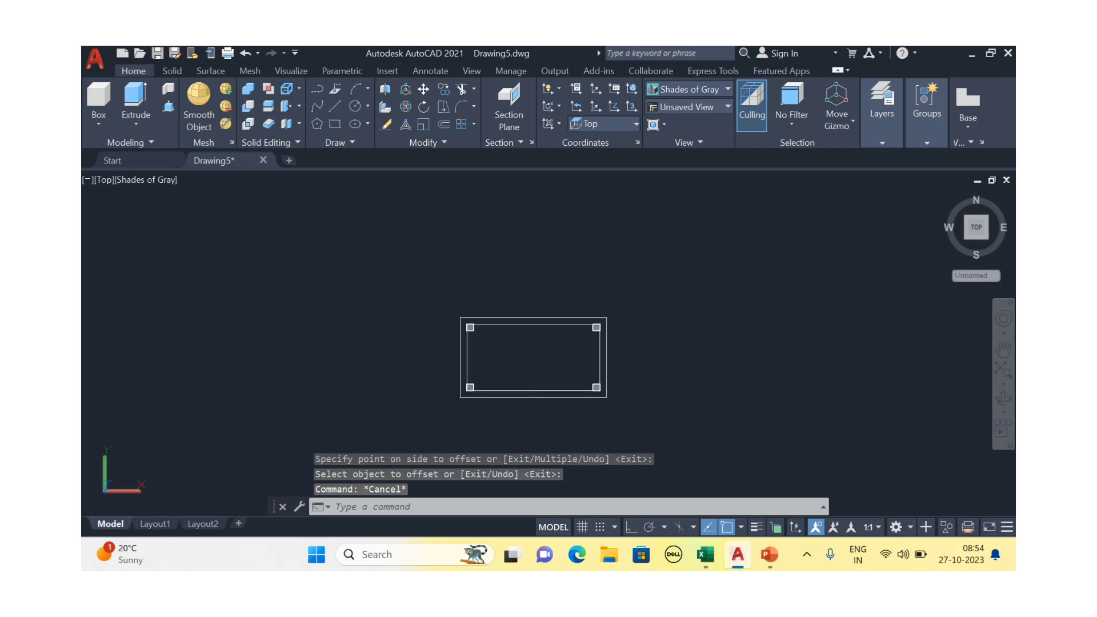
pyautogui.keyDown('shift'); pyautogui.moveTo(531, 357); pyautogui.dragTo(573, 369, button='middle'); pyautogui.keyUp('shift')
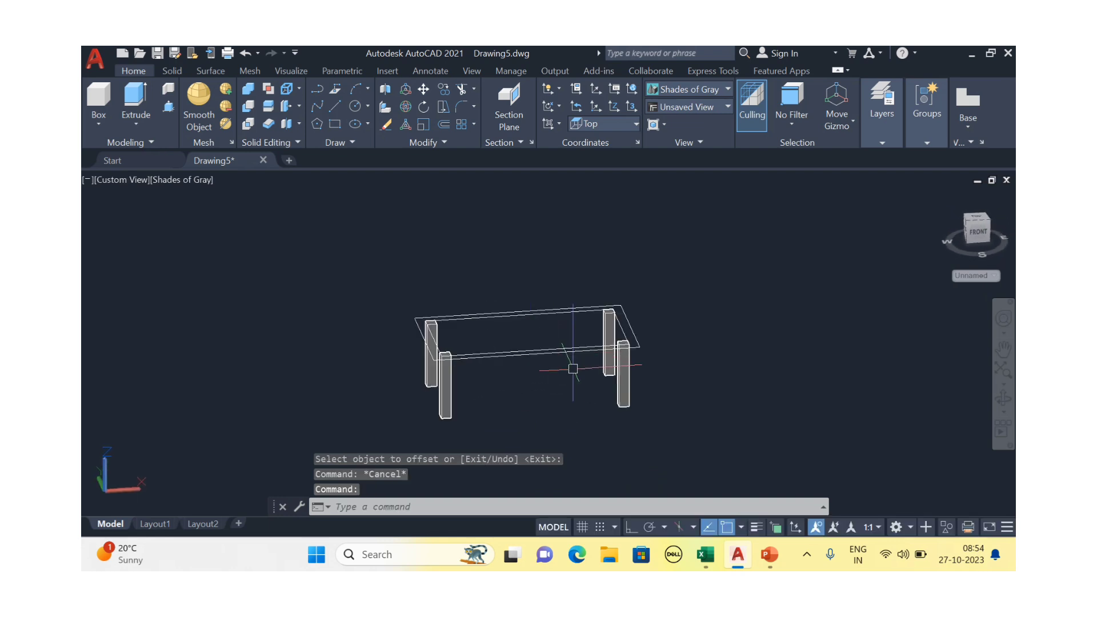
# Extrude both tabletop rectangles 50 units into a slab
pyautogui.moveTo(680, 334); pyautogui.dragTo(671, 254, button='middle')
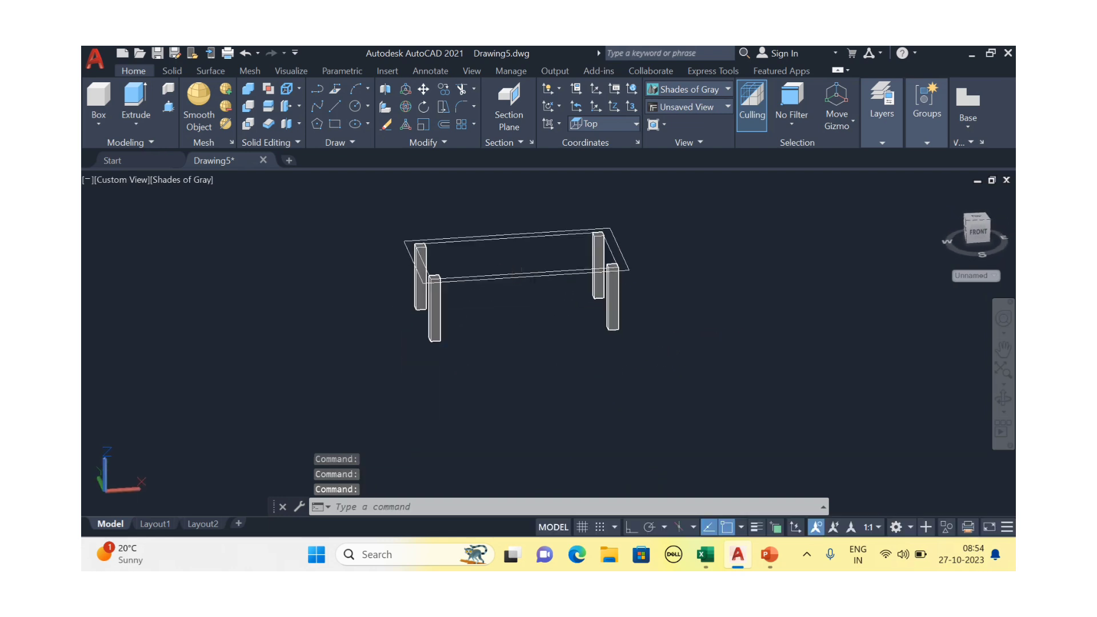
pyautogui.scroll(3, 671, 254)
pyautogui.moveTo(507, 292); pyautogui.dragTo(642, 316, button='middle')
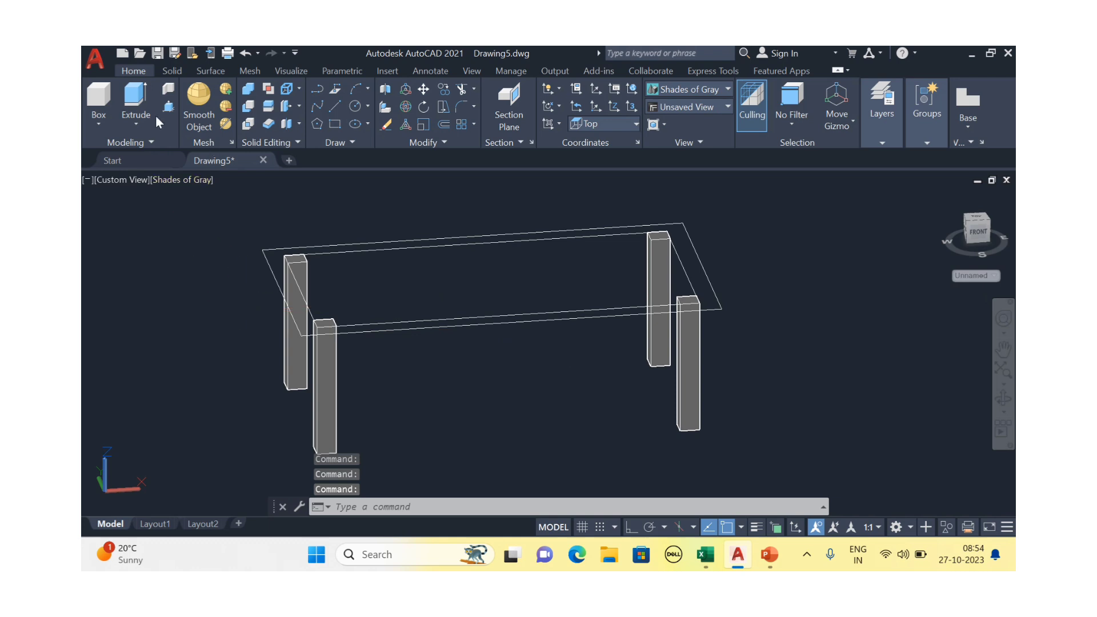
pyautogui.click(130, 97)
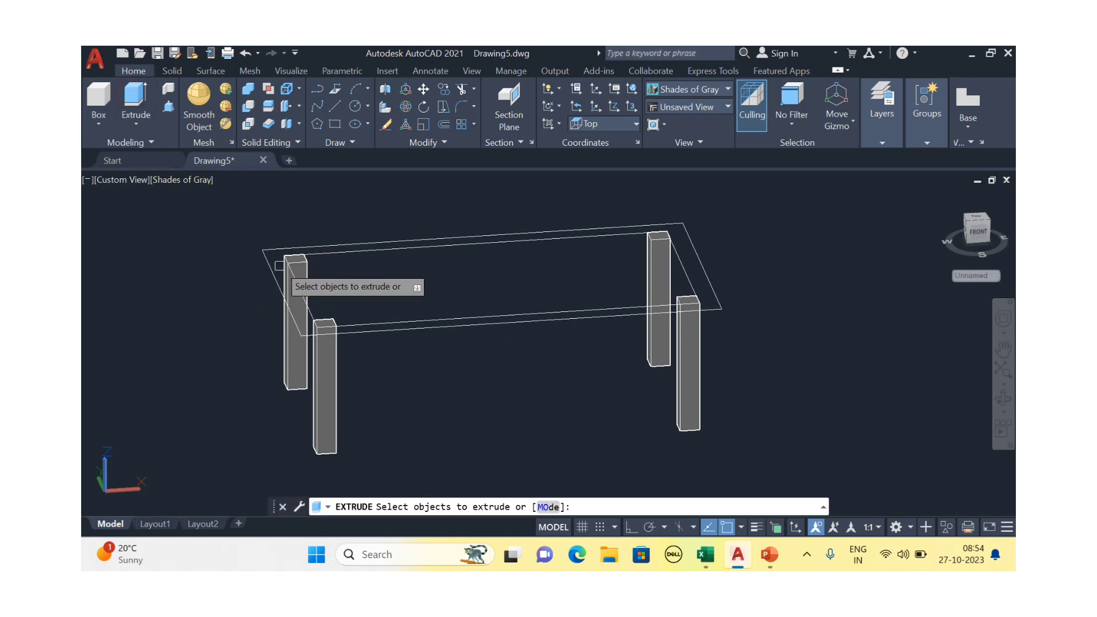
pyautogui.scroll(4, 377, 231)
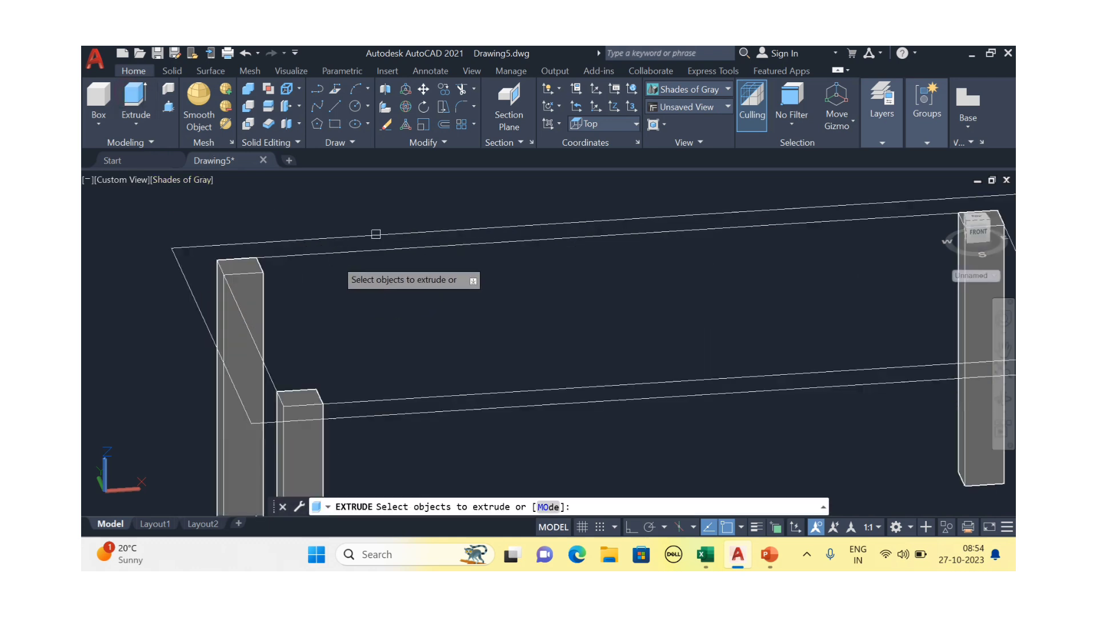
pyautogui.click(383, 230)
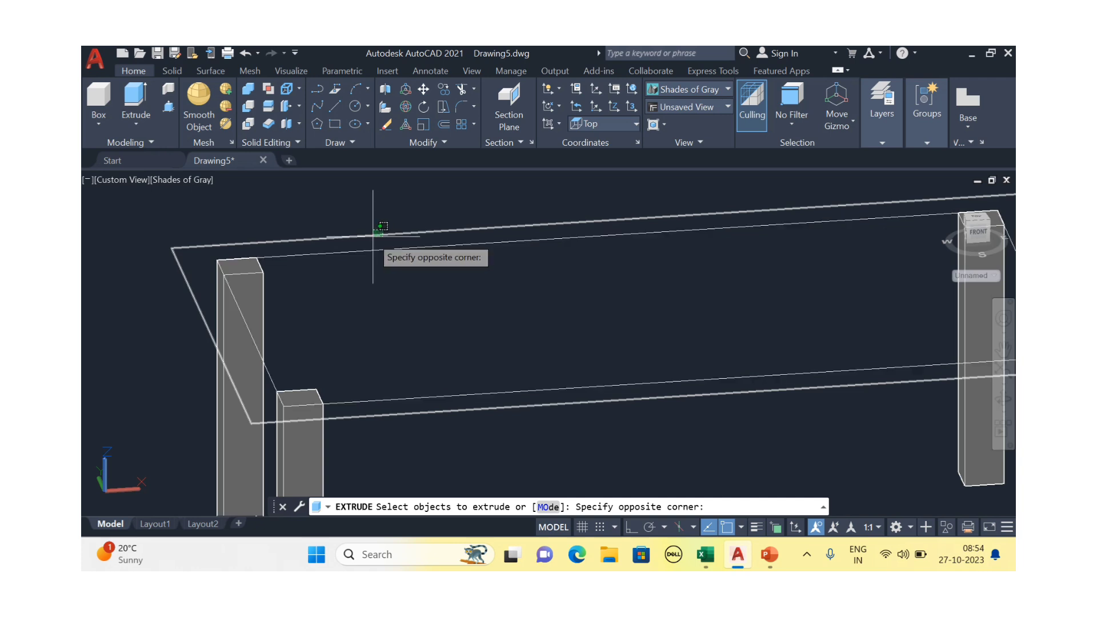
pyautogui.click(372, 246)
pyautogui.scroll(-4, 372, 246)
pyautogui.click(372, 253)
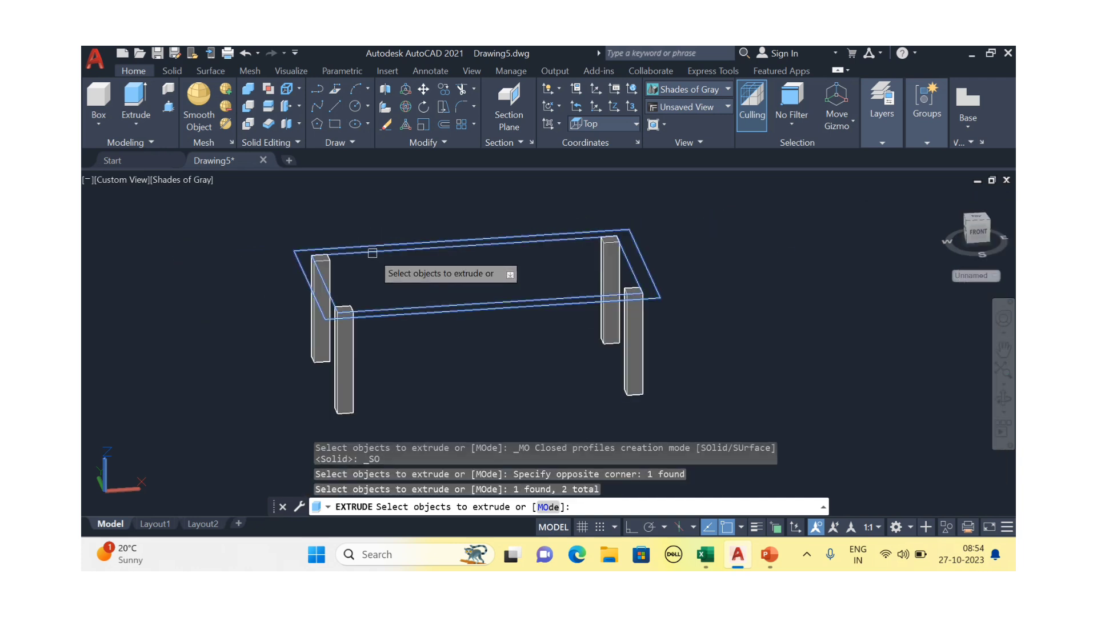
pyautogui.press('Return')
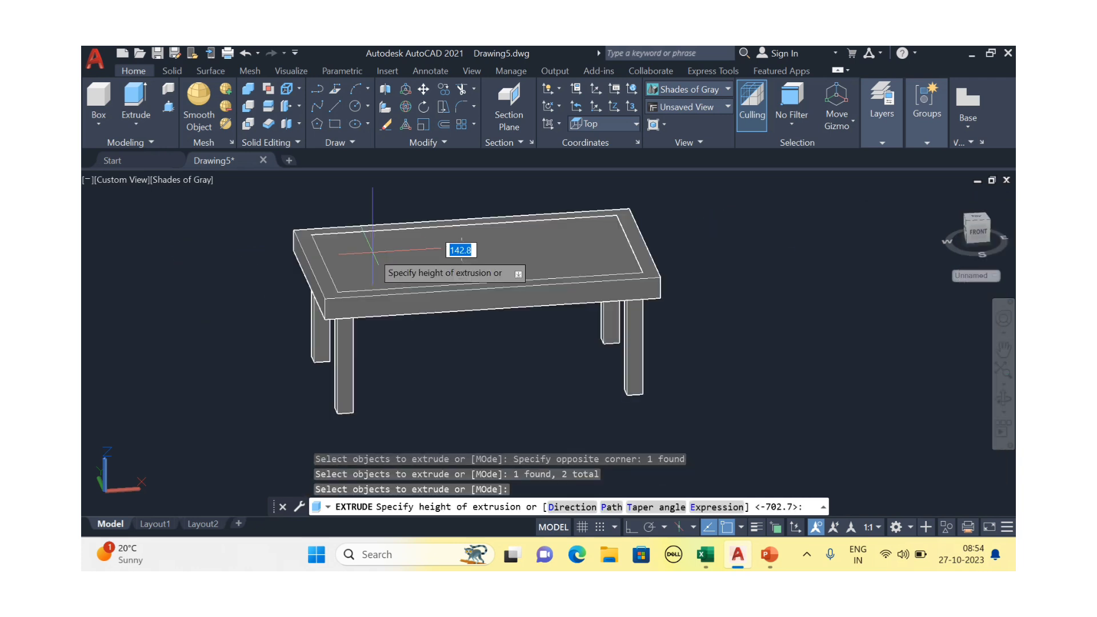
pyautogui.scroll(2, 394, 255)
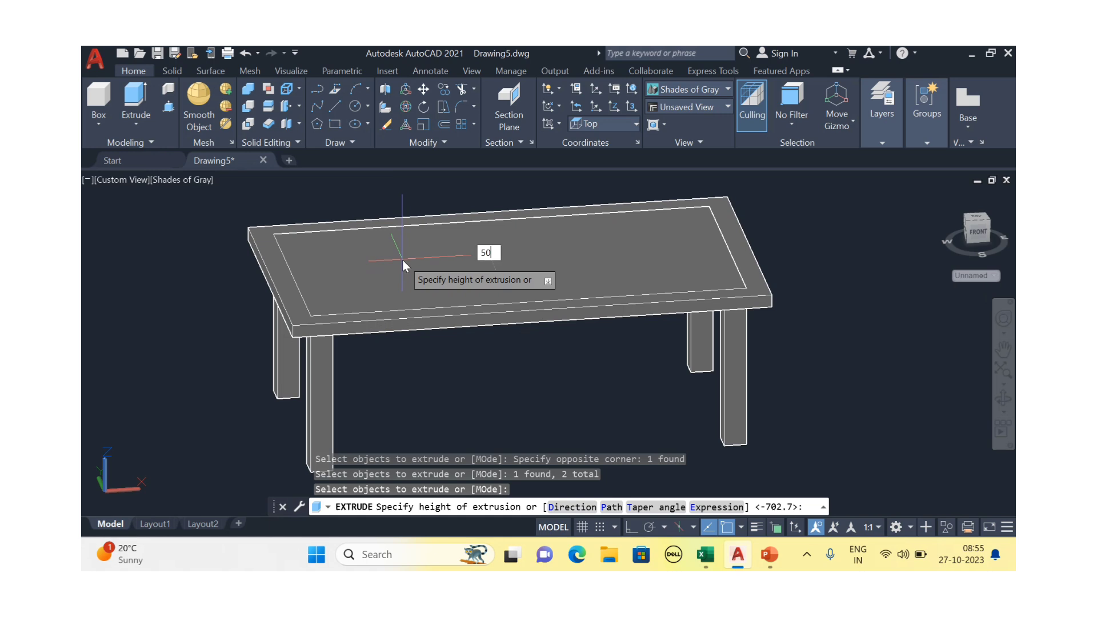
pyautogui.press('Return')
pyautogui.press('Escape')
pyautogui.scroll(-2, 448, 317)
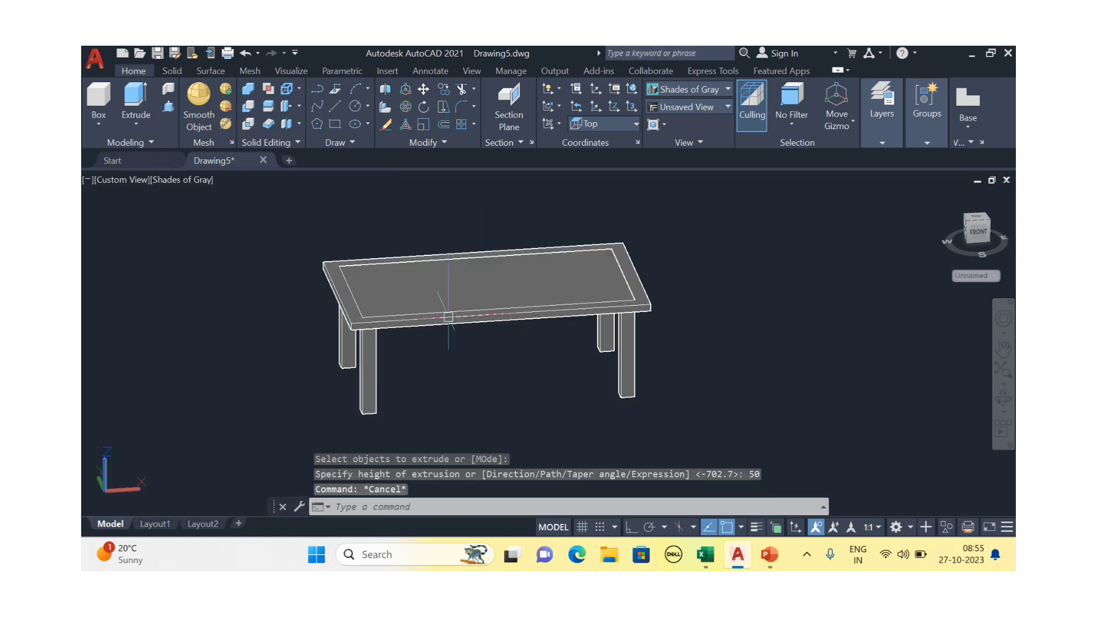
pyautogui.keyDown('shift'); pyautogui.moveTo(467, 340); pyautogui.dragTo(490, 280, button='middle'); pyautogui.keyUp('shift')
pyautogui.scroll(4, 497, 268)
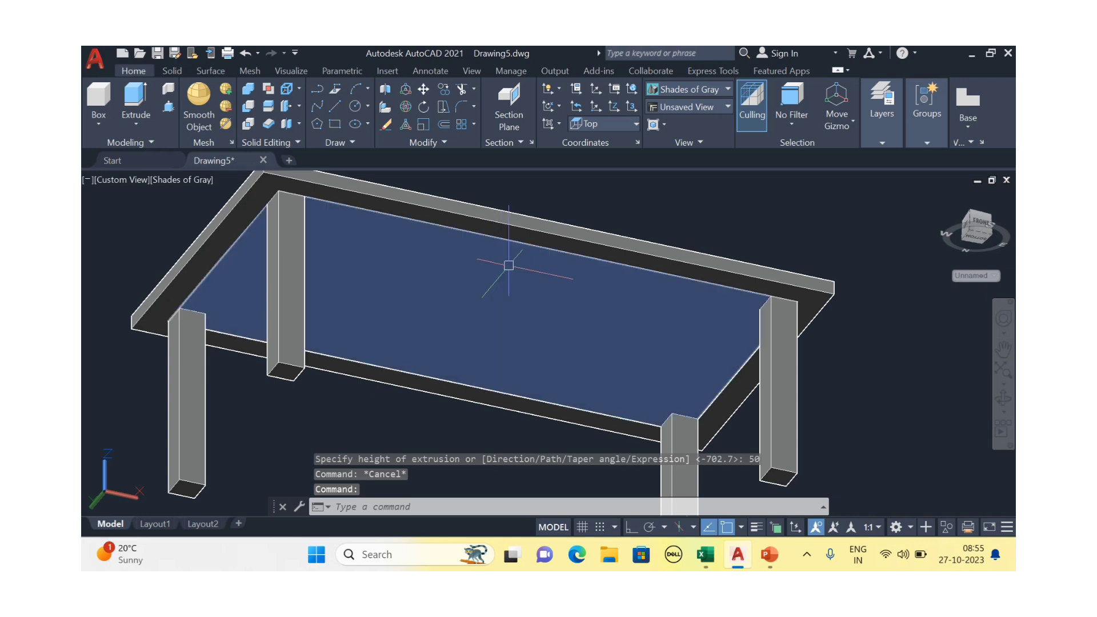
pyautogui.click(508, 265)
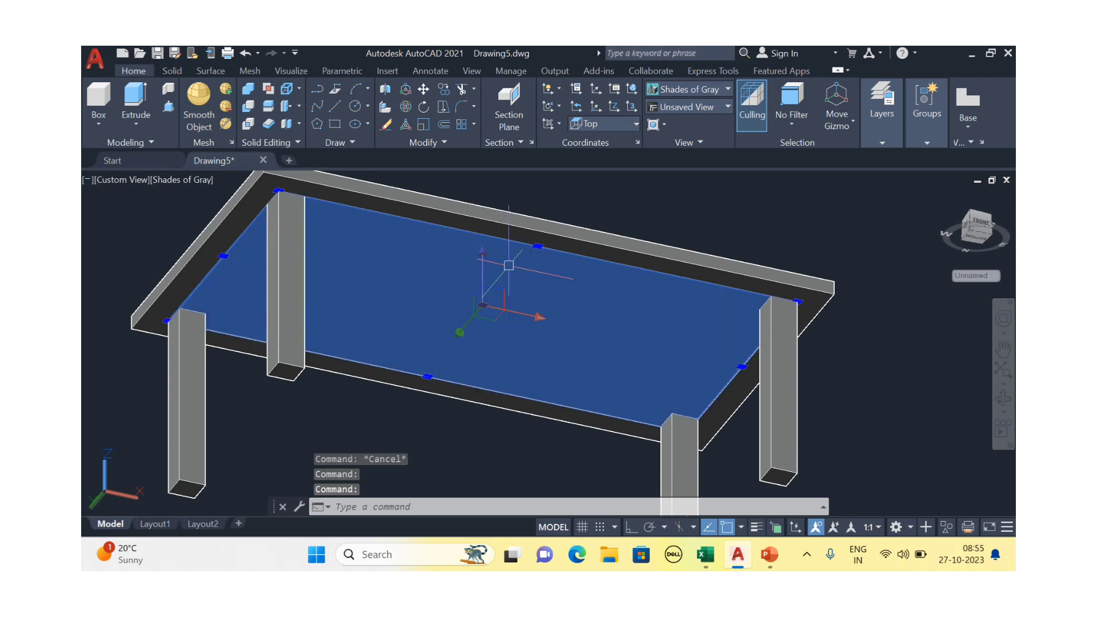
pyautogui.press('Escape')
pyautogui.click(137, 99)
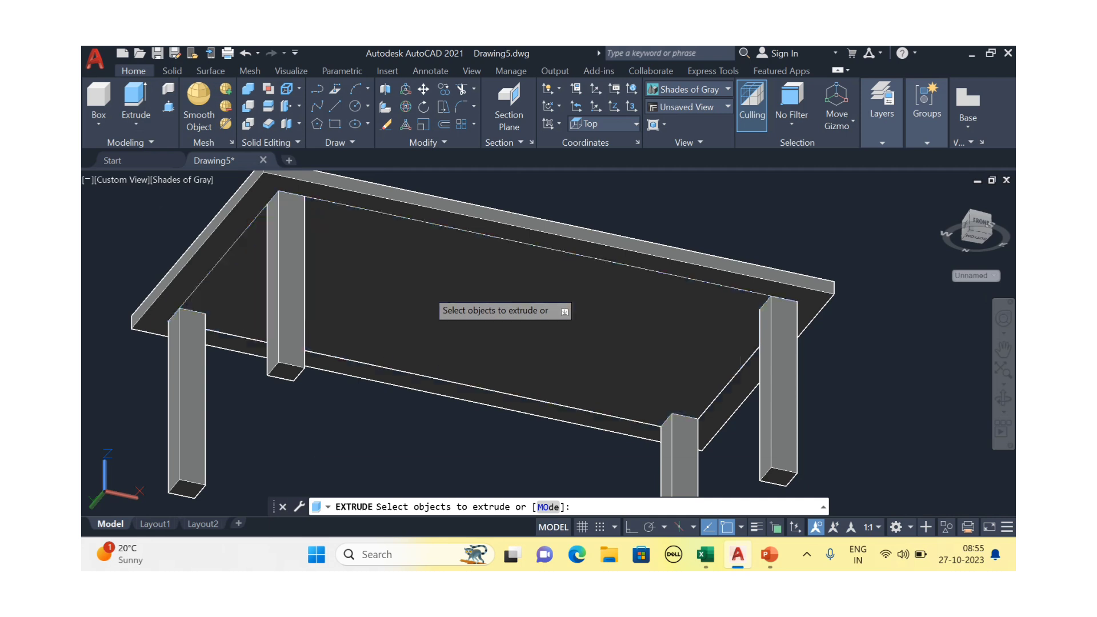
pyautogui.click(427, 289)
pyautogui.press('Return')
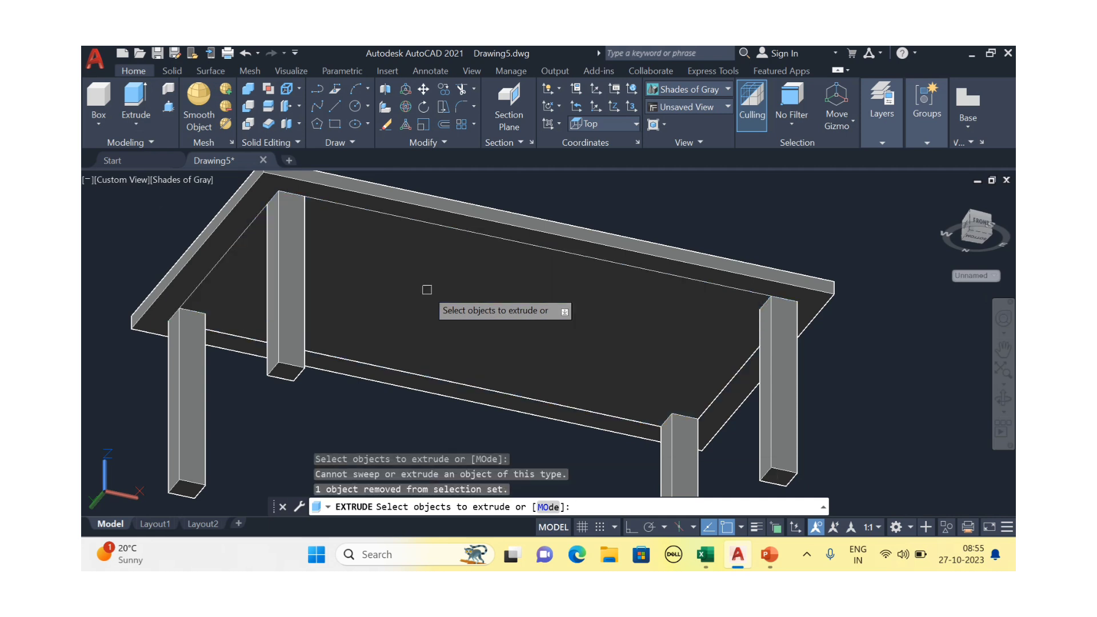
pyautogui.scroll(-4, 427, 290)
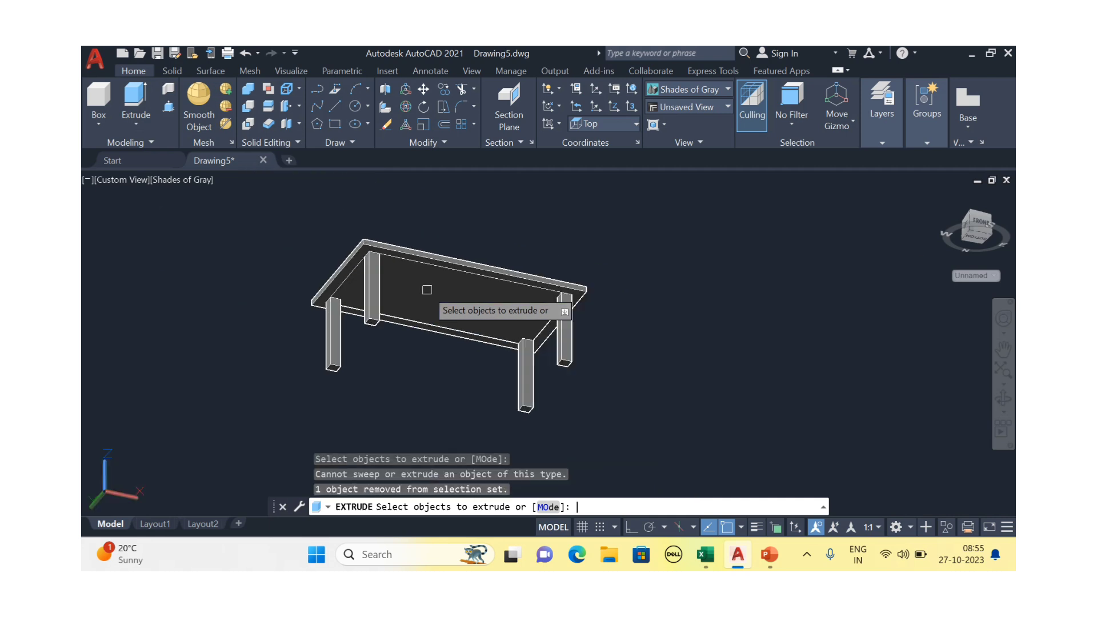
pyautogui.click(463, 295)
pyautogui.press('Return')
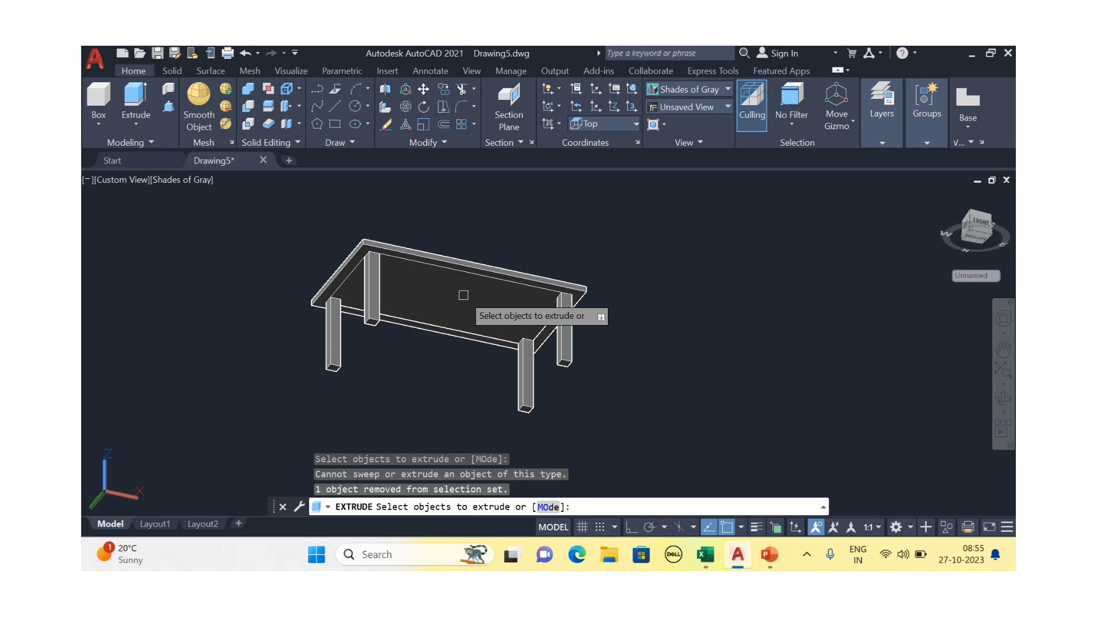
pyautogui.moveTo(466, 295)
pyautogui.keyDown('shift'); pyautogui.mouseDown(button='middle')
pyautogui.moveTo(453, 326)
pyautogui.moveTo(460, 313)
pyautogui.mouseUp(button='middle'); pyautogui.keyUp('shift')
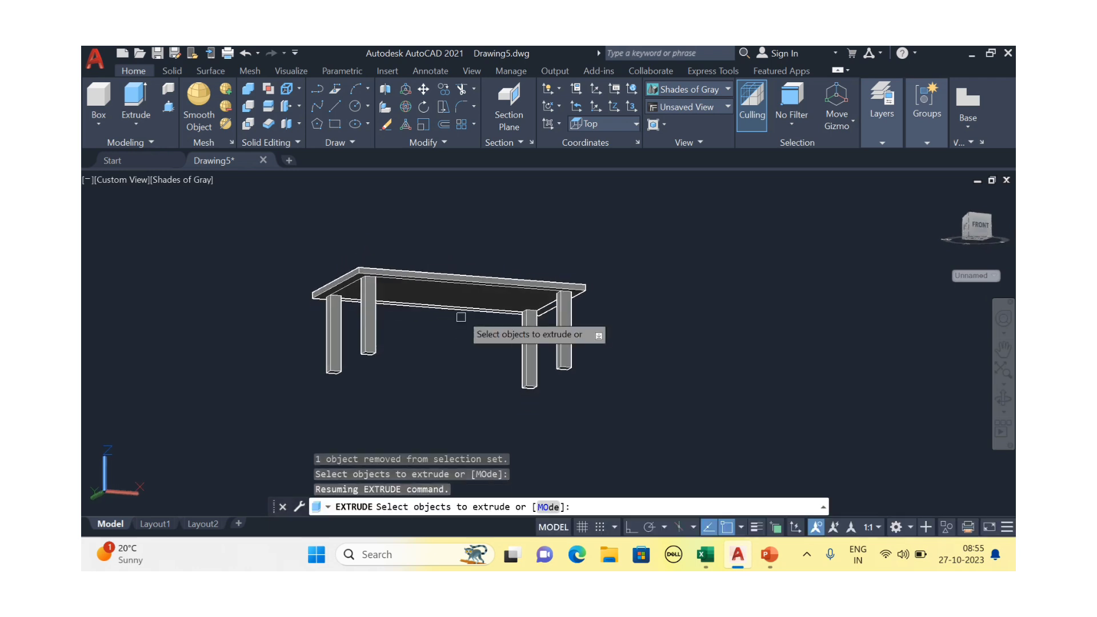
pyautogui.scroll(3, 461, 312)
pyautogui.press('Escape')
pyautogui.press('Escape')
pyautogui.click(498, 253)
pyautogui.scroll(5, 440, 291)
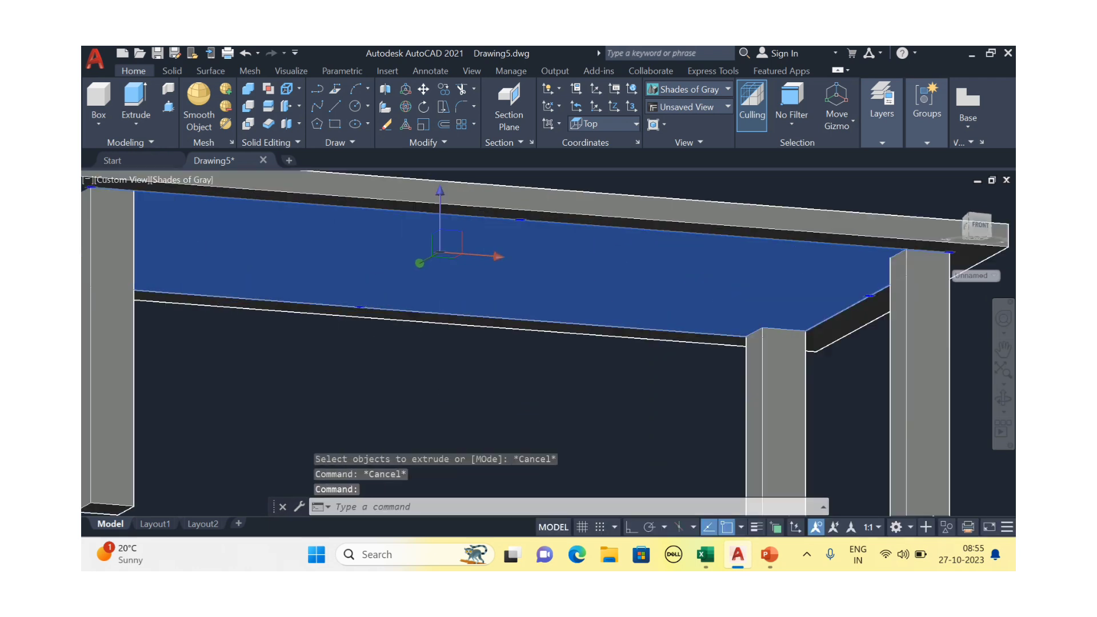
pyautogui.click(444, 228)
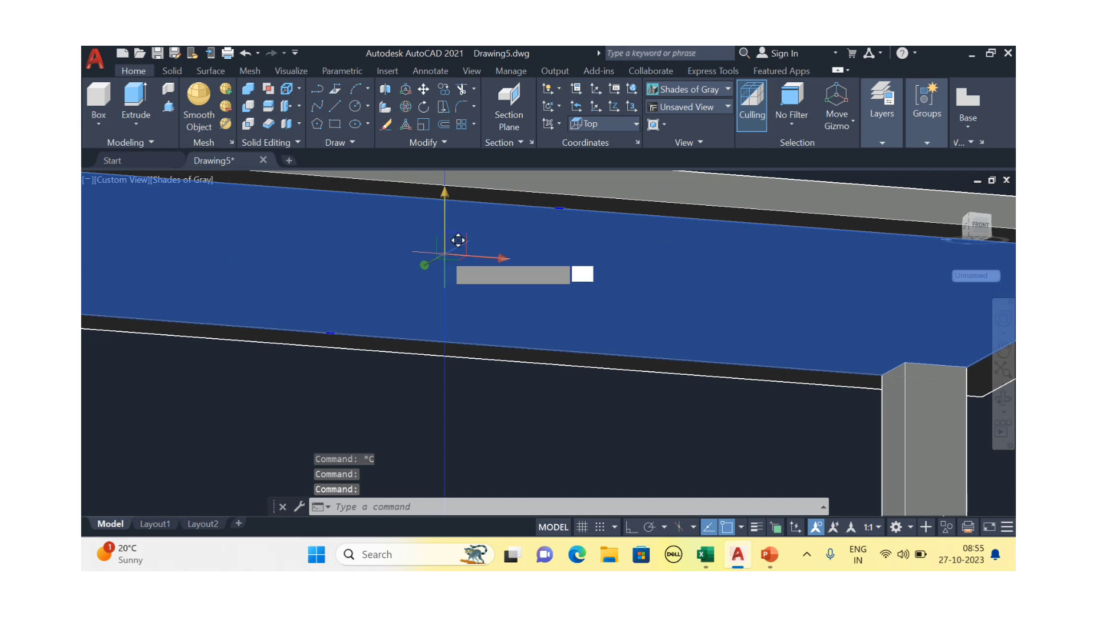
pyautogui.scroll(-5, 458, 240)
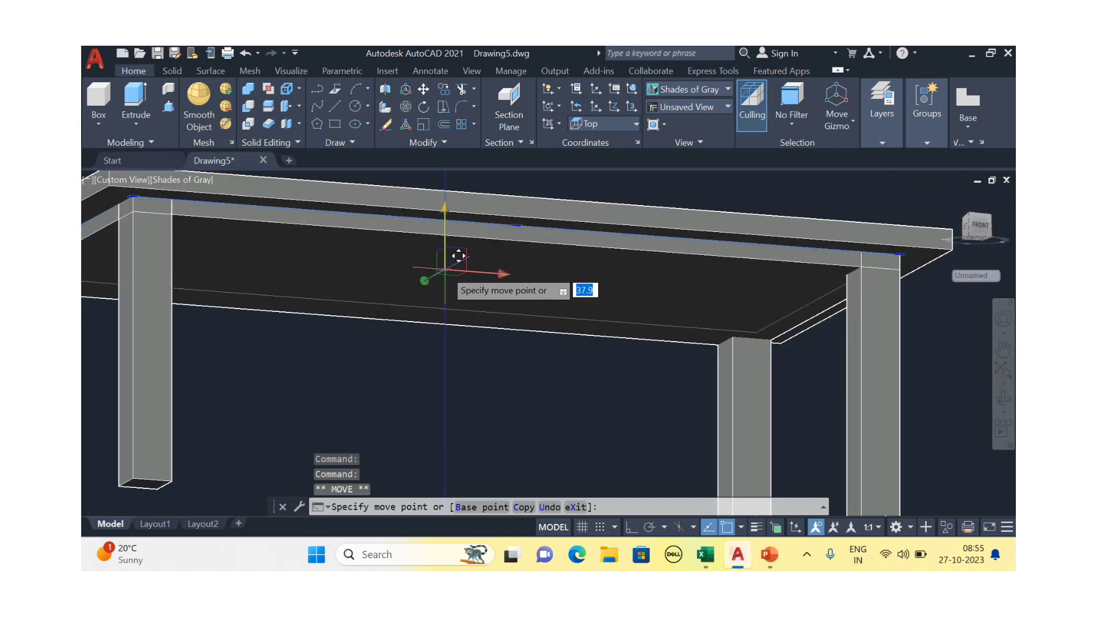
pyautogui.scroll(-4, 458, 267)
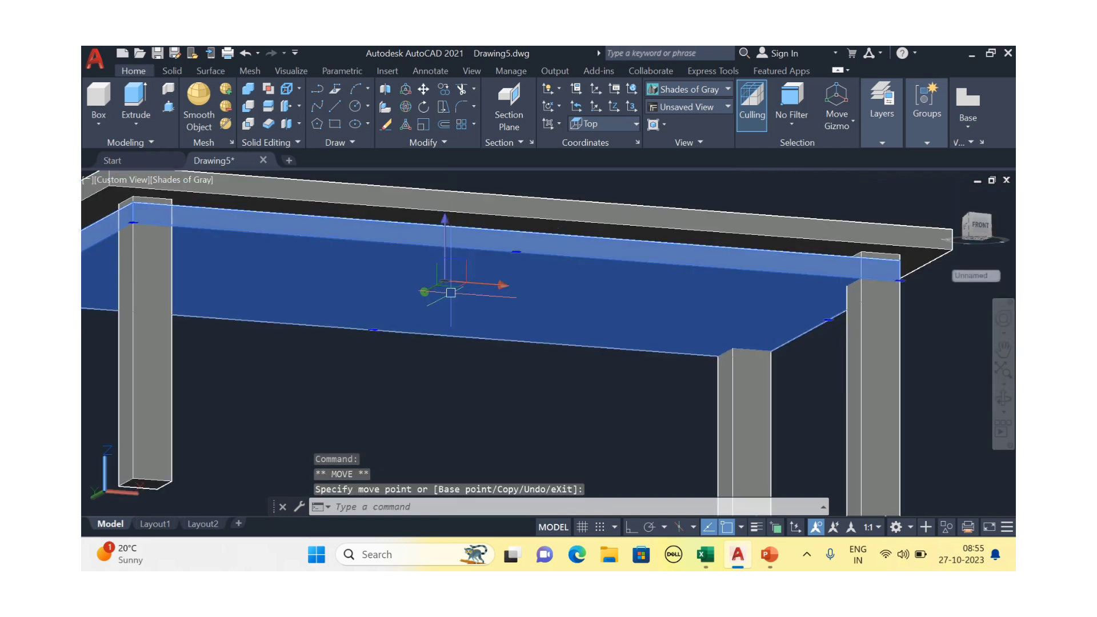
pyautogui.press('Escape')
pyautogui.keyDown('shift'); pyautogui.moveTo(448, 331); pyautogui.dragTo(426, 331, button='middle'); pyautogui.keyUp('shift')
pyautogui.scroll(6, 371, 264)
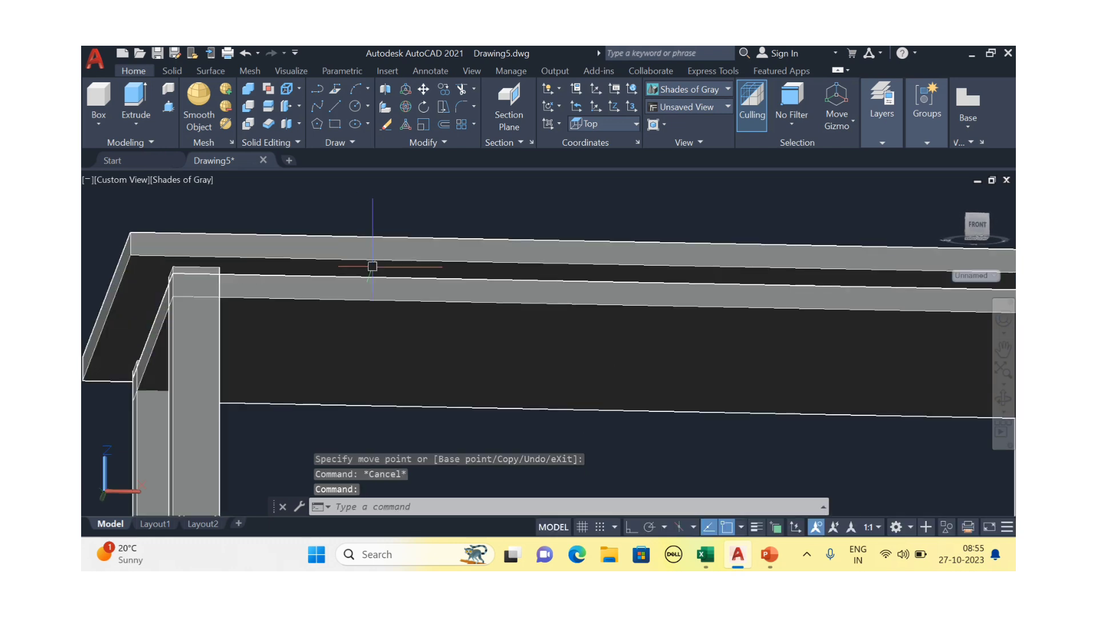
pyautogui.scroll(-5, 374, 266)
pyautogui.keyDown('shift'); pyautogui.moveTo(370, 309); pyautogui.dragTo(395, 371, button='middle'); pyautogui.keyUp('shift')
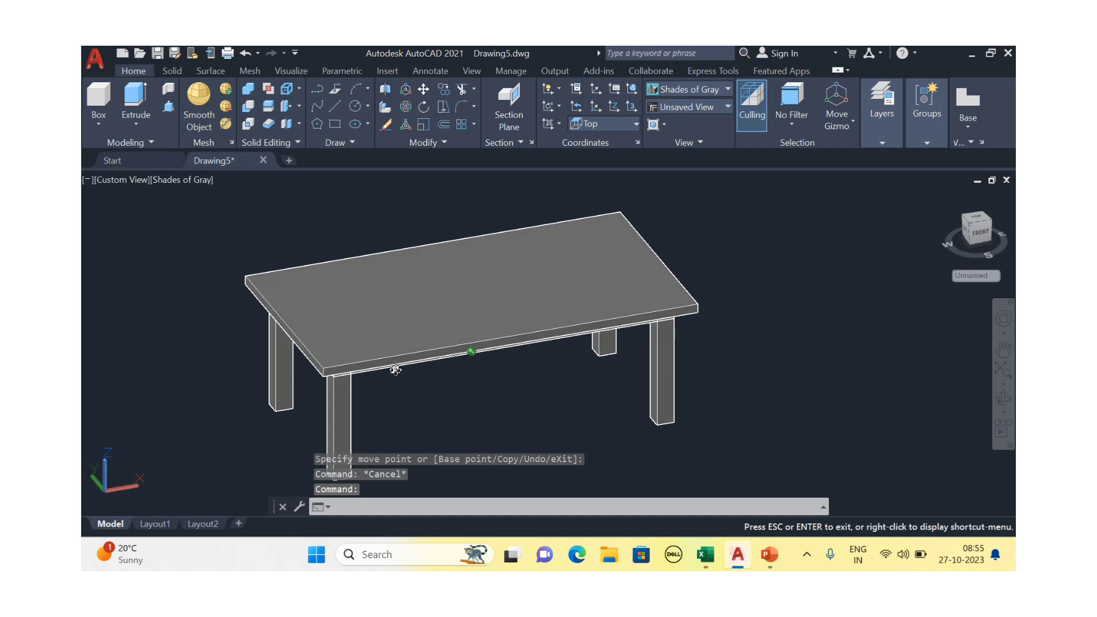
pyautogui.scroll(5, 544, 341)
pyautogui.scroll(-7, 546, 337)
pyautogui.keyDown('shift'); pyautogui.moveTo(531, 336); pyautogui.dragTo(461, 384, button='middle'); pyautogui.keyUp('shift')
pyautogui.scroll(5, 508, 299)
pyautogui.scroll(-4, 504, 318)
pyautogui.scroll(5, 485, 301)
pyautogui.scroll(-5, 483, 301)
pyautogui.scroll(4, 481, 299)
pyautogui.click(481, 300)
pyautogui.click(498, 324)
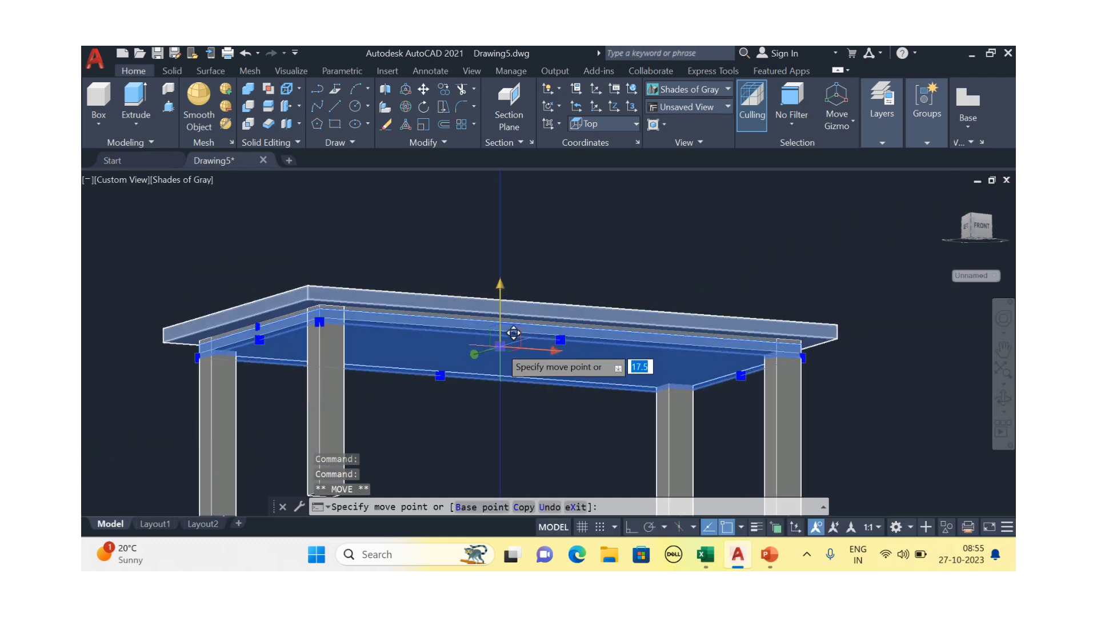
pyautogui.press('Escape')
pyautogui.press('Escape')
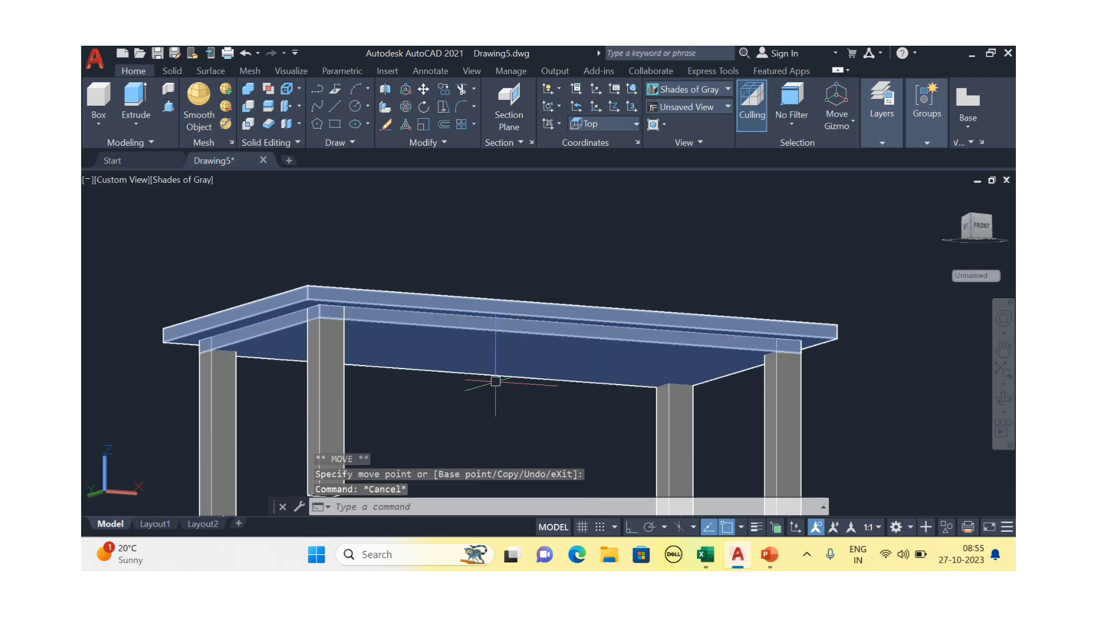
pyautogui.press('Escape')
pyautogui.keyDown('shift'); pyautogui.moveTo(472, 401); pyautogui.dragTo(499, 427, button='middle'); pyautogui.keyUp('shift')
pyautogui.scroll(-2, 485, 403)
# Draw a line from the left leg to the front leg
pyautogui.scroll(-2, 489, 335)
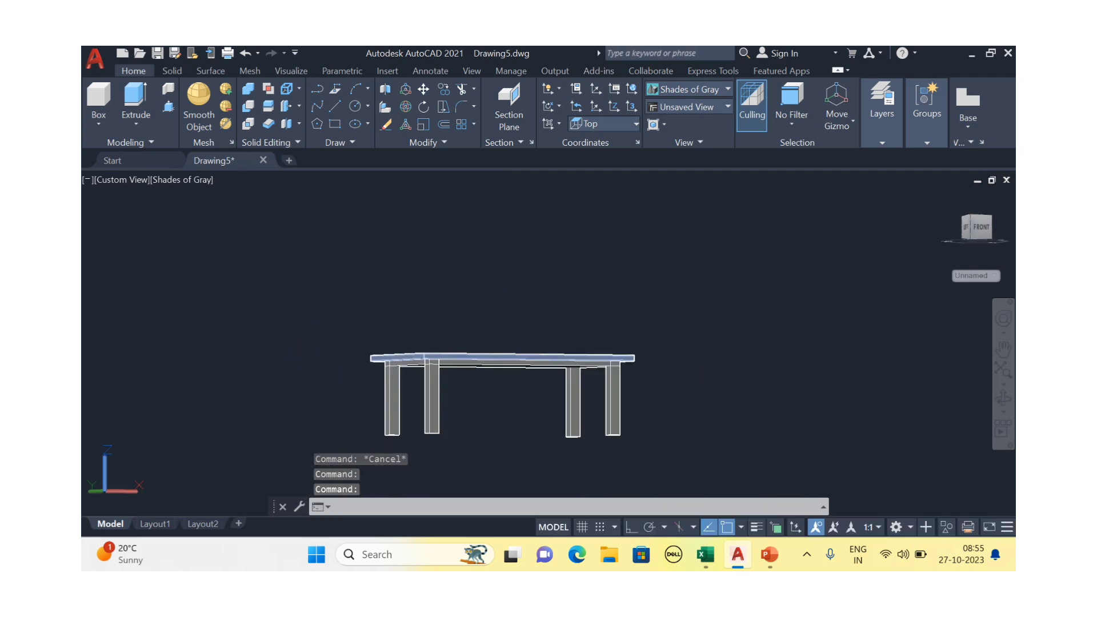
pyautogui.scroll(1, 477, 290)
pyautogui.moveTo(490, 356)
pyautogui.mouseDown(button='middle')
pyautogui.moveTo(478, 291)
pyautogui.moveTo(473, 331)
pyautogui.moveTo(503, 366)
pyautogui.mouseUp(button='middle')
pyautogui.scroll(3, 465, 354)
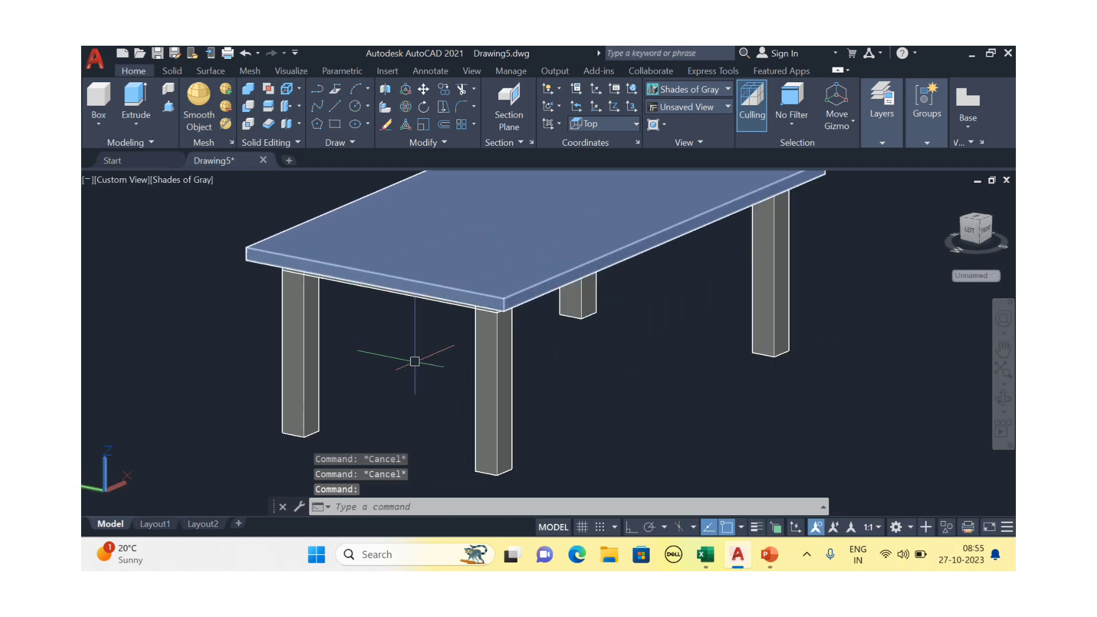
pyautogui.scroll(-3, 404, 368)
pyautogui.keyDown('shift'); pyautogui.moveTo(403, 367); pyautogui.dragTo(420, 406, button='middle'); pyautogui.keyUp('shift')
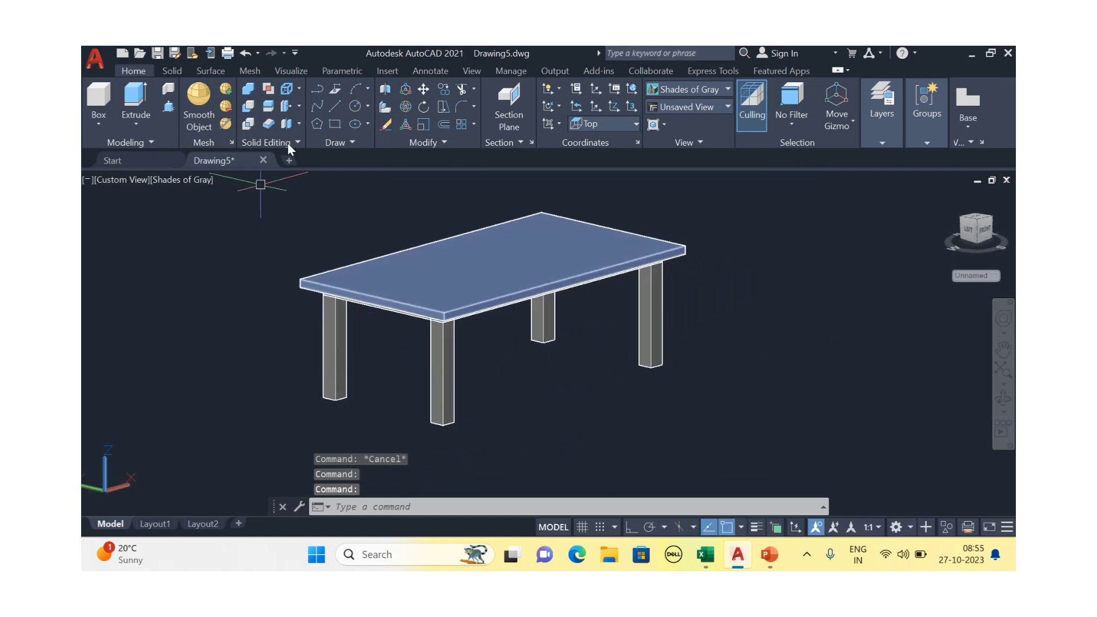
pyautogui.click(335, 107)
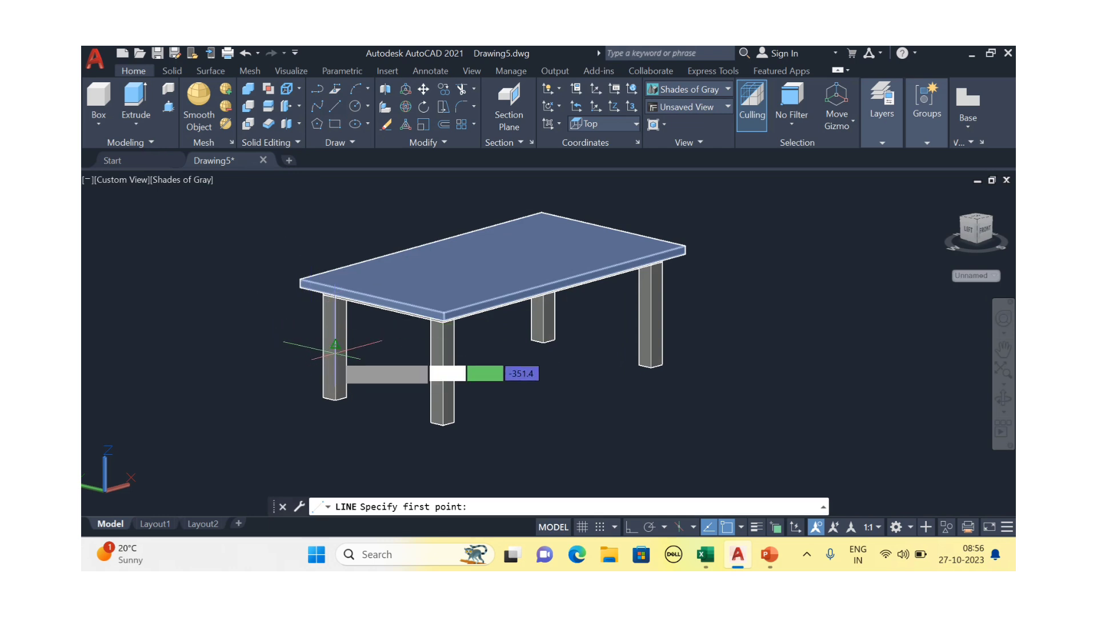
pyautogui.click(335, 344)
pyautogui.scroll(3, 438, 360)
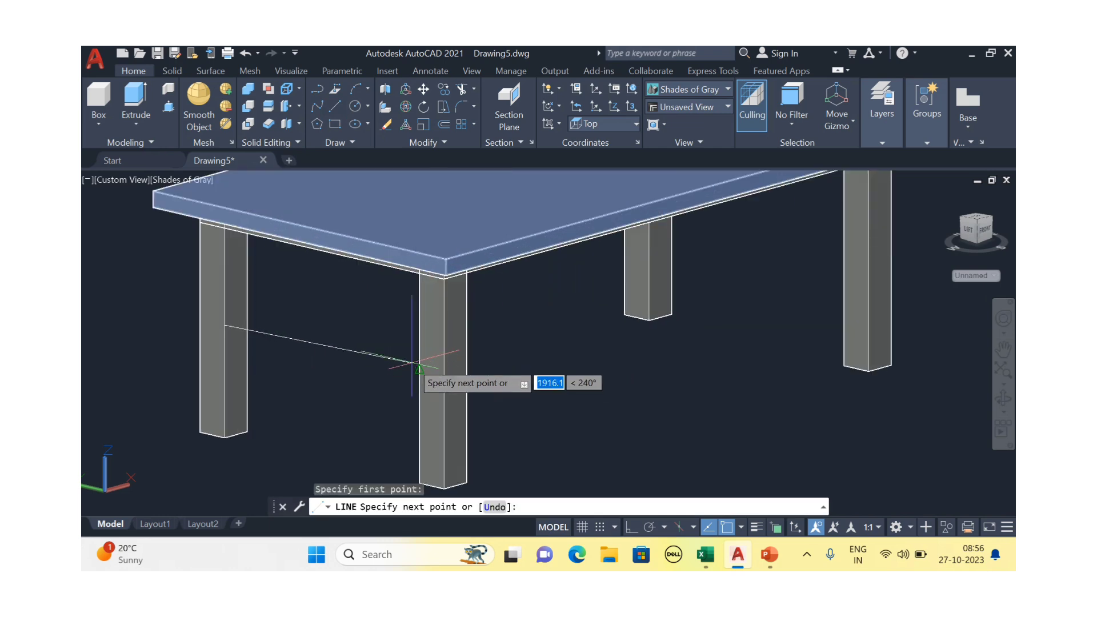
pyautogui.click(419, 368)
pyautogui.scroll(-3, 419, 368)
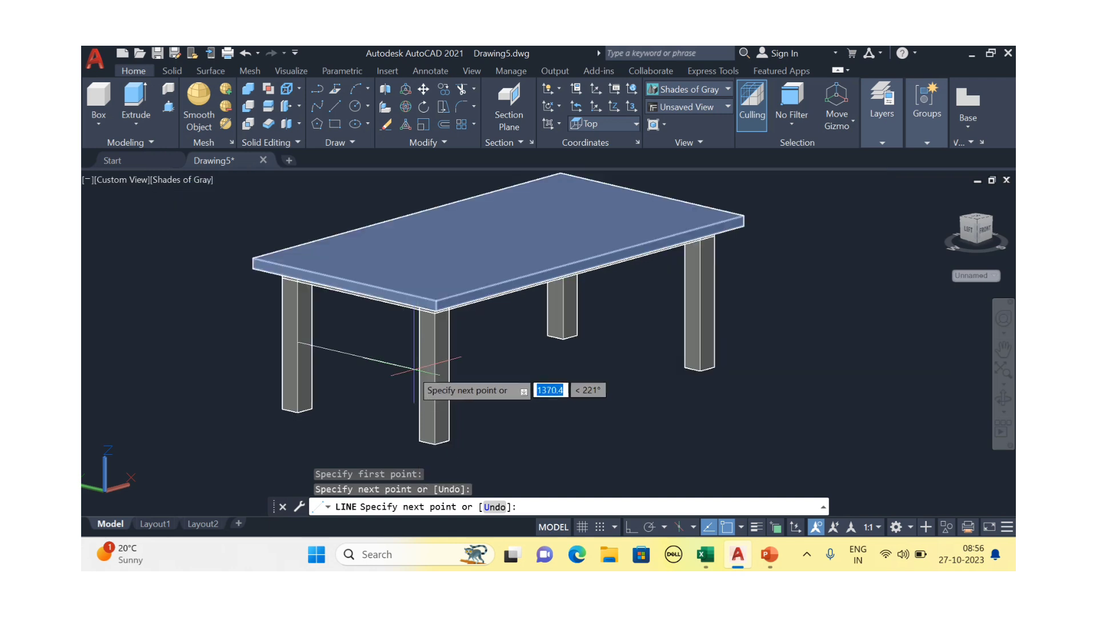
pyautogui.press('Escape')
# Extrude the line 50 units into a flat rail surface with EXT
pyautogui.moveTo(420, 368); pyautogui.dragTo(460, 358, button='middle')
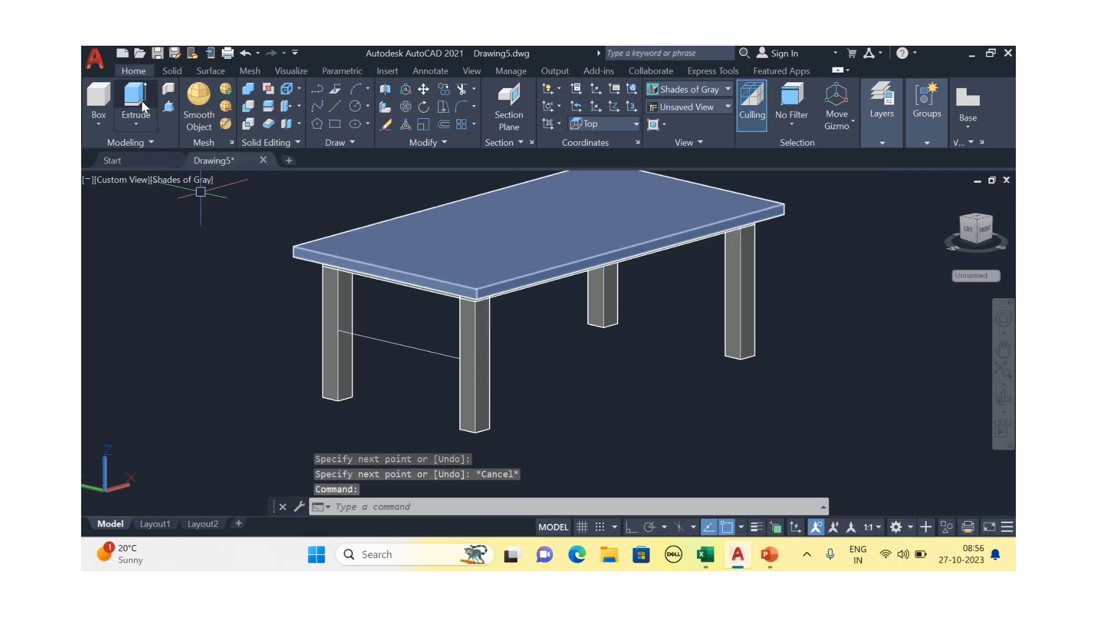
pyautogui.write('ext')
pyautogui.press('Return')
pyautogui.click(401, 346)
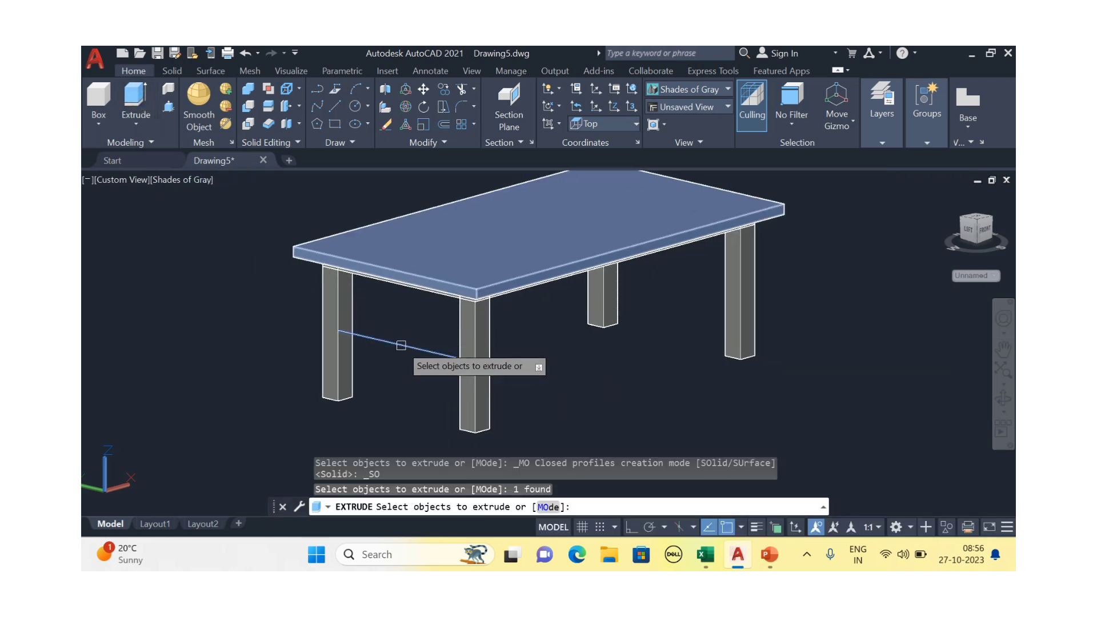
pyautogui.press('Return')
pyautogui.scroll(3, 380, 343)
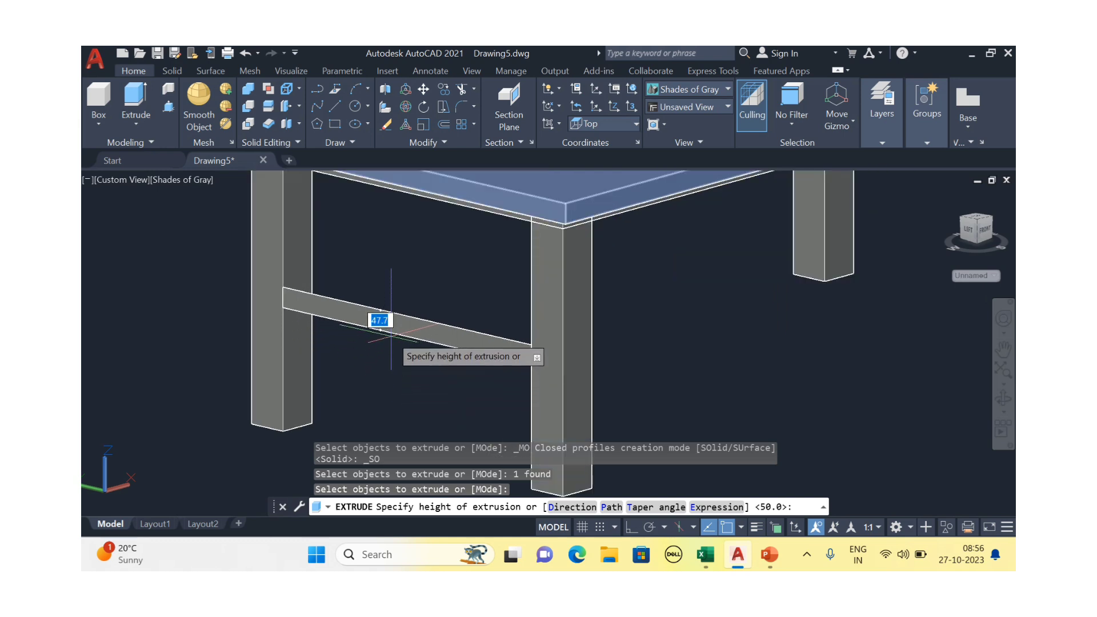
pyautogui.write('5')
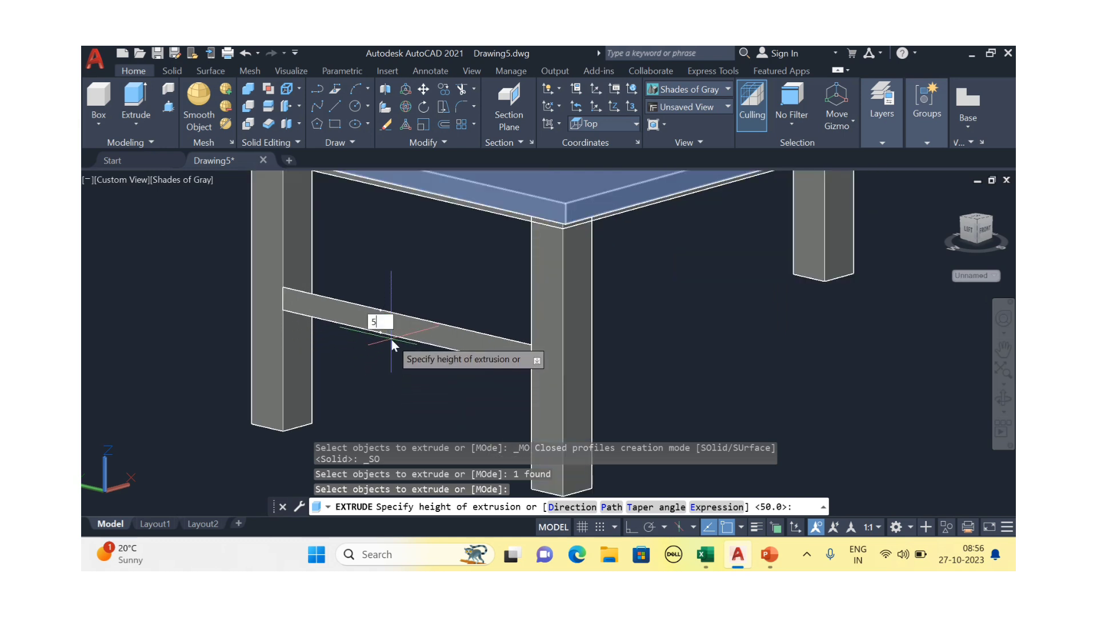
pyautogui.write('0')
pyautogui.press('Return')
pyautogui.press('Escape')
pyautogui.moveTo(425, 315); pyautogui.dragTo(505, 381, button='middle')
pyautogui.scroll(-5, 480, 328)
pyautogui.scroll(5, 483, 355)
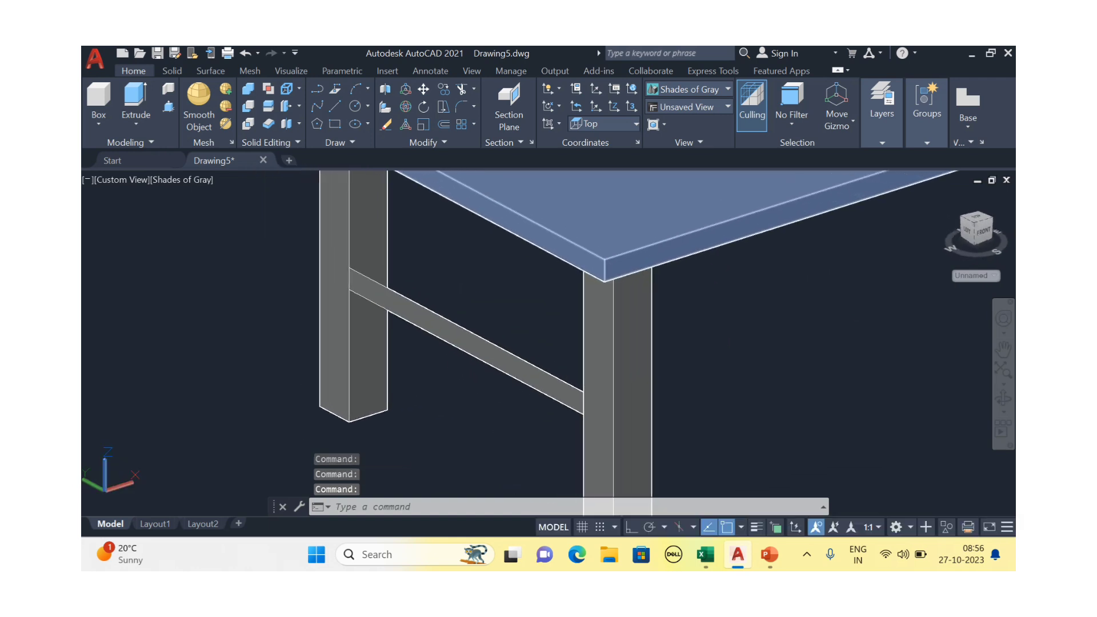
# Thicken the rail surface by 100 into a solid brace between the legs
pyautogui.click(269, 125)
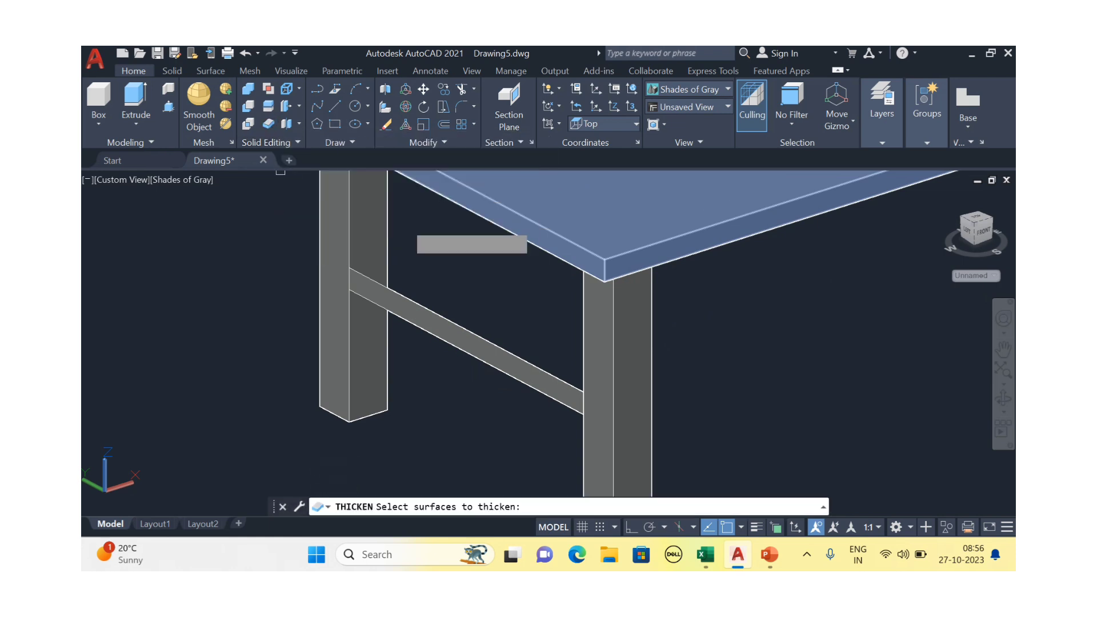
pyautogui.click(405, 307)
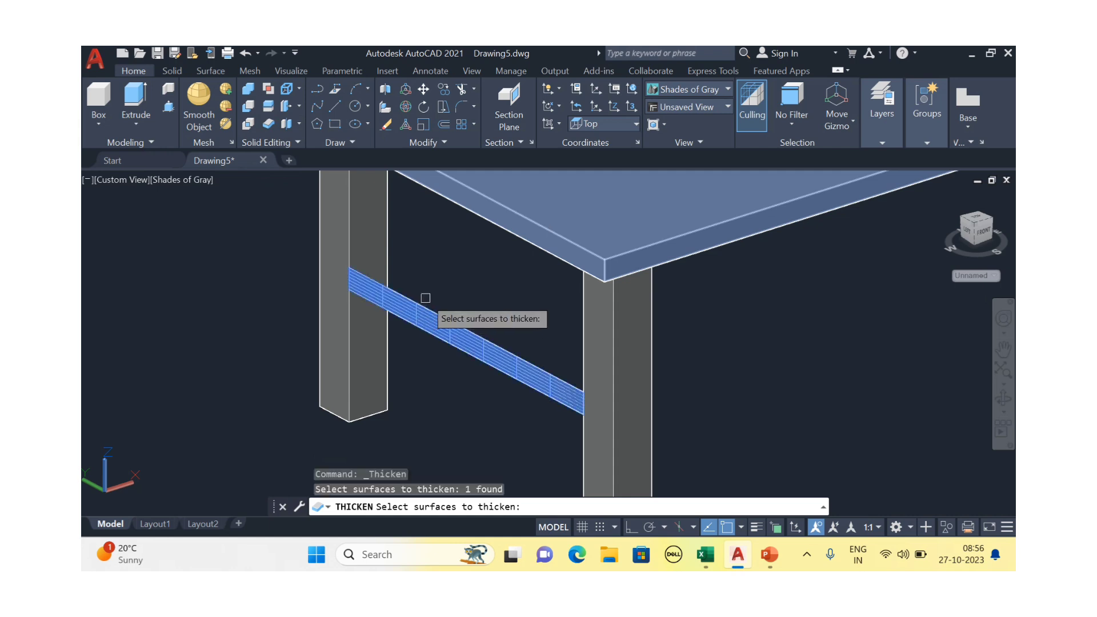
pyautogui.press('Return')
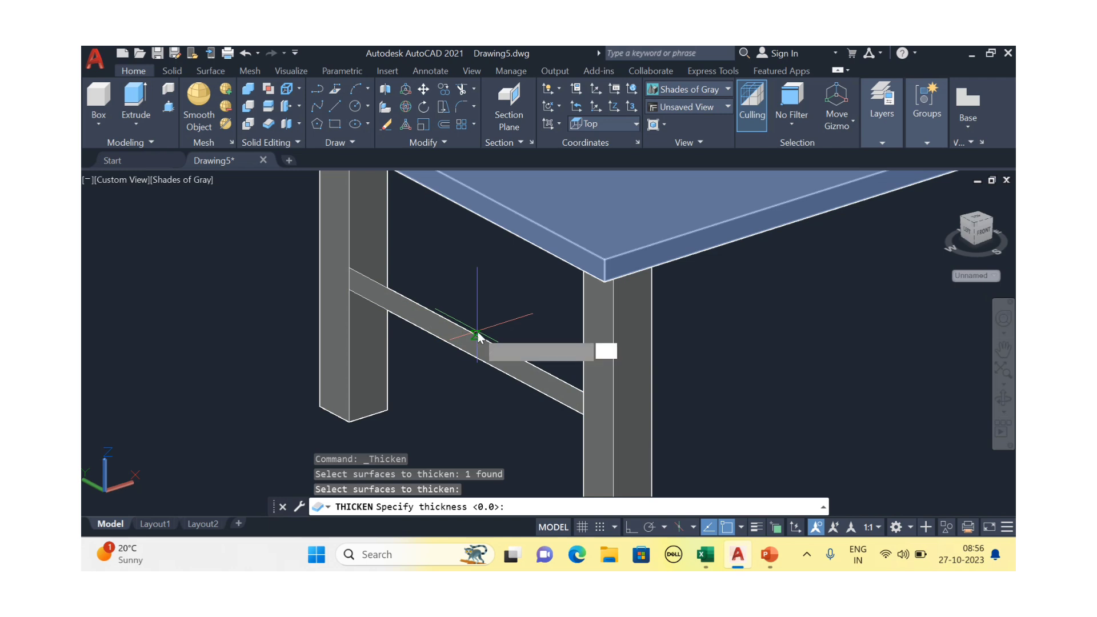
pyautogui.write('100')
pyautogui.press('Return')
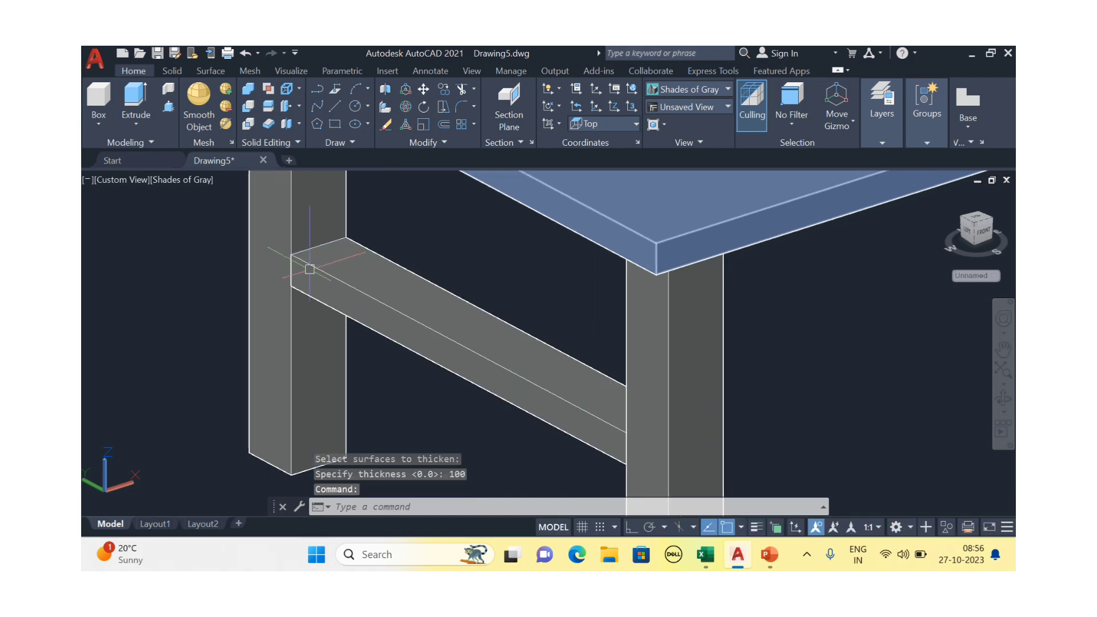
pyautogui.scroll(3, 317, 266)
pyautogui.scroll(-5, 322, 267)
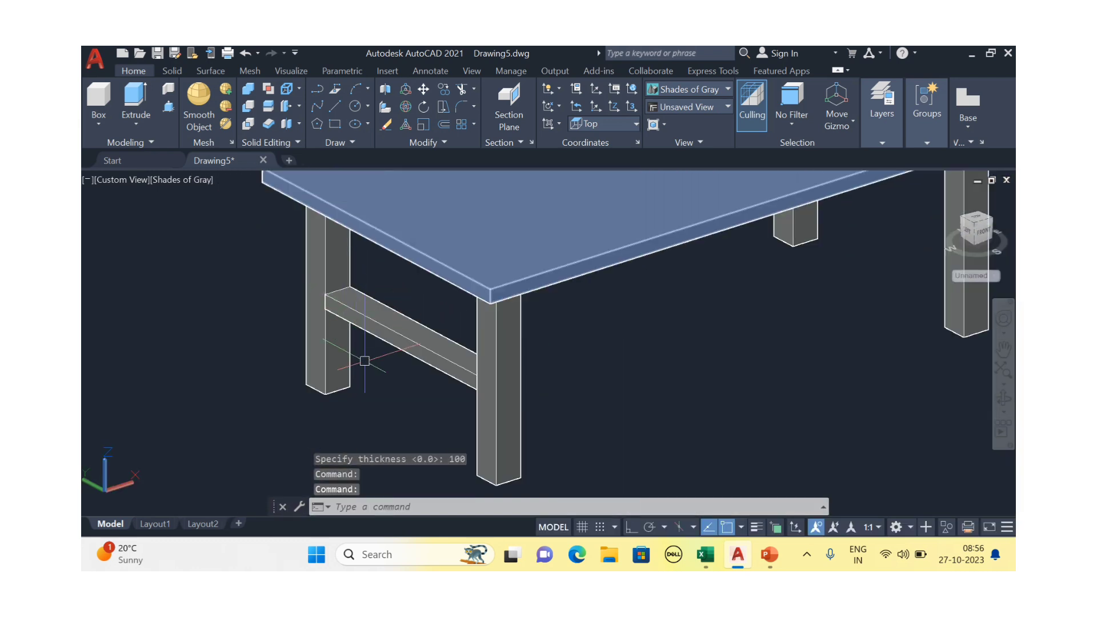
pyautogui.moveTo(365, 361)
pyautogui.keyDown('shift'); pyautogui.mouseDown(button='middle')
pyautogui.moveTo(375, 375)
pyautogui.moveTo(394, 354)
pyautogui.moveTo(380, 341)
pyautogui.moveTo(380, 350)
pyautogui.mouseUp(button='middle'); pyautogui.keyUp('shift')
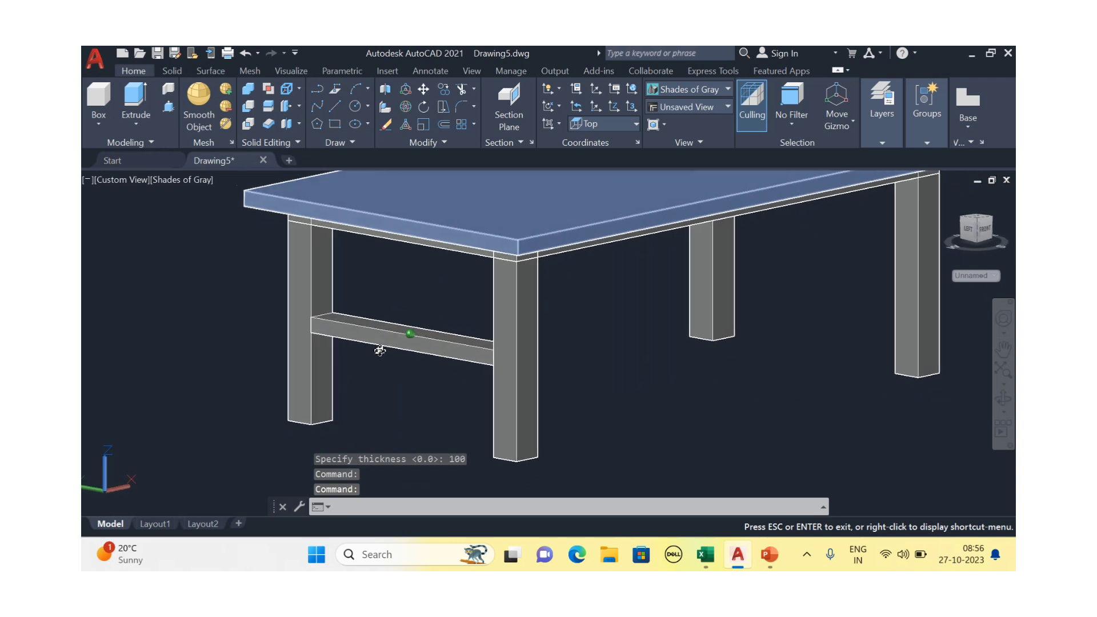
pyautogui.click(422, 323)
pyautogui.scroll(-3, 422, 324)
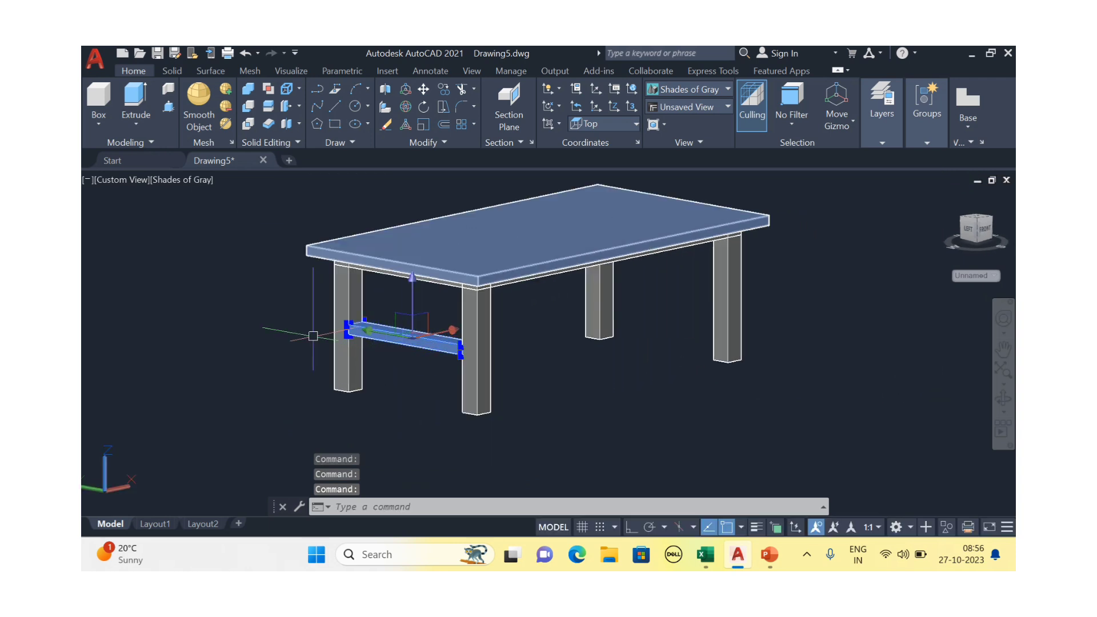
pyautogui.write('co')
pyautogui.press('Return')
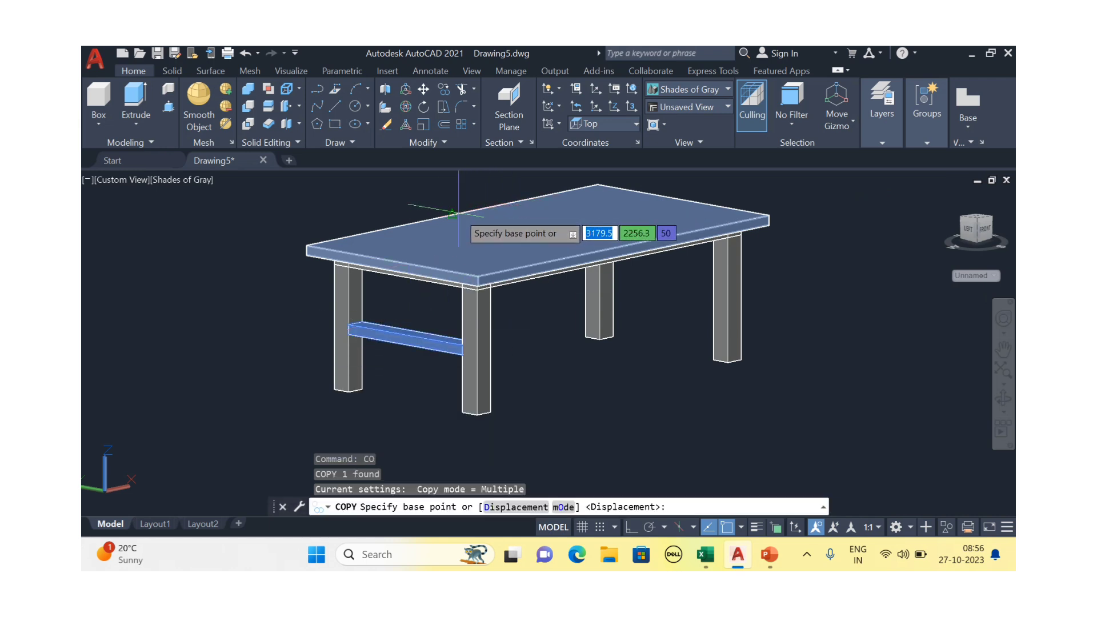
pyautogui.moveTo(451, 214); pyautogui.dragTo(362, 269, button='middle')
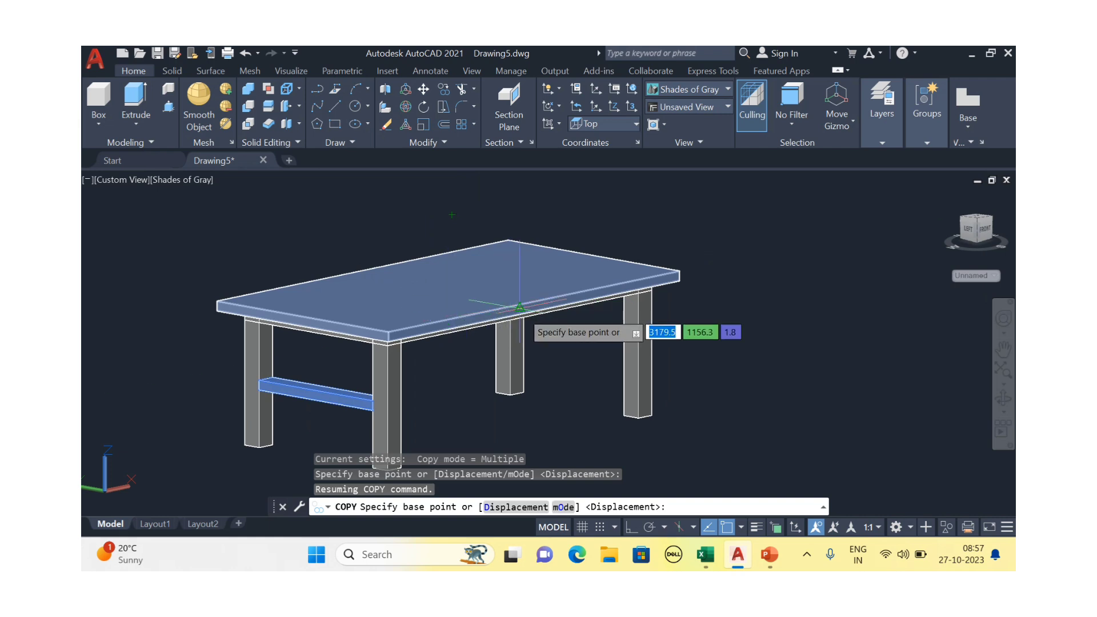
pyautogui.scroll(3, 518, 304)
pyautogui.scroll(-5, 515, 301)
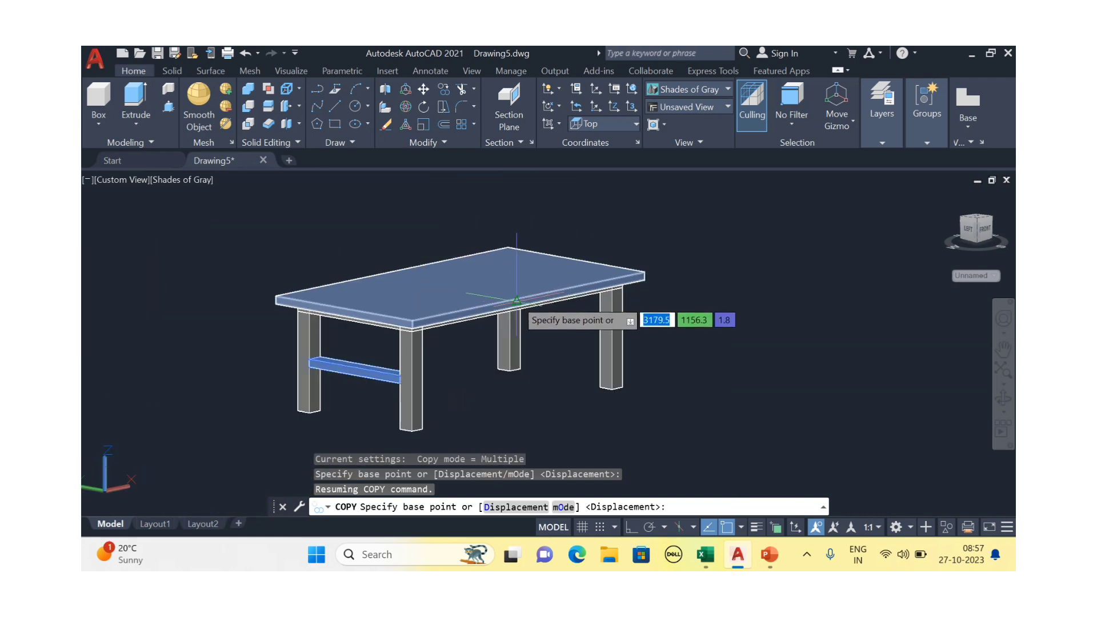
pyautogui.keyDown('shift'); pyautogui.moveTo(515, 301); pyautogui.dragTo(441, 229, button='middle'); pyautogui.keyUp('shift')
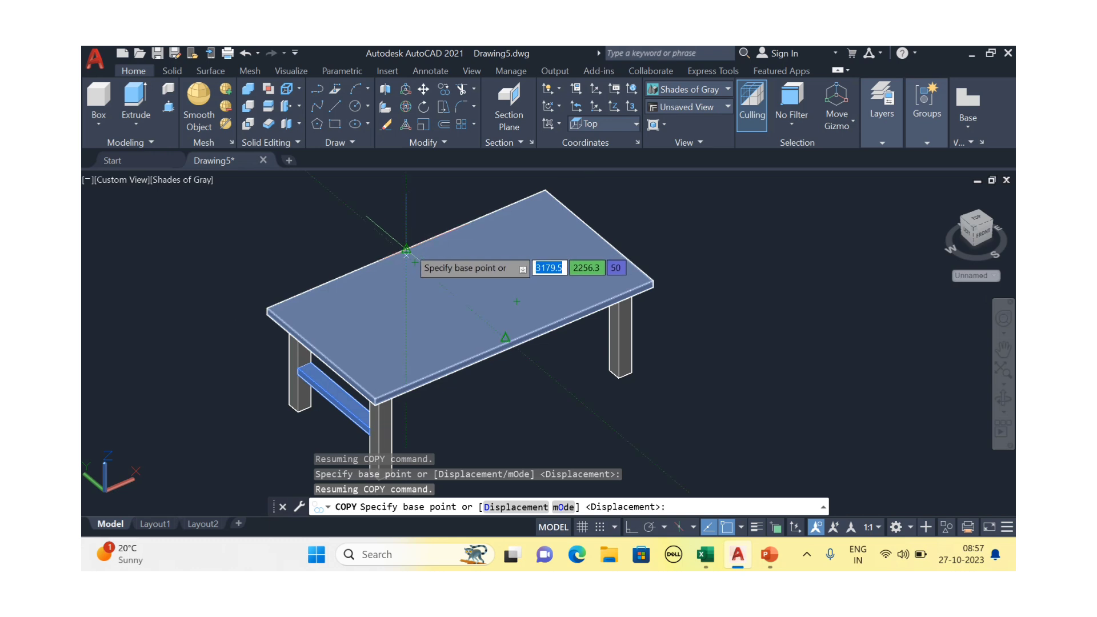
pyautogui.scroll(2, 406, 250)
pyautogui.click(406, 250)
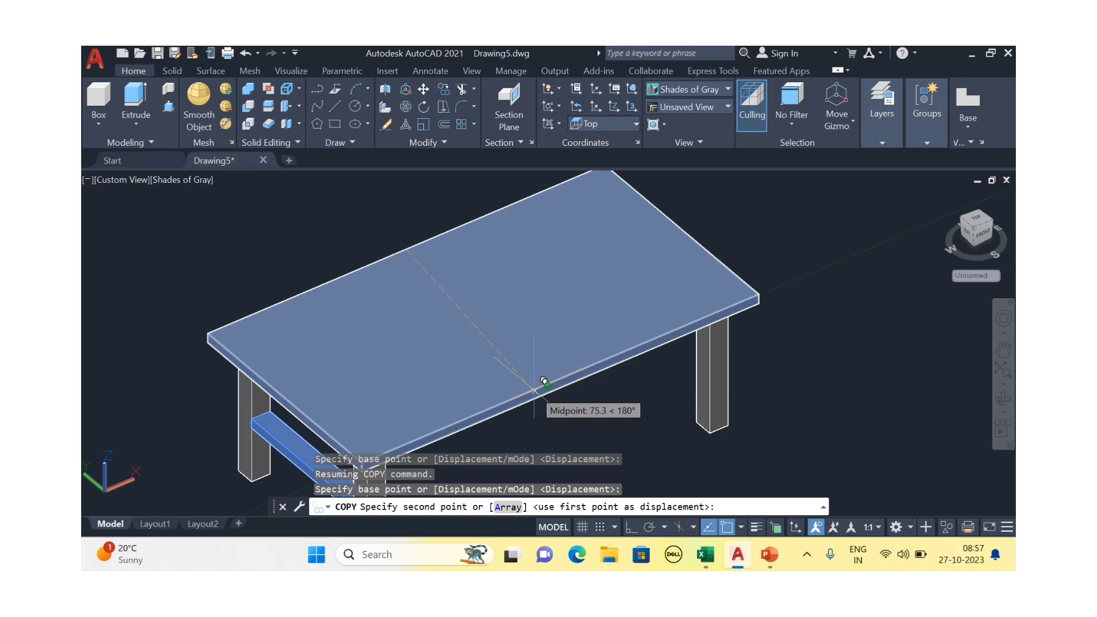
pyautogui.click(557, 375)
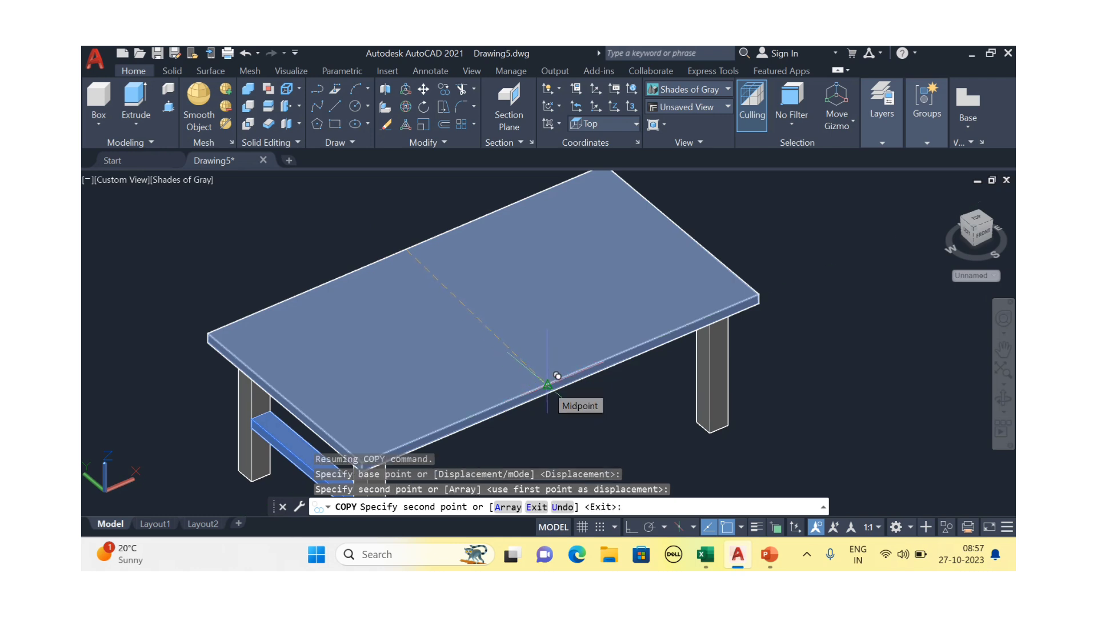
pyautogui.press('Return')
pyautogui.scroll(-4, 577, 388)
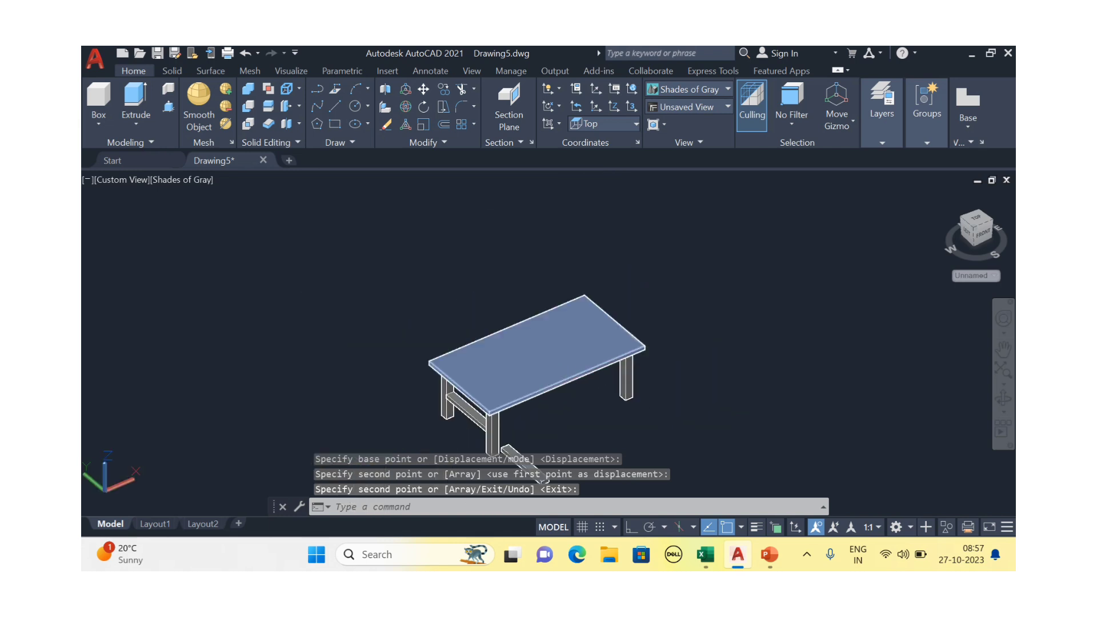
pyautogui.press('Escape')
pyautogui.keyDown('shift'); pyautogui.moveTo(589, 390); pyautogui.dragTo(593, 348, button='middle'); pyautogui.keyUp('shift')
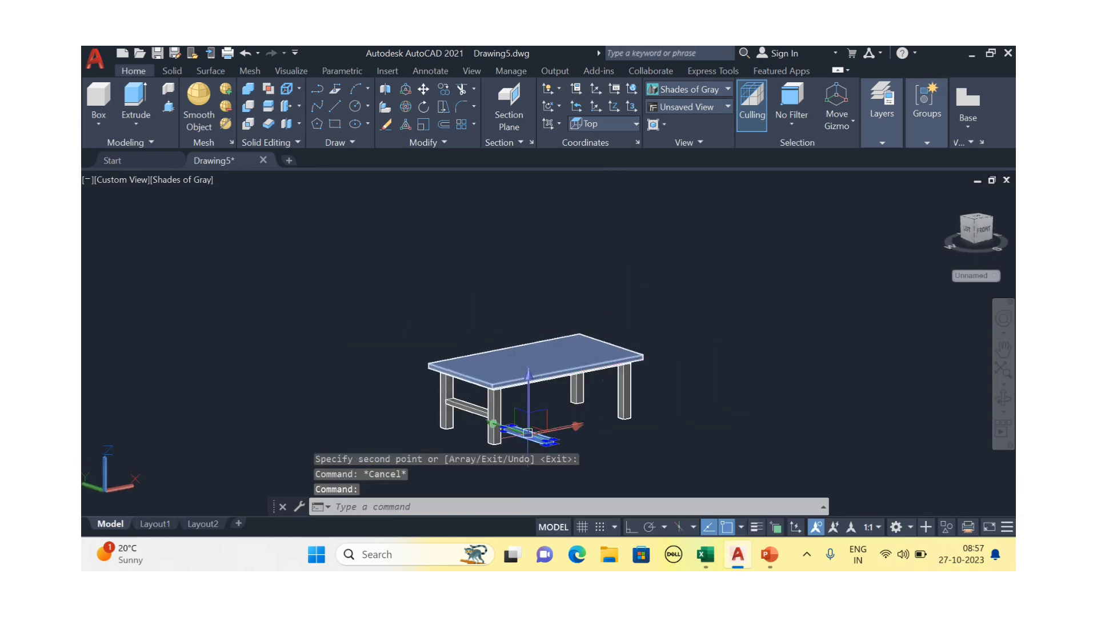
pyautogui.press('Delete')
pyautogui.scroll(5, 492, 417)
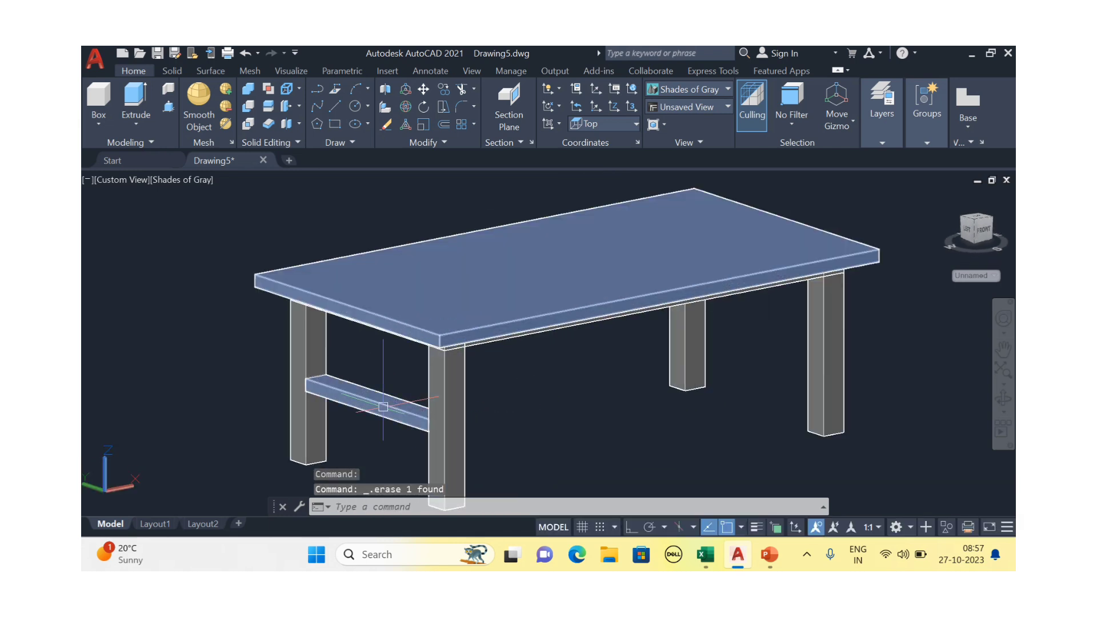
pyautogui.click(382, 406)
pyautogui.press('Escape')
pyautogui.press('Escape')
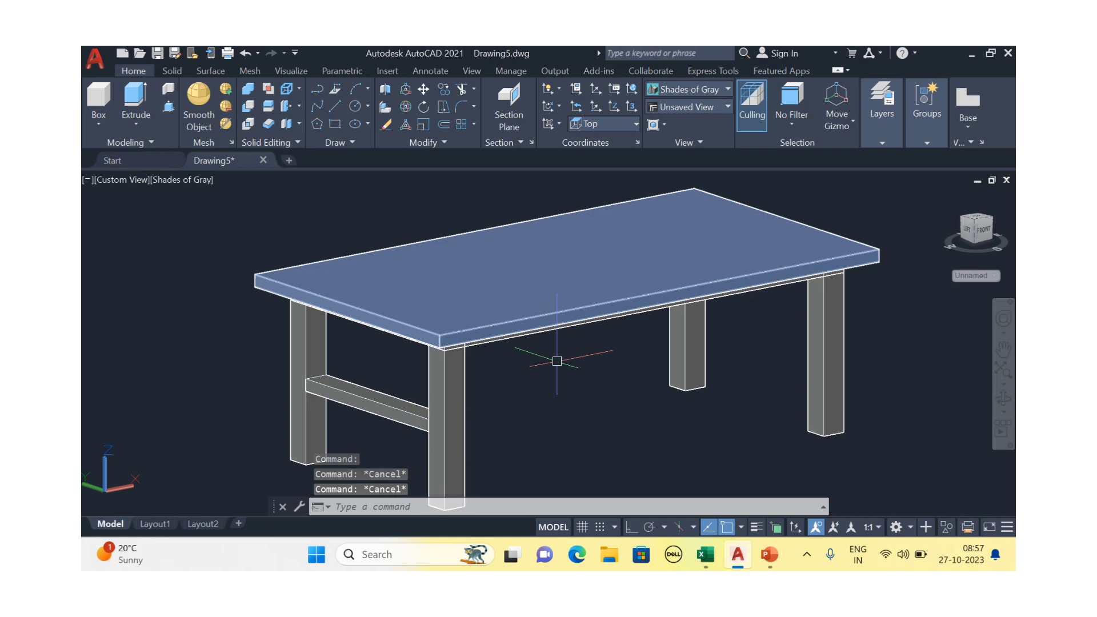
pyautogui.click(393, 406)
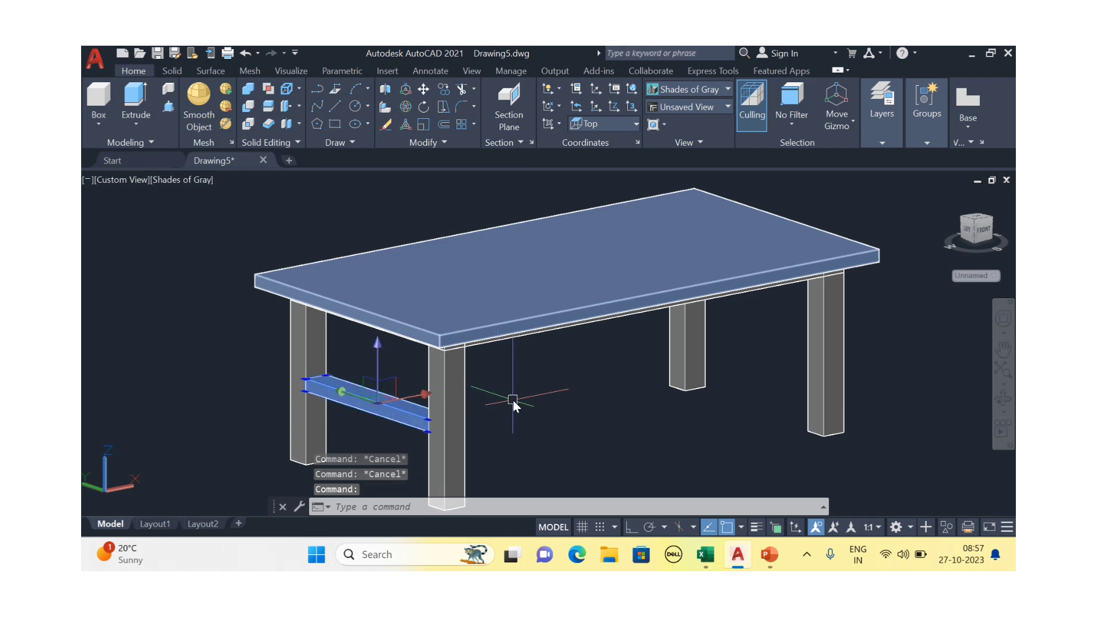
# Select the left stretcher for mirroring and switch to a top view of the table
pyautogui.write('co')
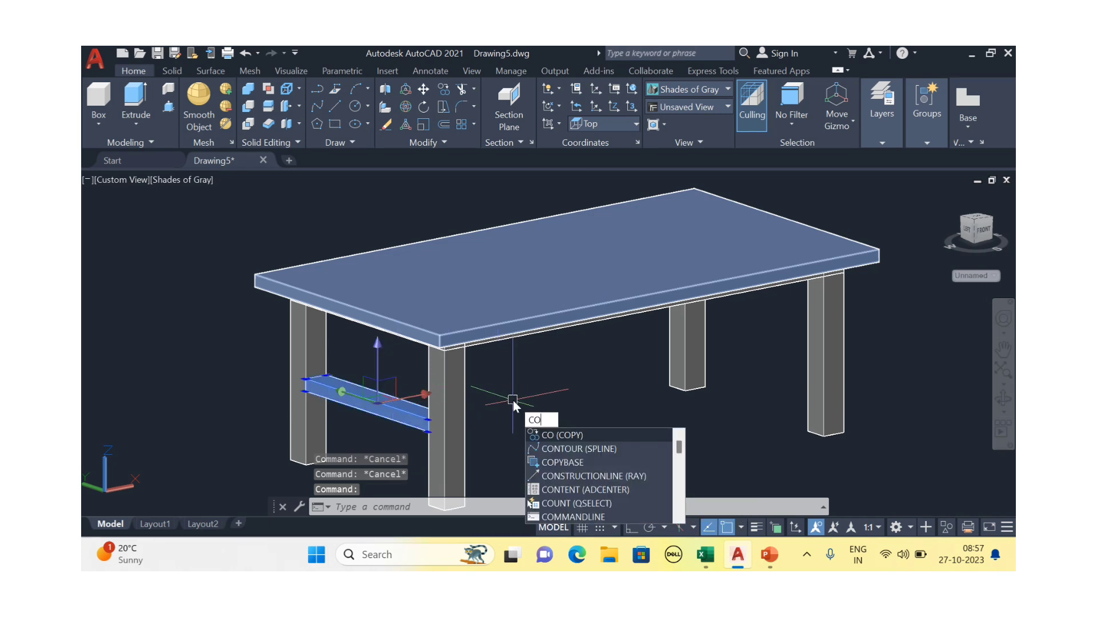
pyautogui.press('Escape')
pyautogui.press('Escape')
pyautogui.click(387, 402)
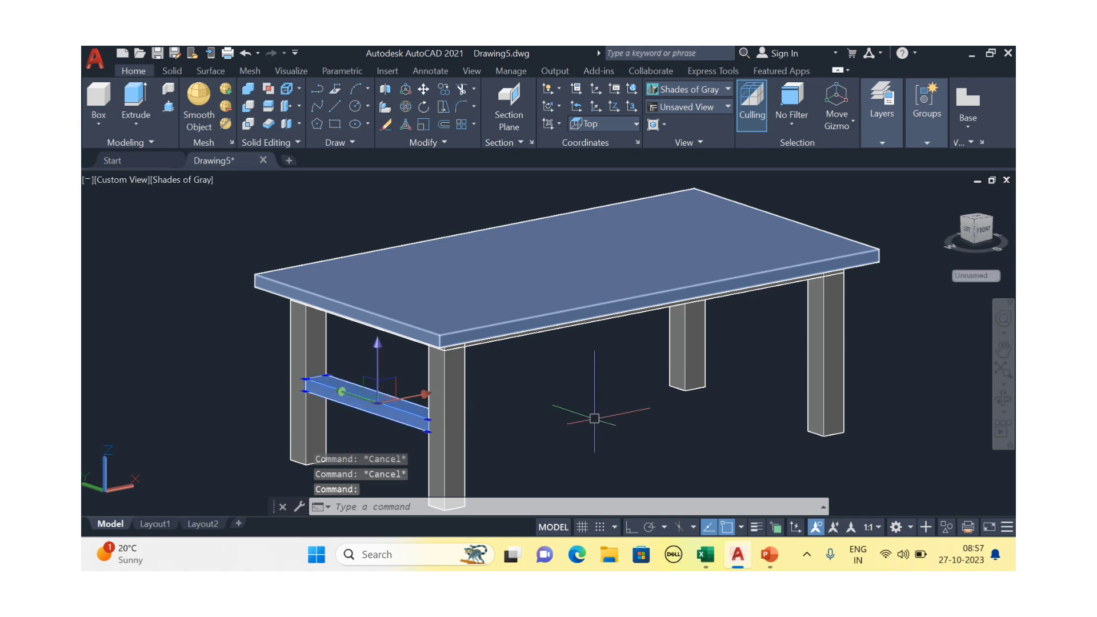
pyautogui.write('mi')
pyautogui.press('Return')
pyautogui.scroll(-2, 550, 350)
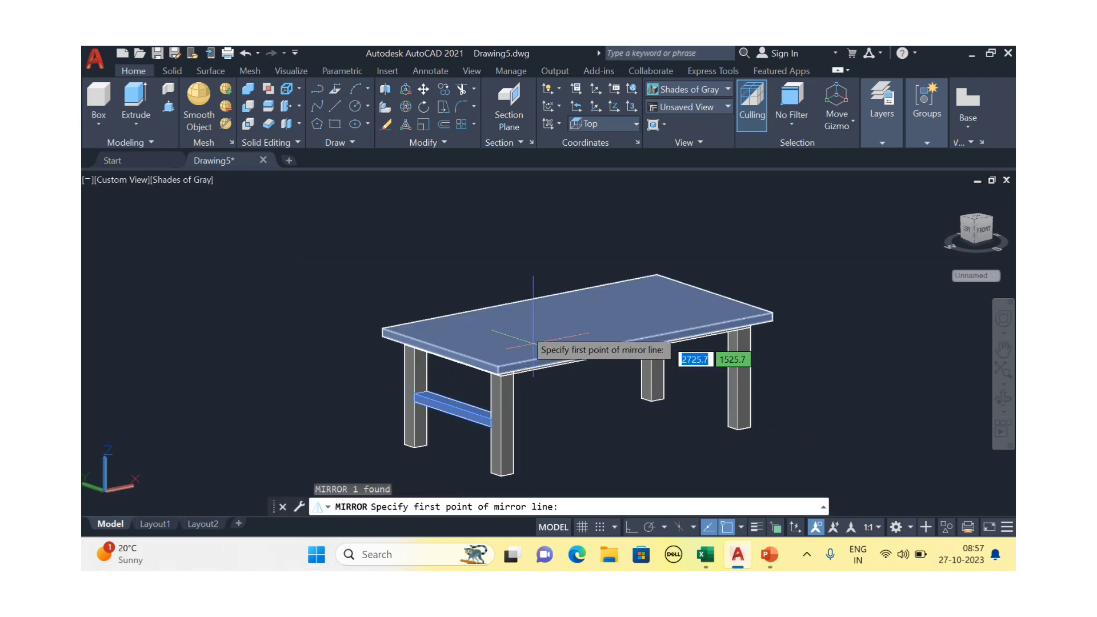
pyautogui.scroll(4, 546, 323)
pyautogui.scroll(-2, 561, 301)
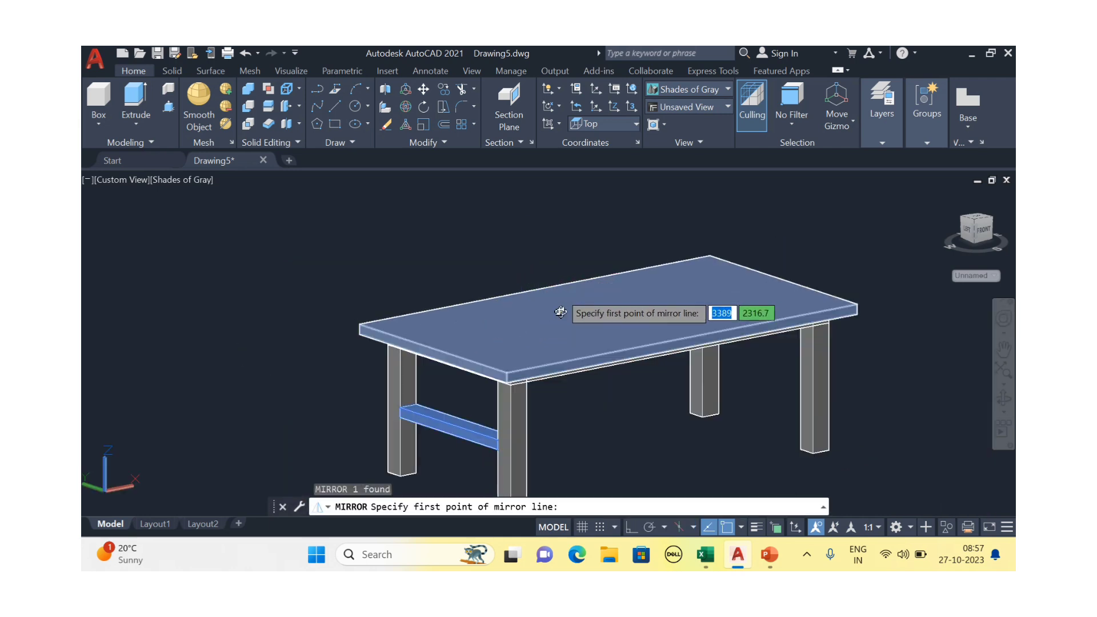
pyautogui.keyDown('shift'); pyautogui.moveTo(561, 309); pyautogui.dragTo(545, 251, button='middle'); pyautogui.keyUp('shift')
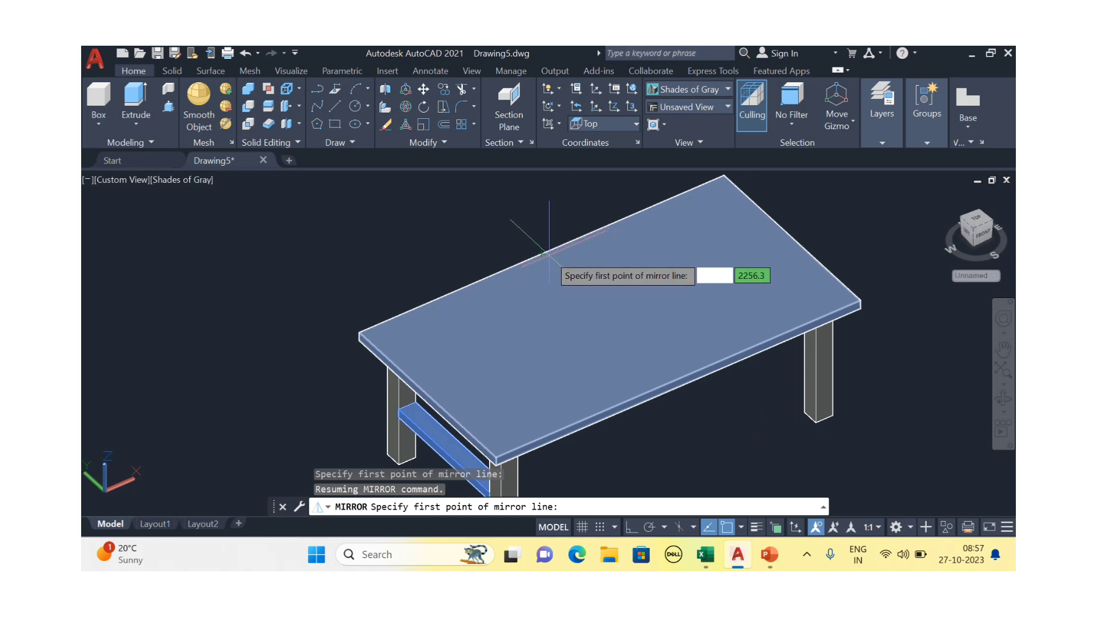
pyautogui.scroll(2, 518, 251)
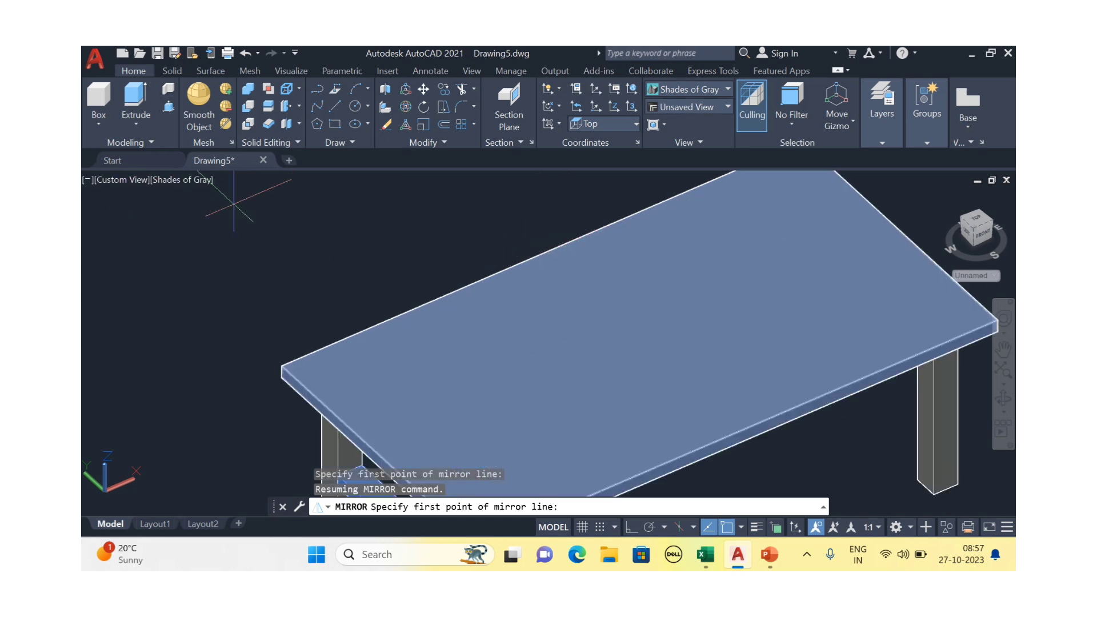
pyautogui.click(979, 220)
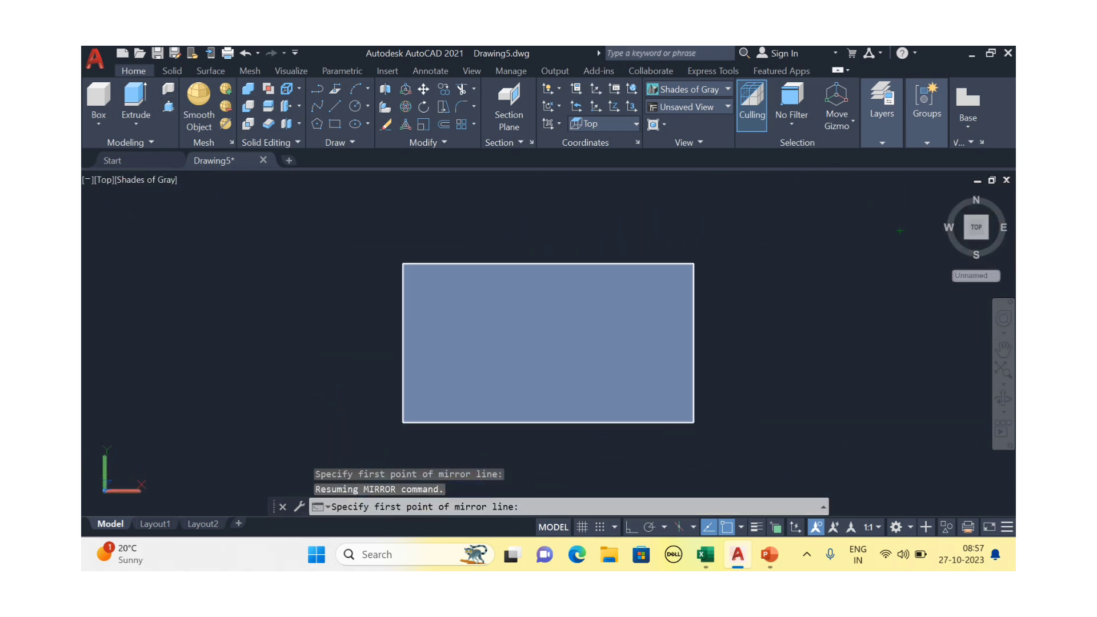
pyautogui.scroll(-2, 538, 253)
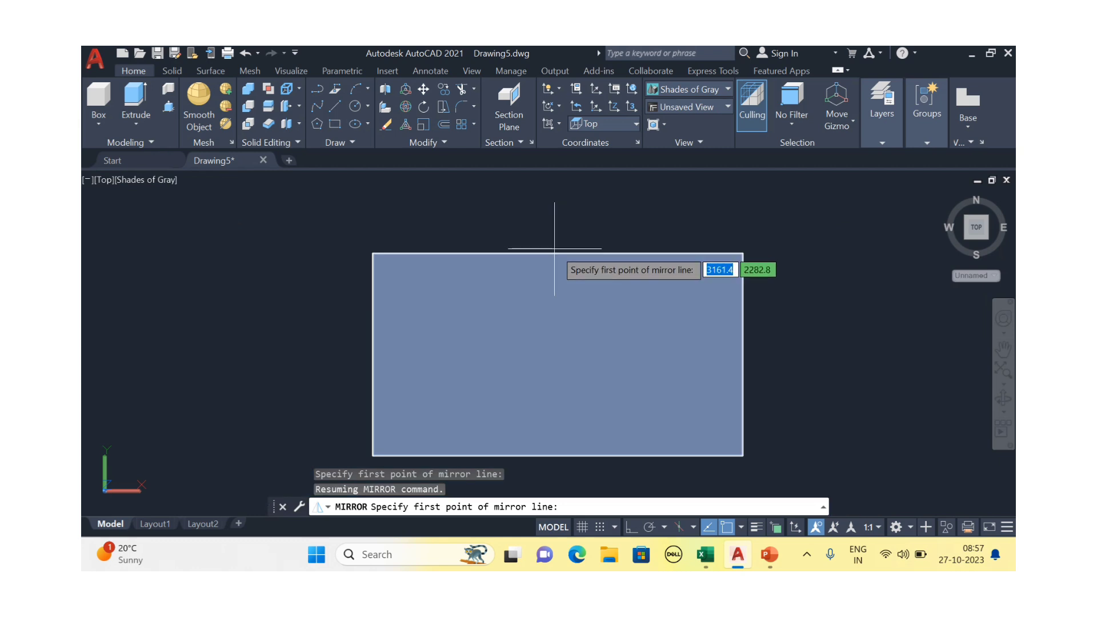
# Mirror the stretcher across the tabletop's centre line, keeping the original
pyautogui.click(558, 253)
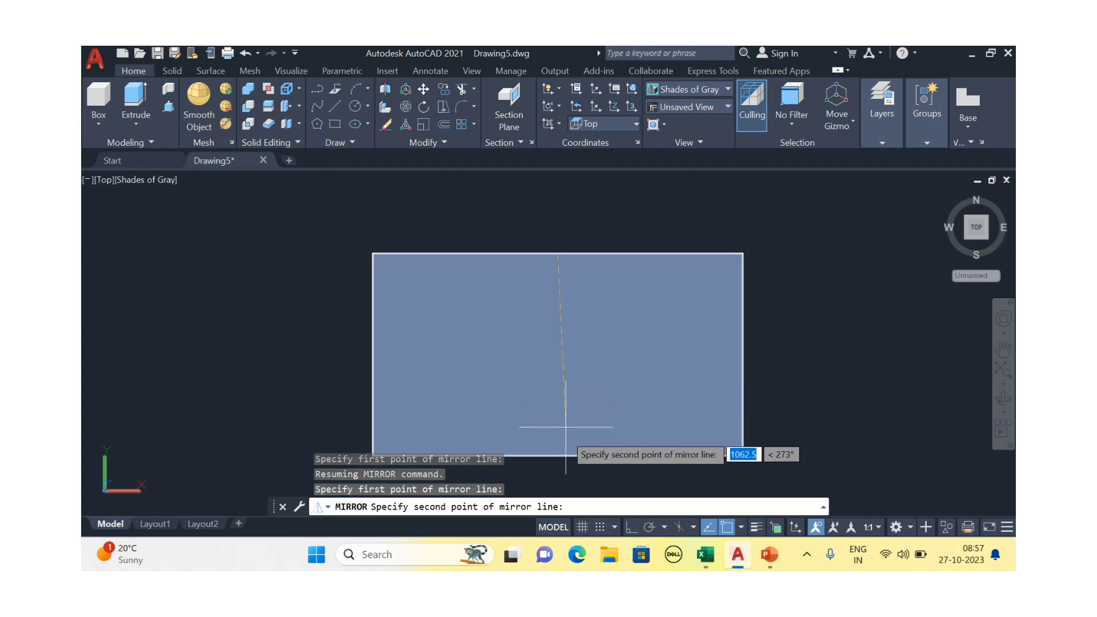
pyautogui.click(558, 456)
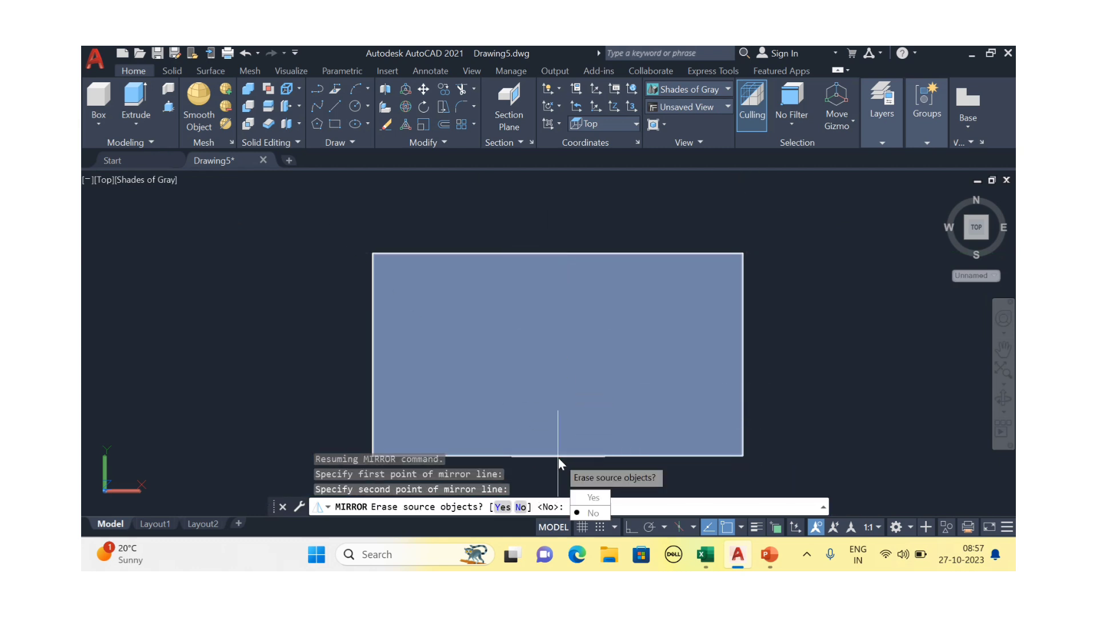
pyautogui.click(590, 511)
pyautogui.scroll(-5, 553, 360)
pyautogui.press('Escape')
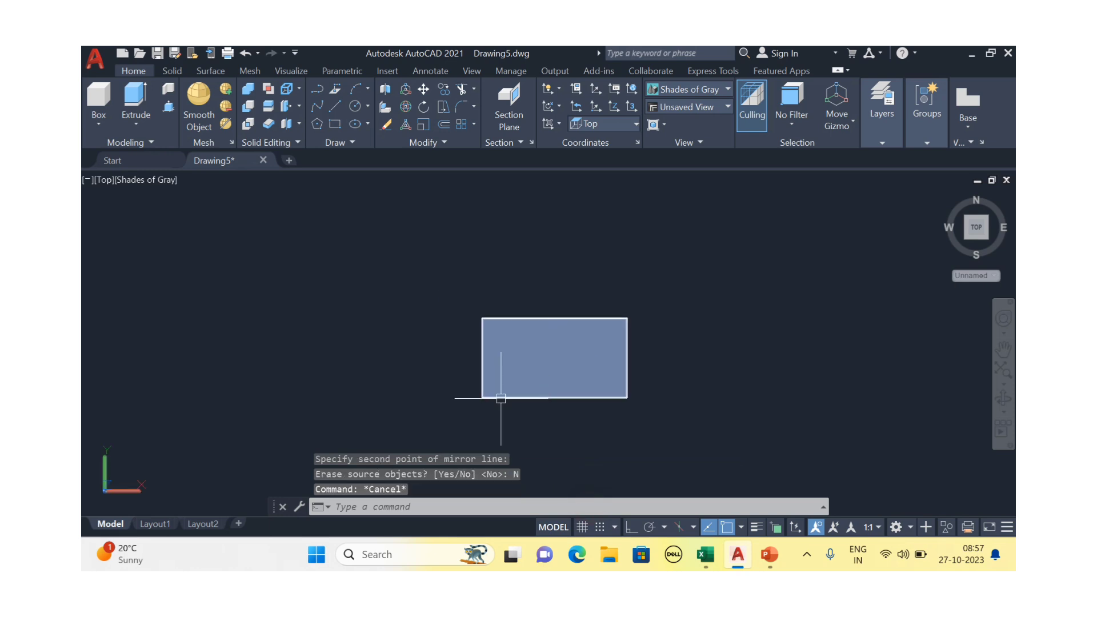
# Orbit and pan back to a 3D view of the table
pyautogui.keyDown('shift'); pyautogui.moveTo(502, 399); pyautogui.dragTo(523, 249, button='middle'); pyautogui.keyUp('shift')
pyautogui.scroll(12, 597, 363)
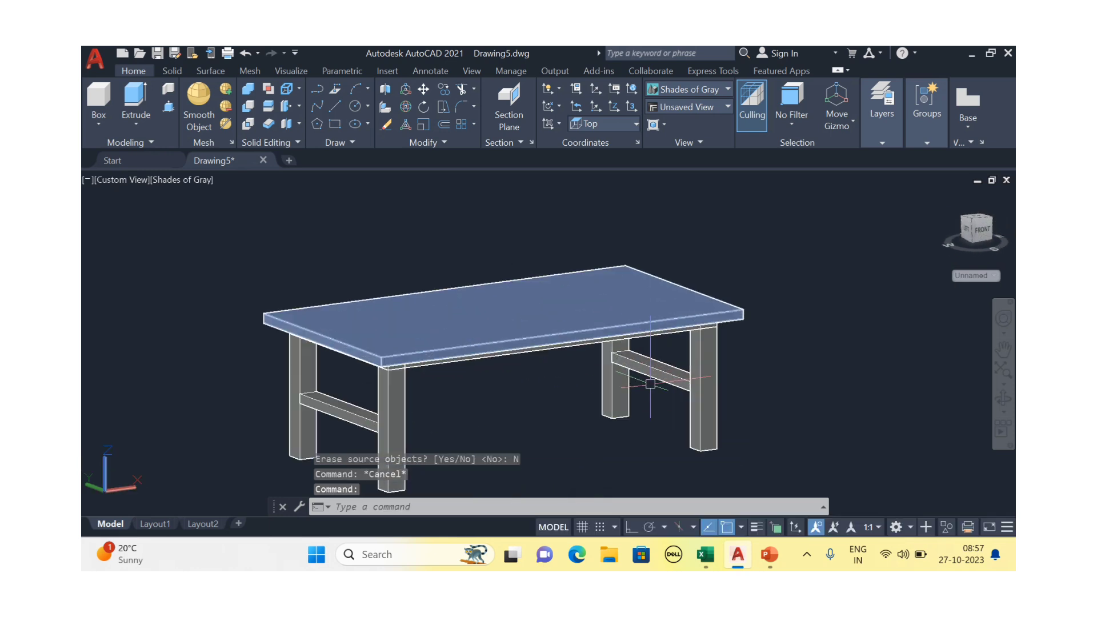
pyautogui.moveTo(659, 390); pyautogui.dragTo(550, 330, button='middle')
pyautogui.scroll(-4, 652, 362)
pyautogui.scroll(3, 378, 393)
pyautogui.scroll(-2, 714, 324)
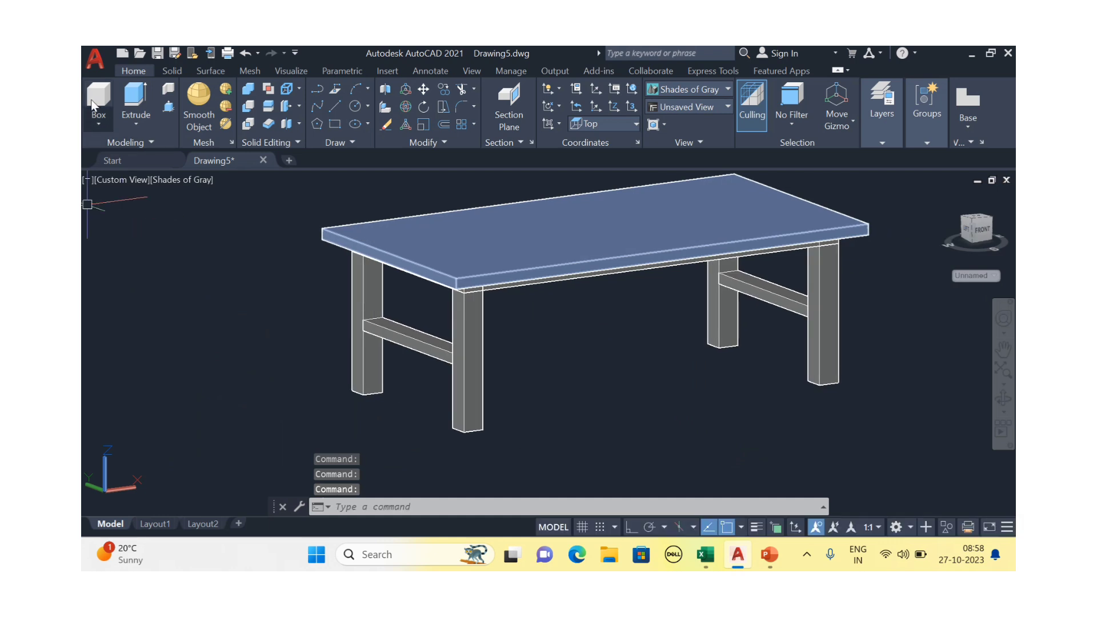
# Draw a line from the left stretcher to the right stretcher
pyautogui.click(335, 107)
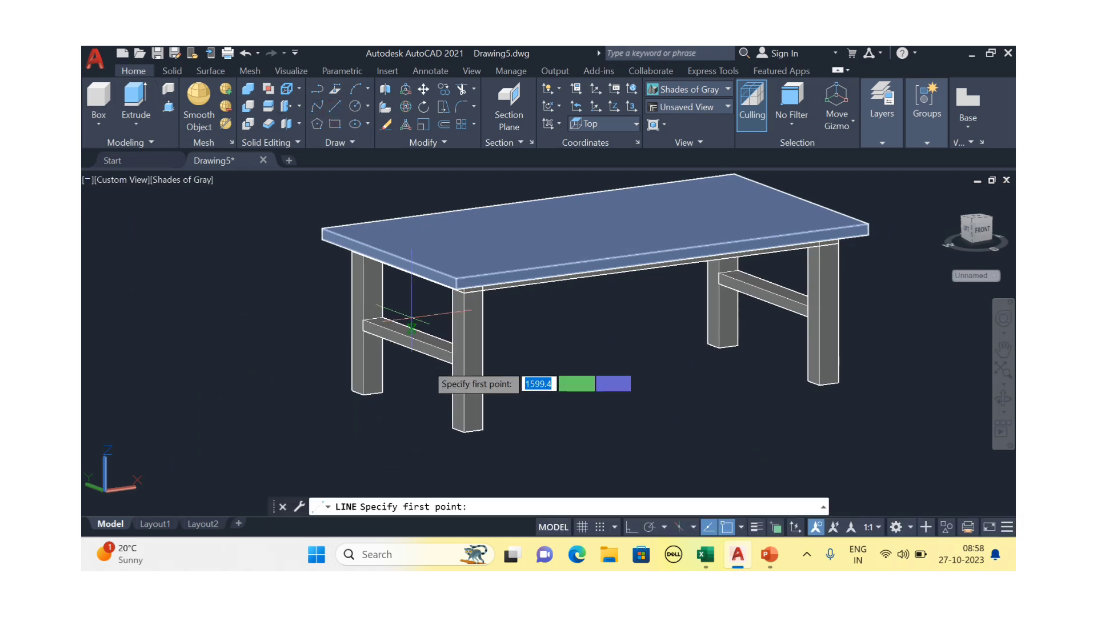
pyautogui.click(427, 333)
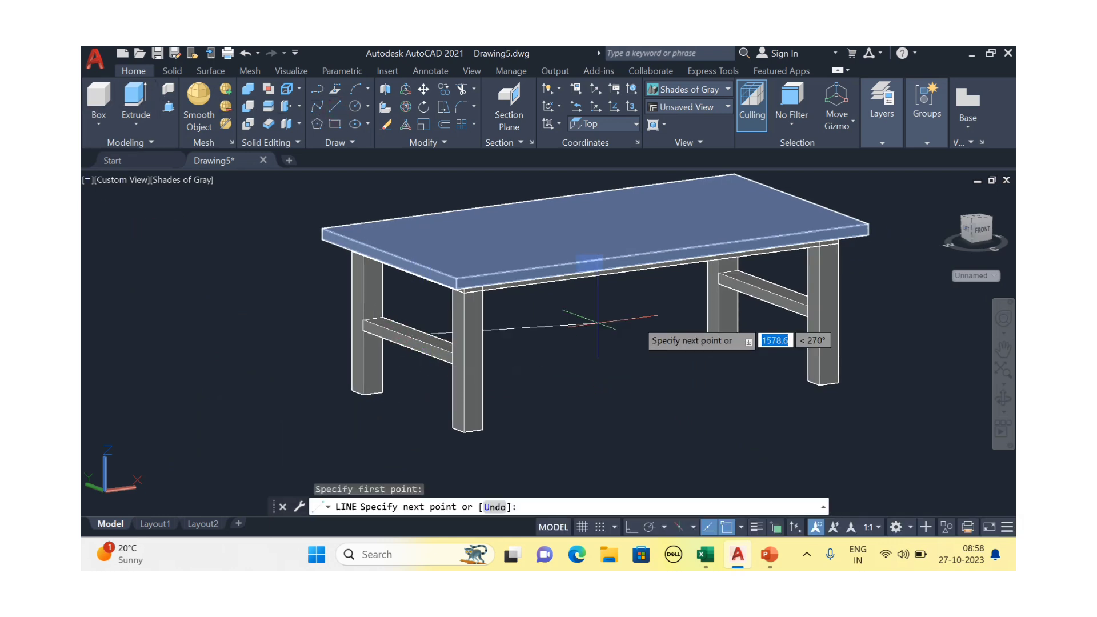
pyautogui.click(763, 288)
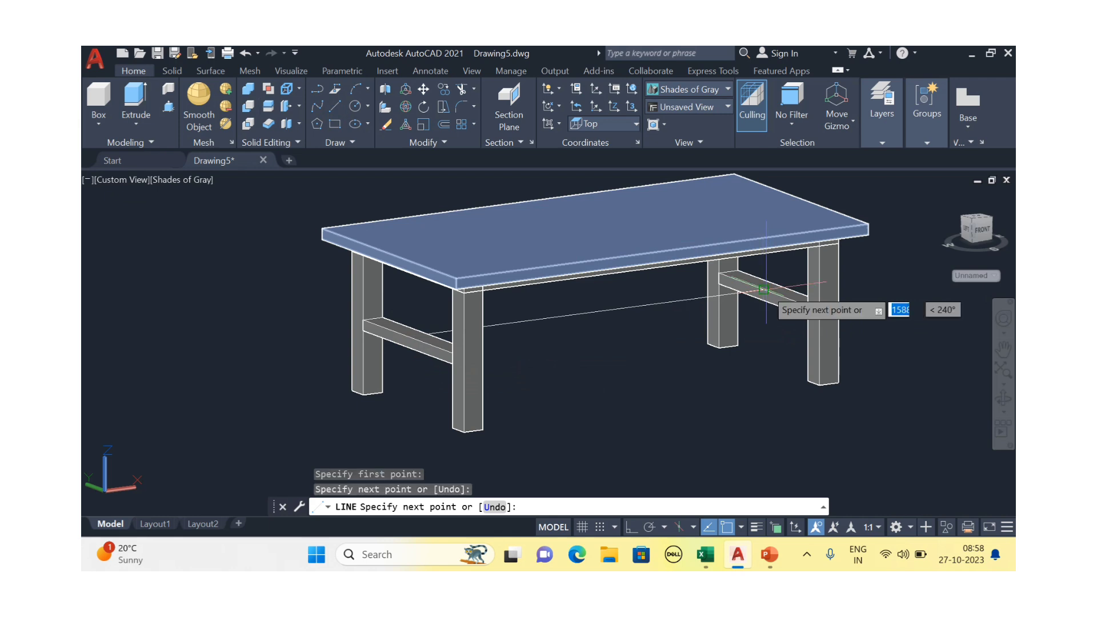
pyautogui.press('Escape')
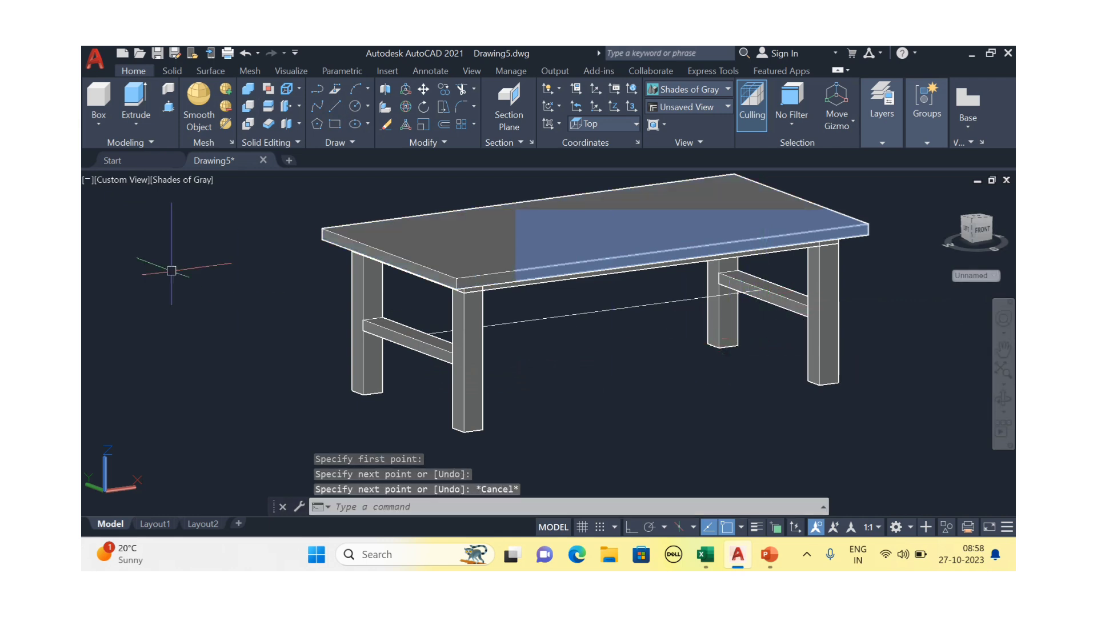
# Extrude that line to a height of 50 to form the centre rail
pyautogui.click(130, 107)
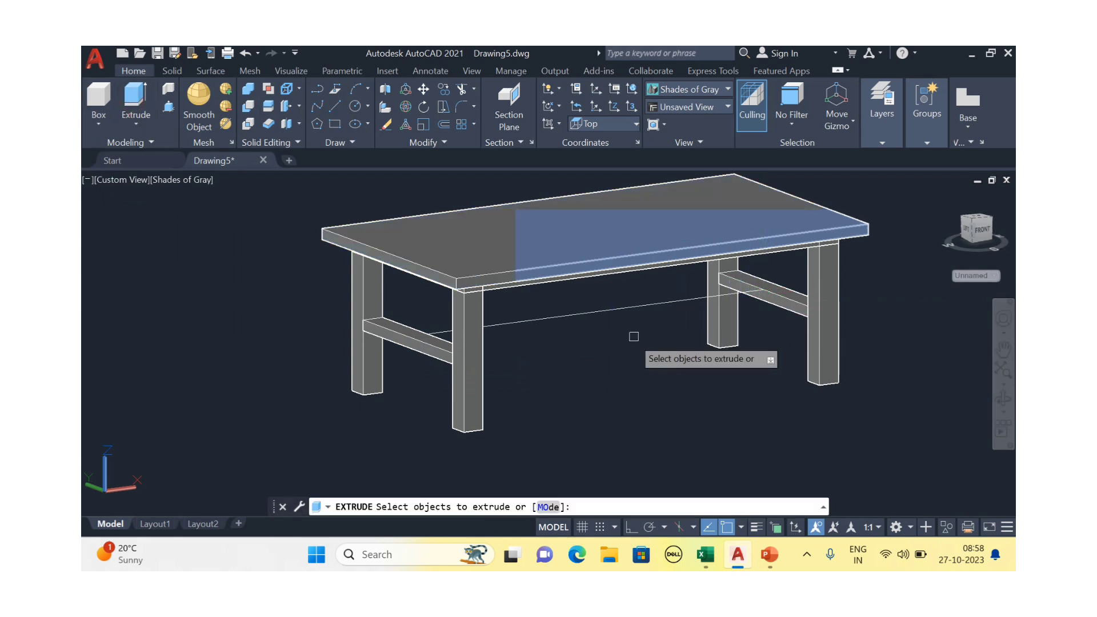
pyautogui.click(610, 311)
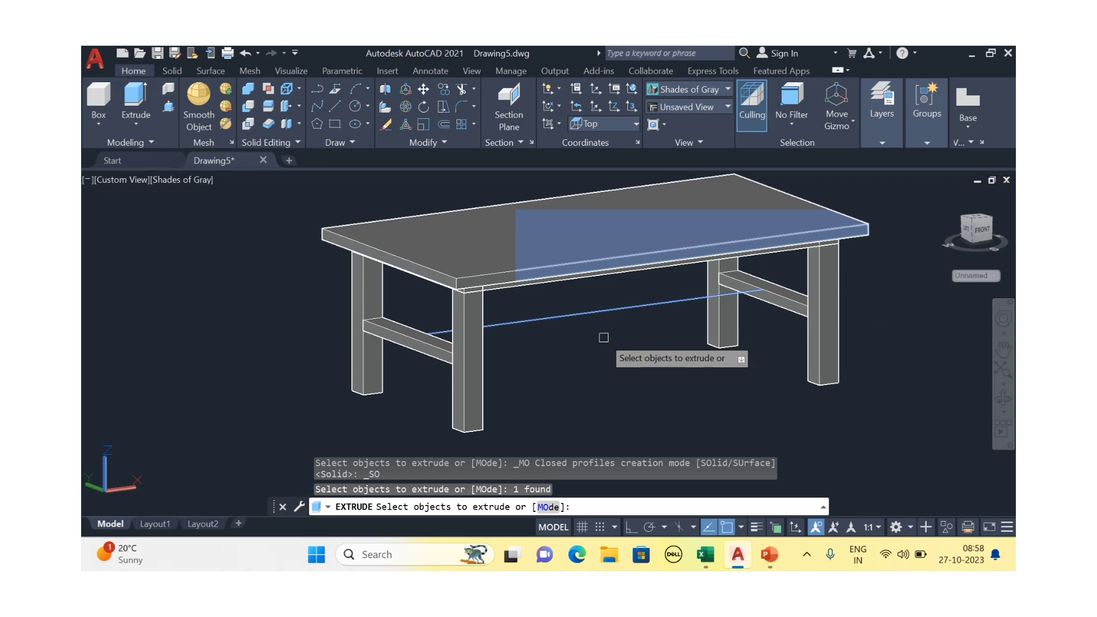
pyautogui.press('Return')
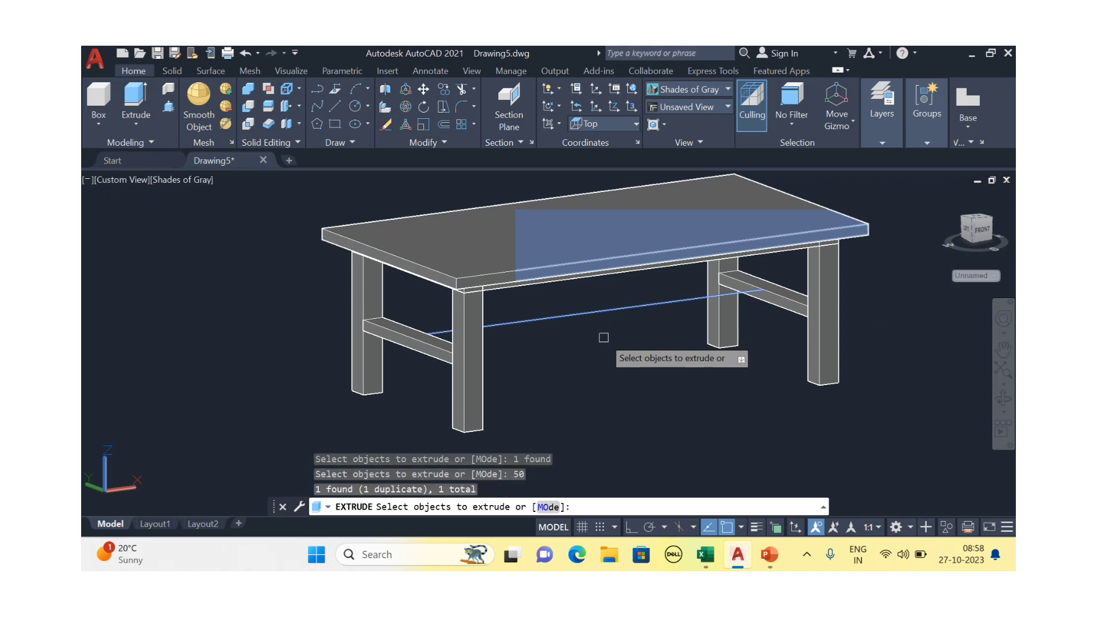
pyautogui.press('Return')
pyautogui.scroll(2, 604, 295)
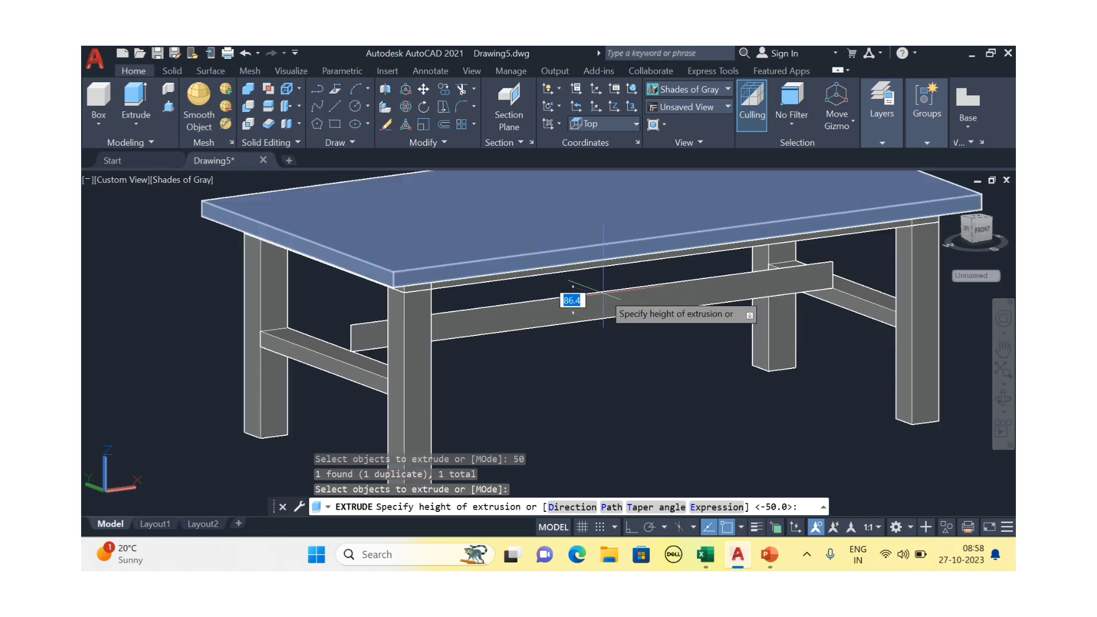
pyautogui.scroll(2, 603, 295)
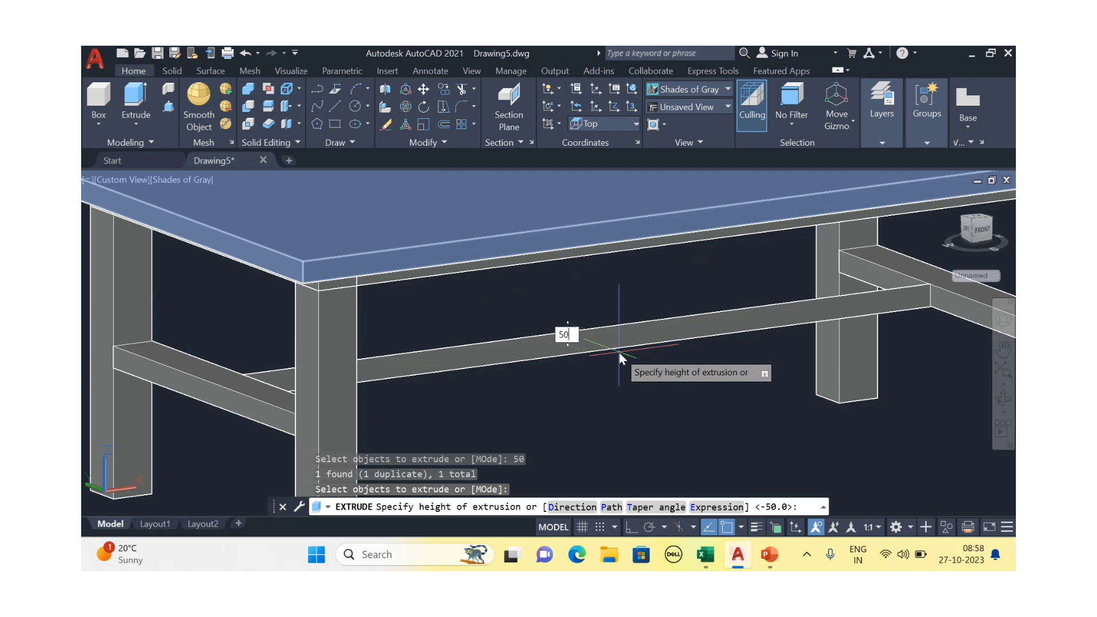
pyautogui.write('50')
pyautogui.press('Return')
pyautogui.press('Escape')
pyautogui.scroll(-3, 621, 341)
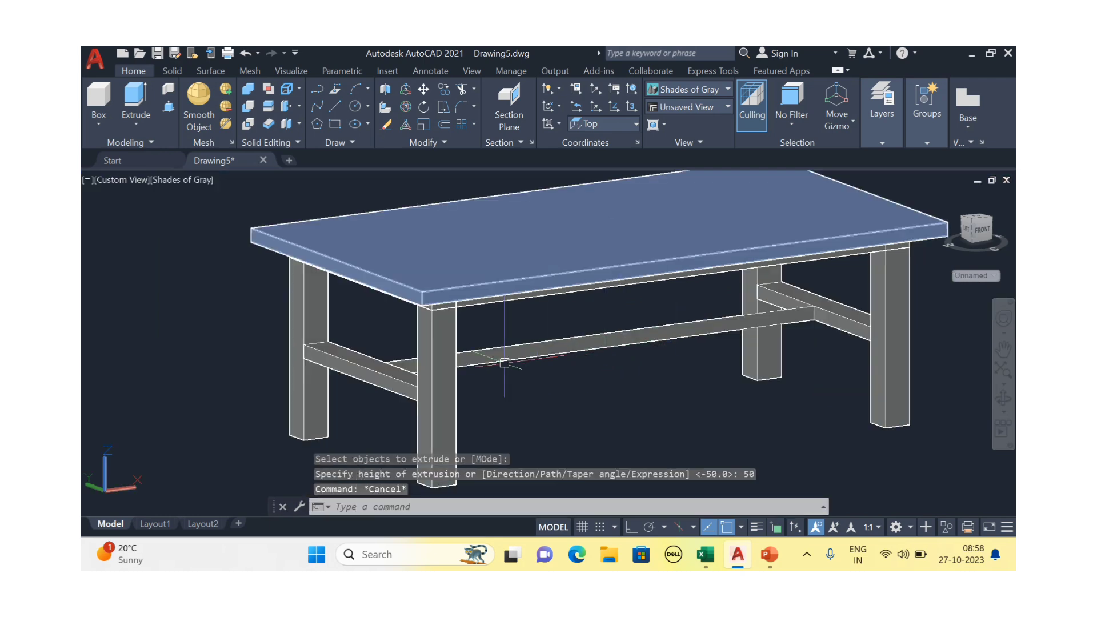
pyautogui.keyDown('shift'); pyautogui.moveTo(504, 362); pyautogui.dragTo(561, 356, button='middle'); pyautogui.keyUp('shift')
# Thicken the long centre rail surface by 100 into a solid beam
pyautogui.scroll(2, 561, 356)
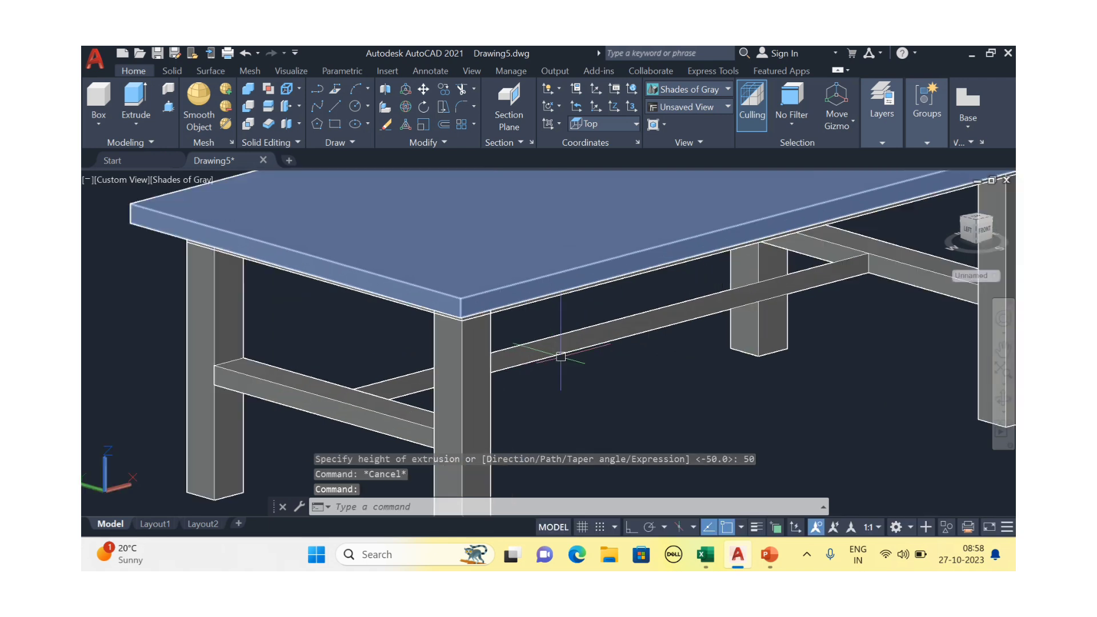
pyautogui.click(269, 124)
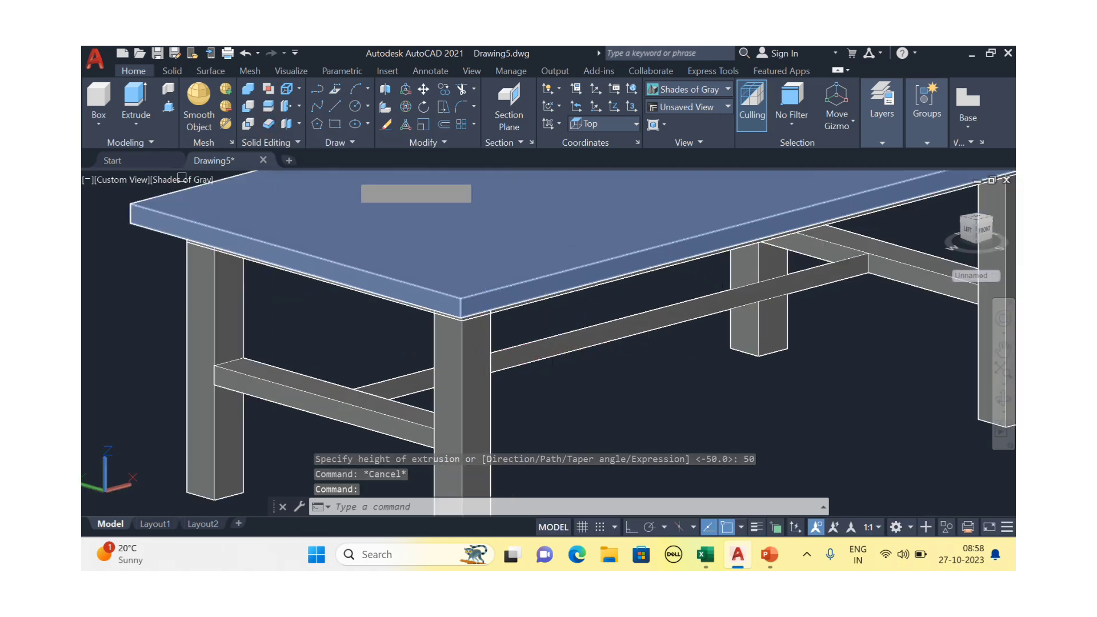
pyautogui.click(557, 340)
pyautogui.press('Escape')
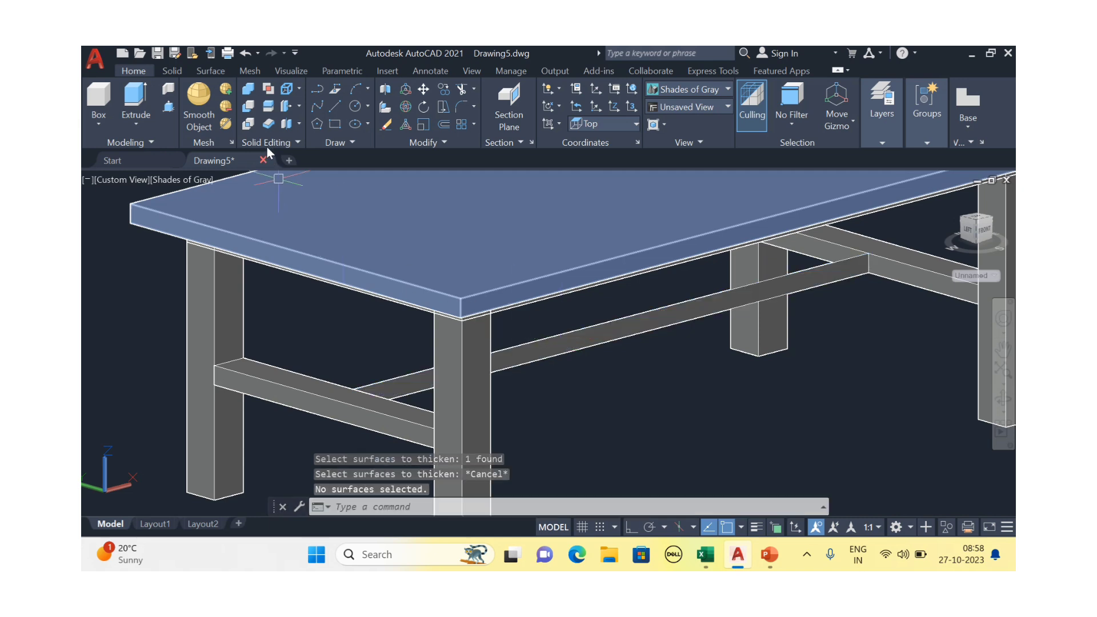
pyautogui.click(269, 126)
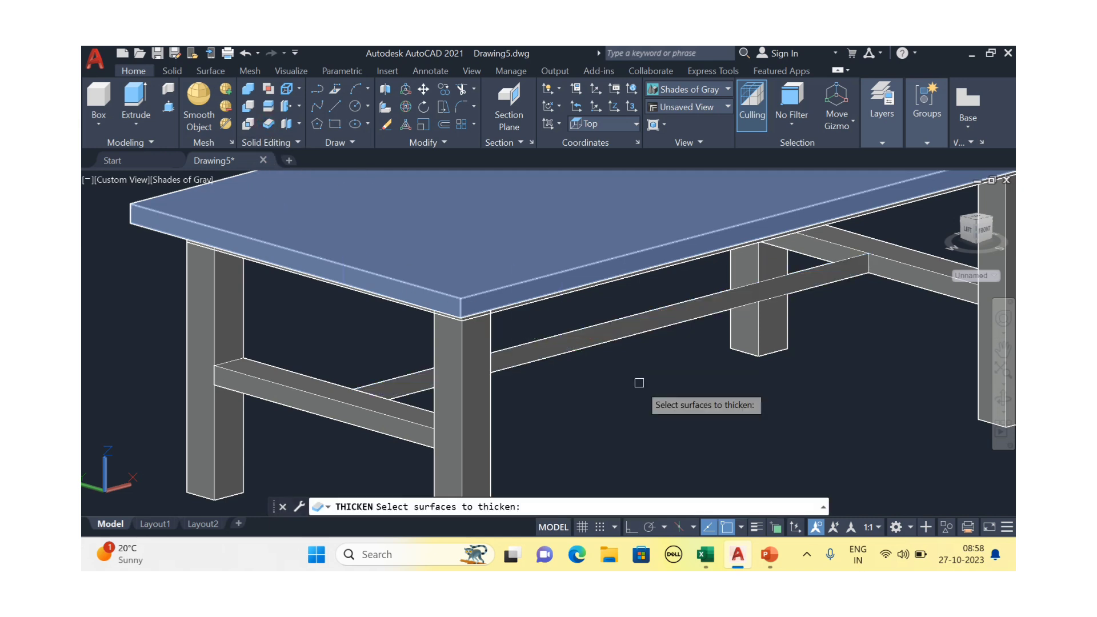
pyautogui.click(620, 332)
pyautogui.press('Return')
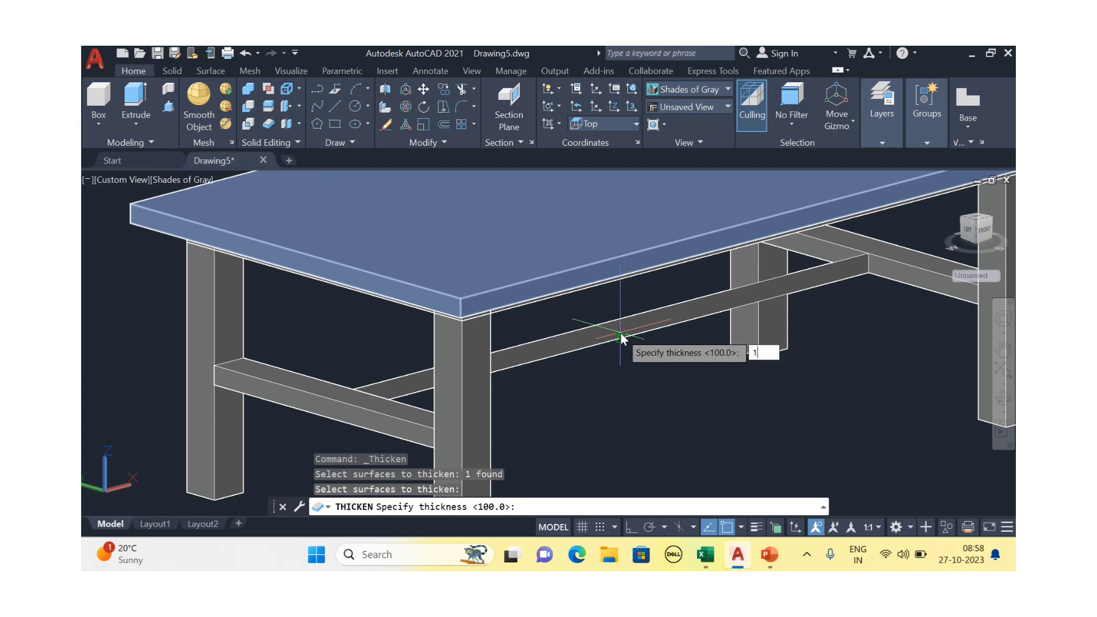
pyautogui.write('100')
pyautogui.press('Return')
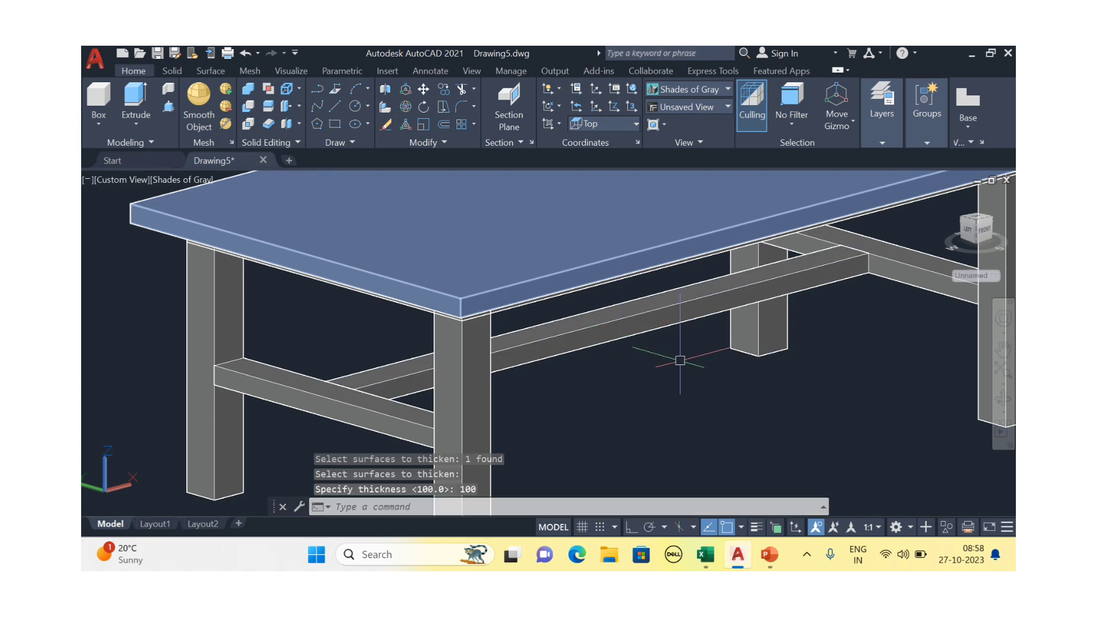
pyautogui.scroll(-2, 621, 350)
pyautogui.press('Escape')
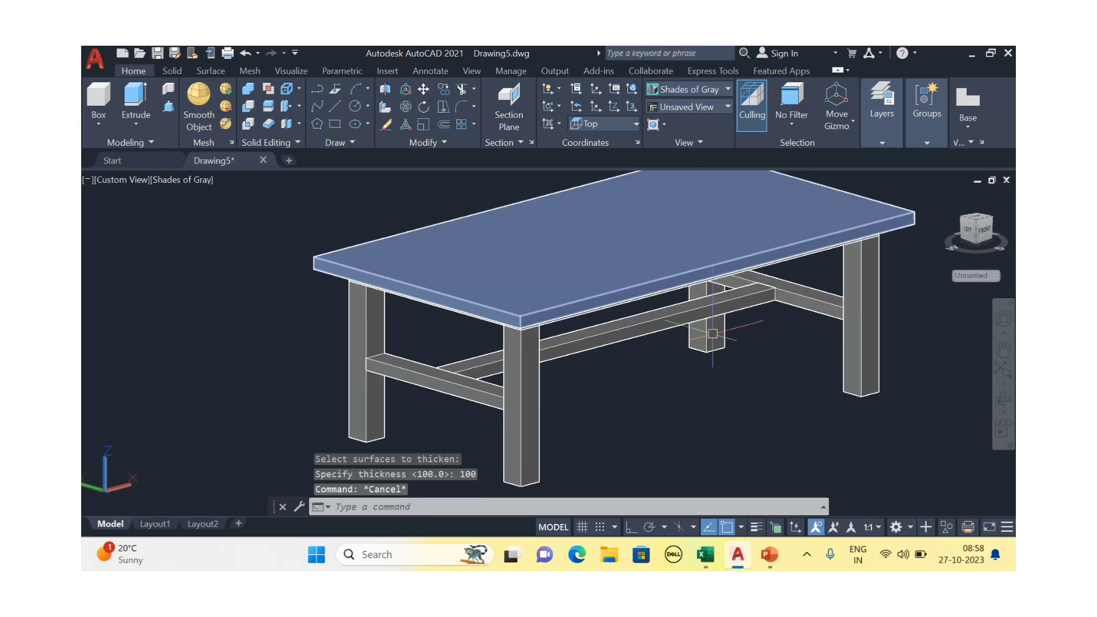
pyautogui.click(665, 329)
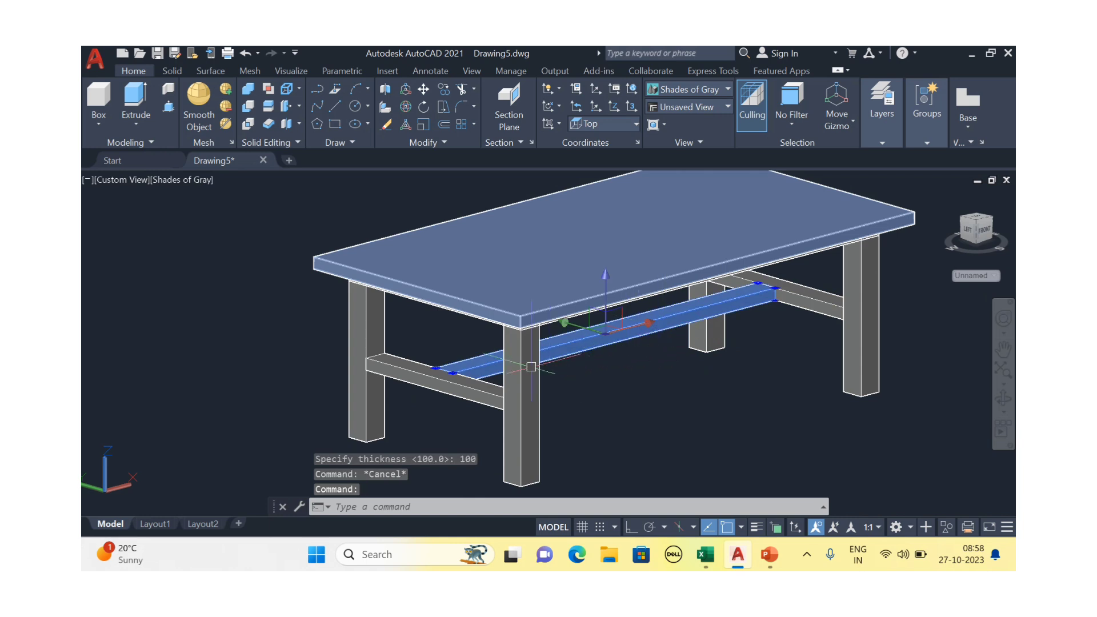
pyautogui.scroll(2, 531, 367)
pyautogui.write('m')
pyautogui.press('Return')
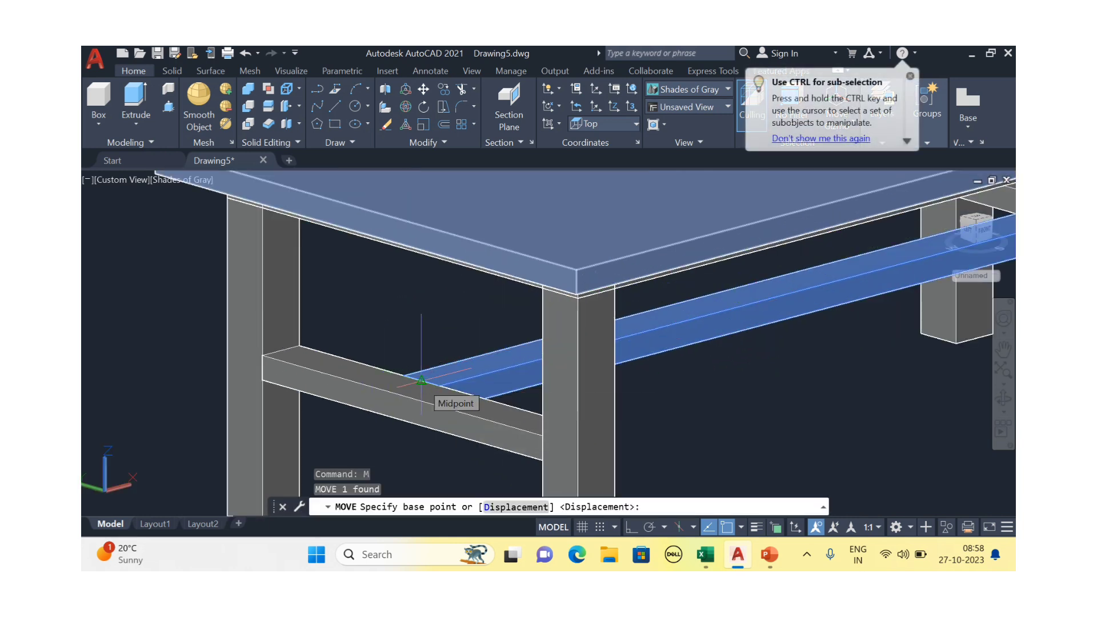
pyautogui.press('Escape')
pyautogui.scroll(-3, 421, 380)
pyautogui.keyDown('shift'); pyautogui.moveTo(571, 394); pyautogui.dragTo(622, 401, button='middle'); pyautogui.keyUp('shift')
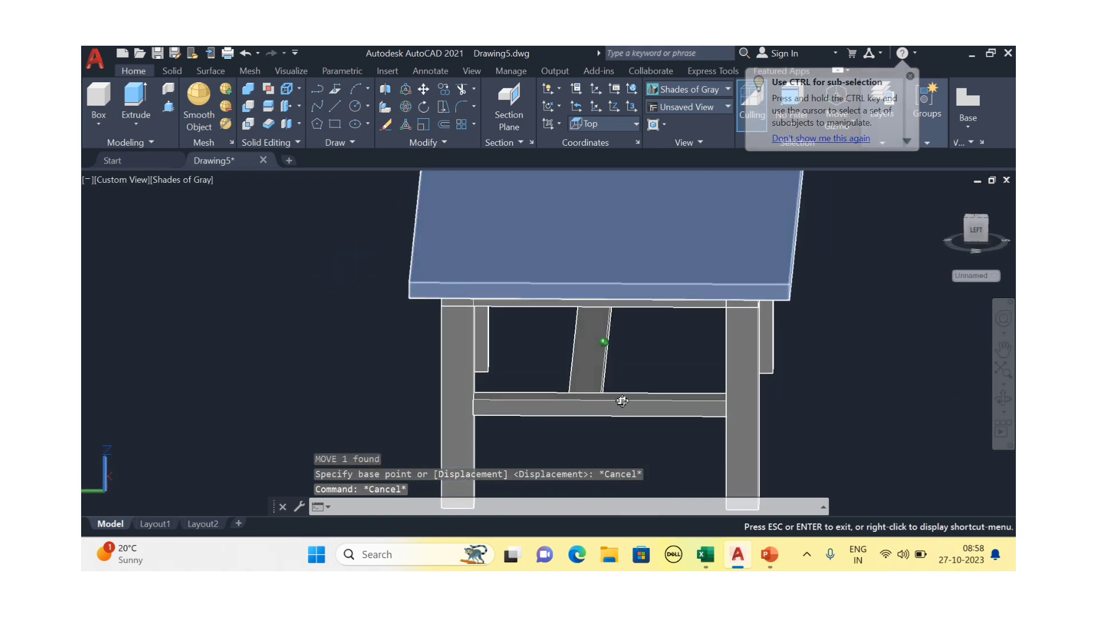
pyautogui.scroll(2, 620, 395)
pyautogui.click(607, 364)
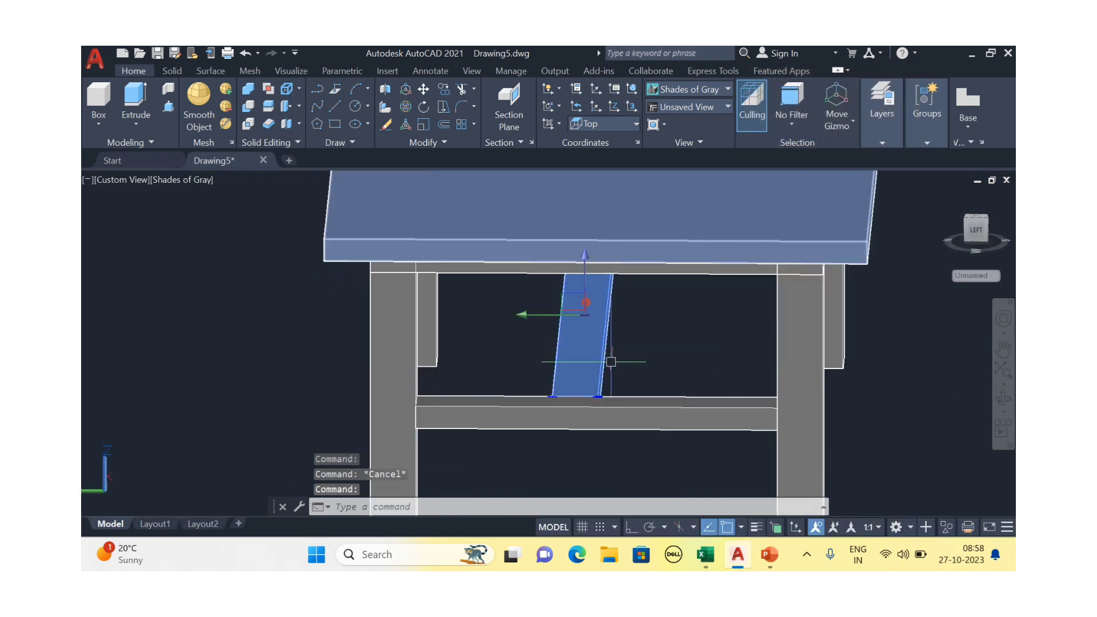
pyautogui.write('m')
pyautogui.press('Return')
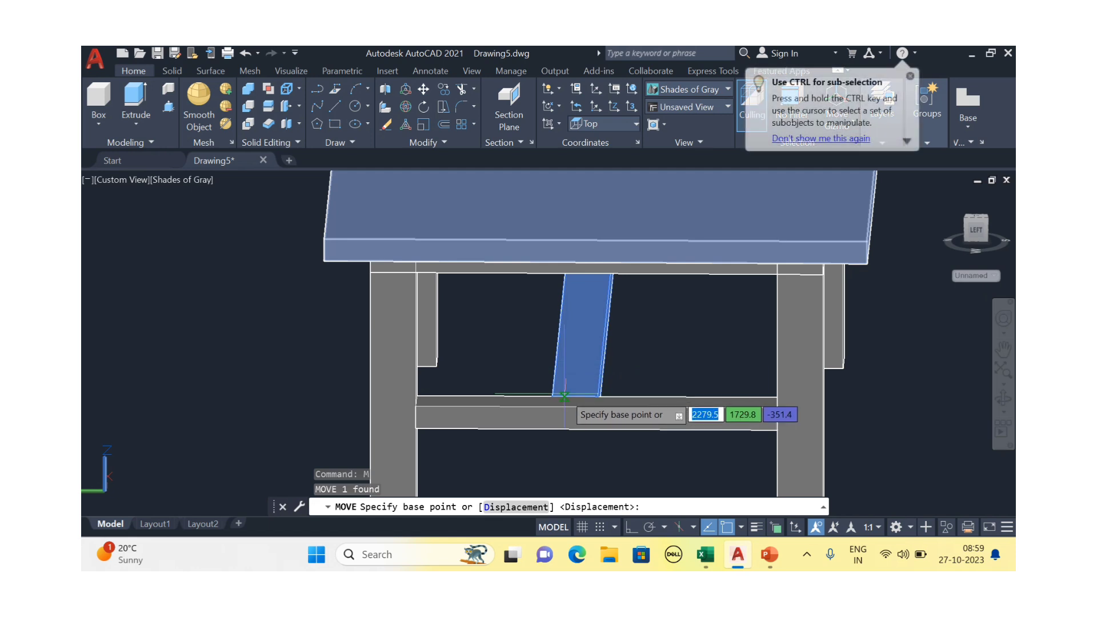
pyautogui.click(564, 396)
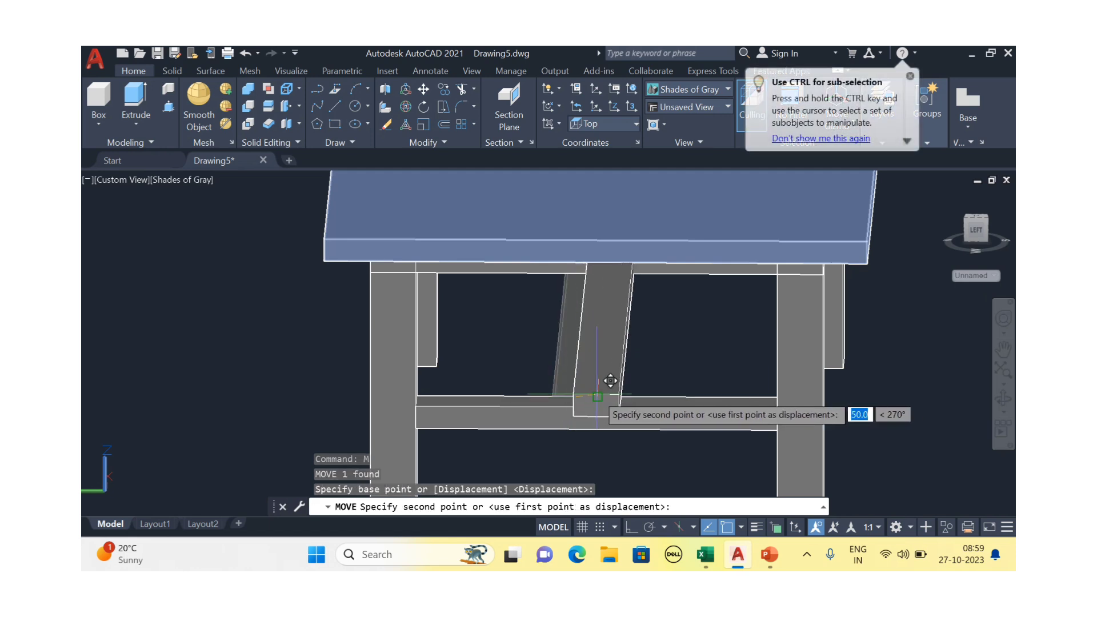
pyautogui.press('Escape')
pyautogui.scroll(-4, 622, 429)
pyautogui.keyDown('shift'); pyautogui.moveTo(769, 420); pyautogui.dragTo(563, 363, button='middle'); pyautogui.keyUp('shift')
pyautogui.press('Escape')
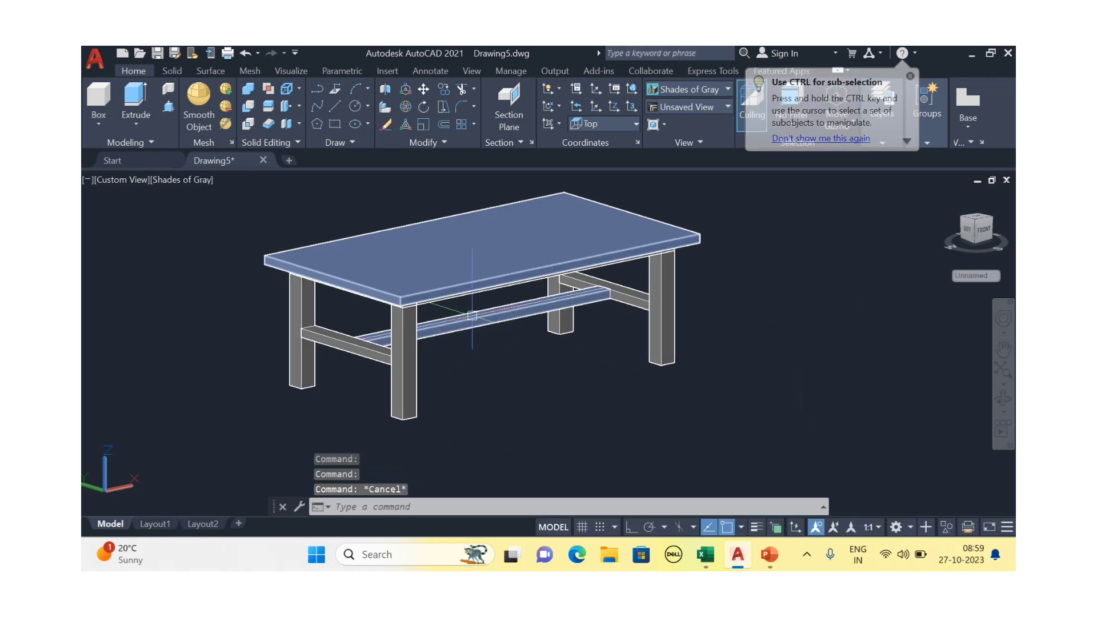
pyautogui.moveTo(503, 315); pyautogui.dragTo(487, 340, button='middle')
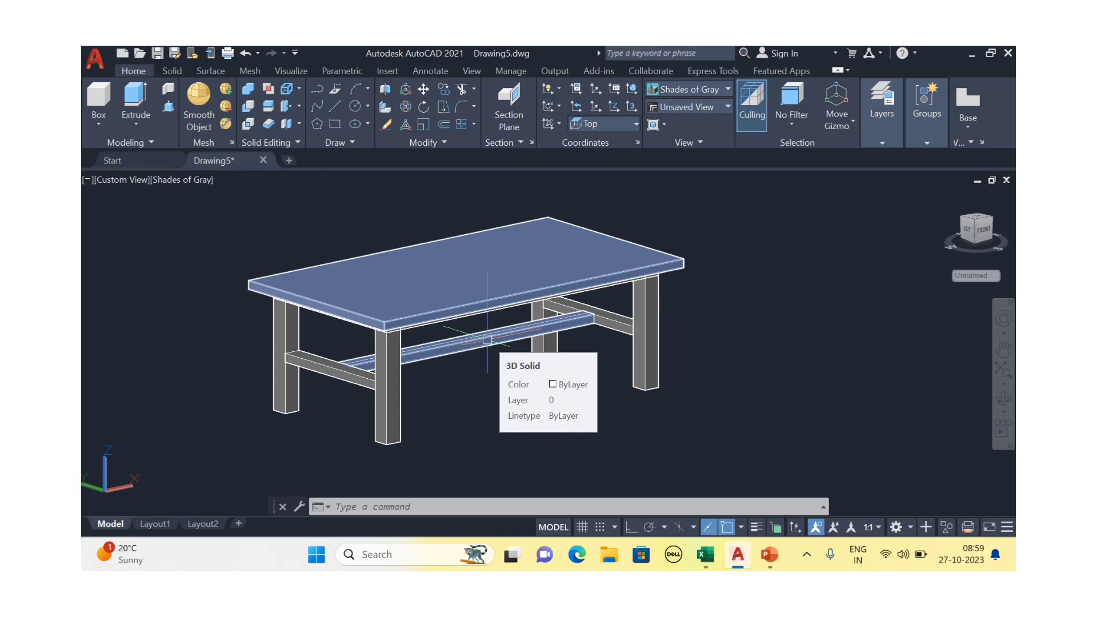
# Pan and orbit to an elevated isometric view of the table, then bring up the Visualize tools
pyautogui.press('Escape')
pyautogui.press('Escape')
pyautogui.moveTo(773, 301); pyautogui.dragTo(713, 271, button='middle')
pyautogui.scroll(-2, 709, 303)
pyautogui.scroll(3, 713, 271)
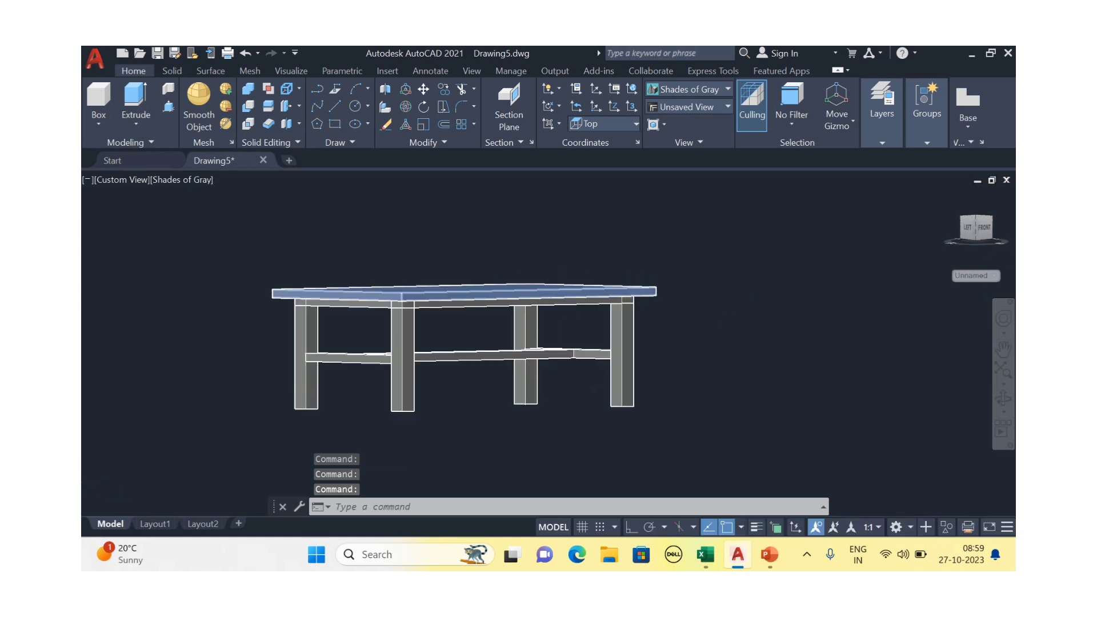
pyautogui.scroll(-3, 693, 311)
pyautogui.keyDown('shift'); pyautogui.moveTo(693, 311); pyautogui.dragTo(703, 287, button='middle'); pyautogui.keyUp('shift')
pyautogui.scroll(3, 699, 337)
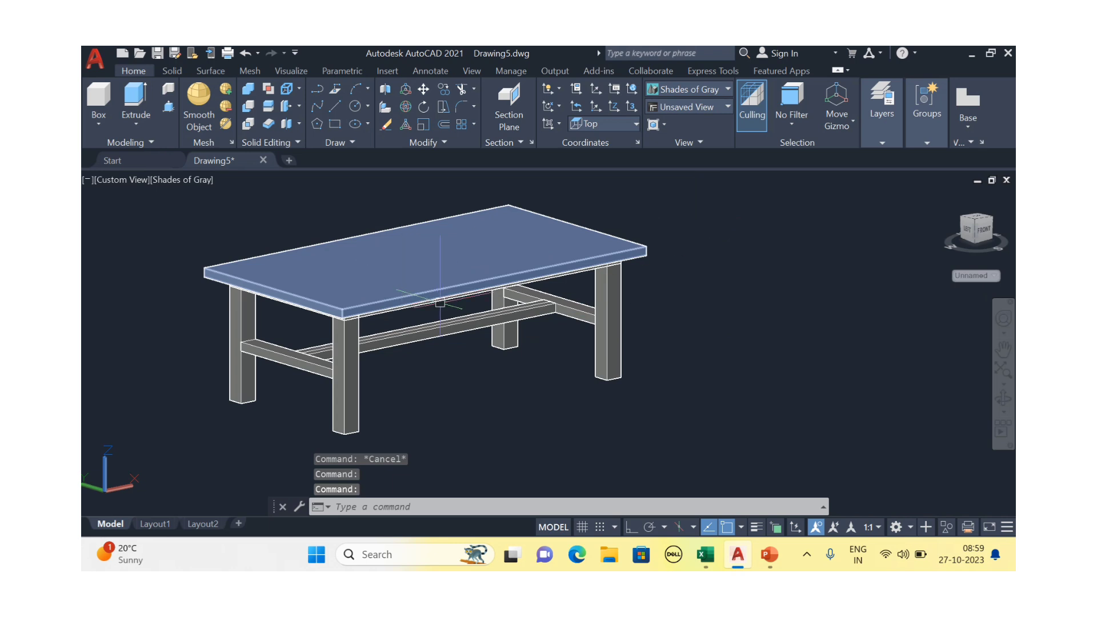
pyautogui.click(290, 72)
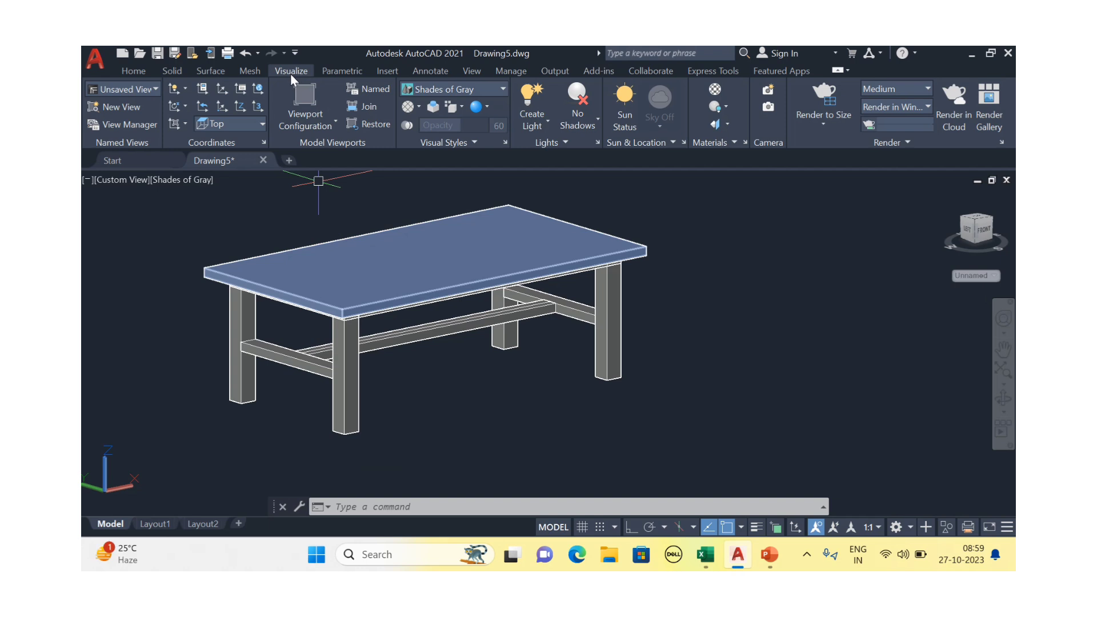
# Open the Materials Browser and look through the Autodesk Library category list
pyautogui.click(715, 90)
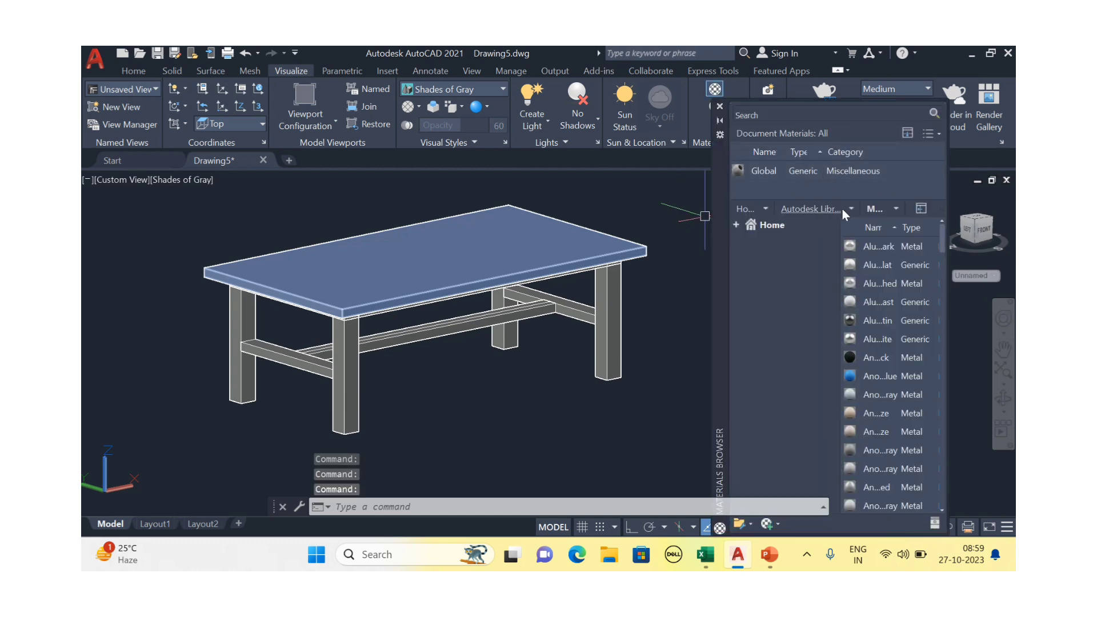
pyautogui.click(851, 208)
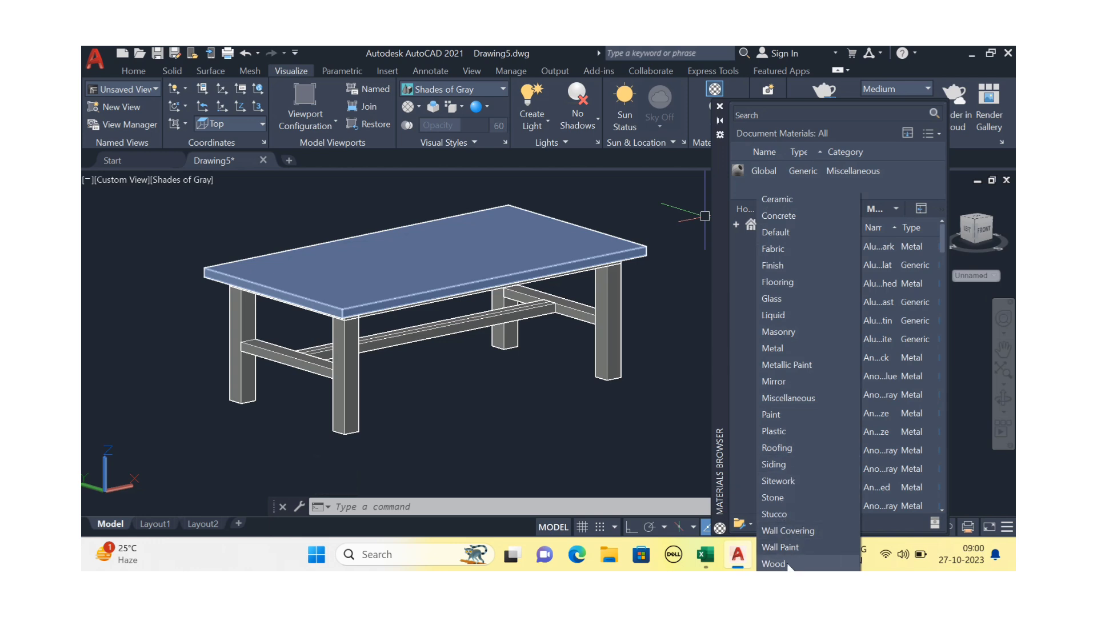
pyautogui.click(848, 232)
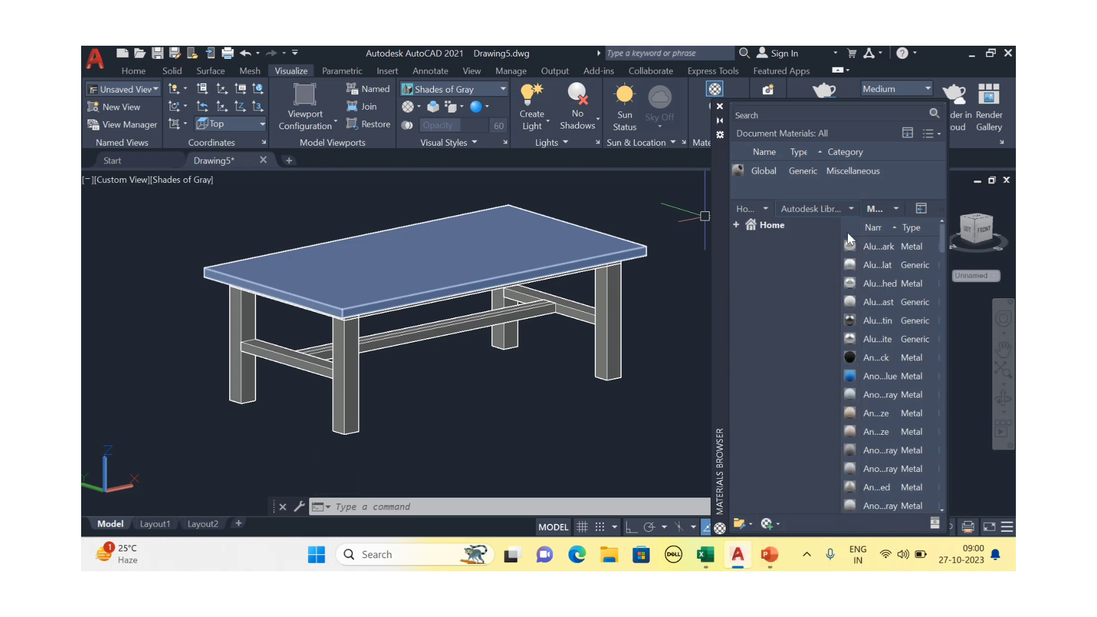
# Duplicate the Global material as 'Wood' and open it in the Materials Editor
pyautogui.rightClick(764, 172)
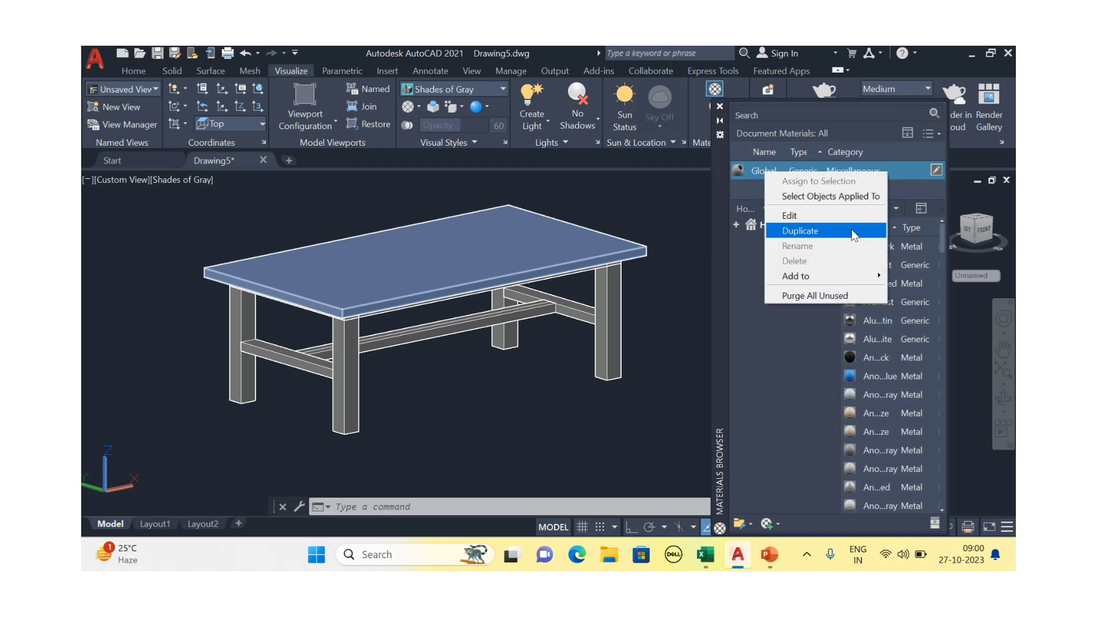
pyautogui.click(819, 236)
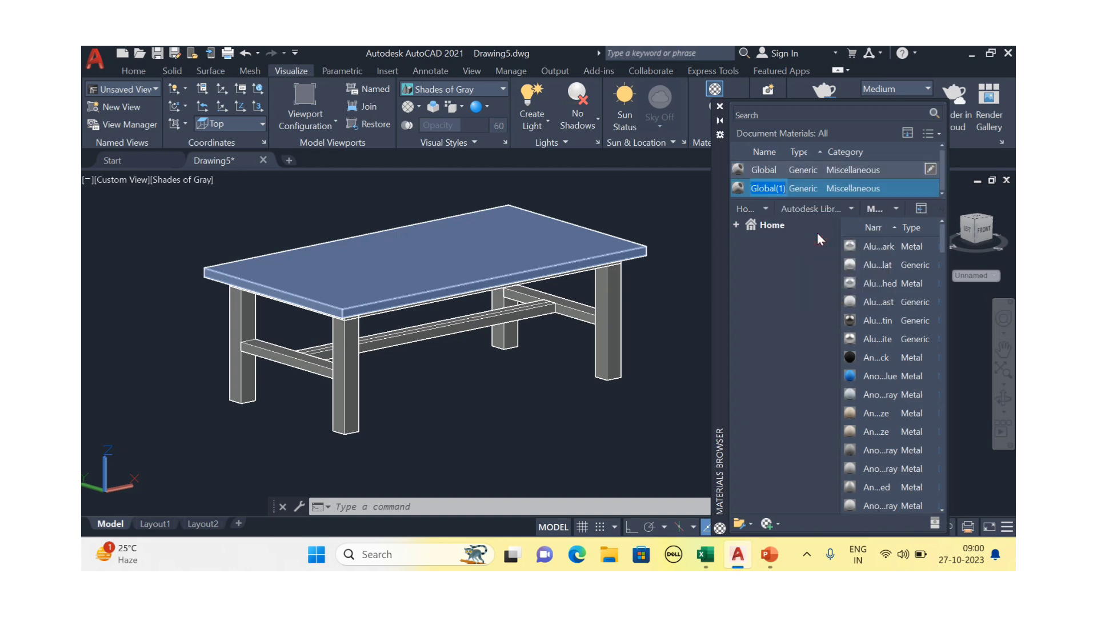
pyautogui.write('Wood')
pyautogui.click(769, 187)
pyautogui.doubleClick(769, 187)
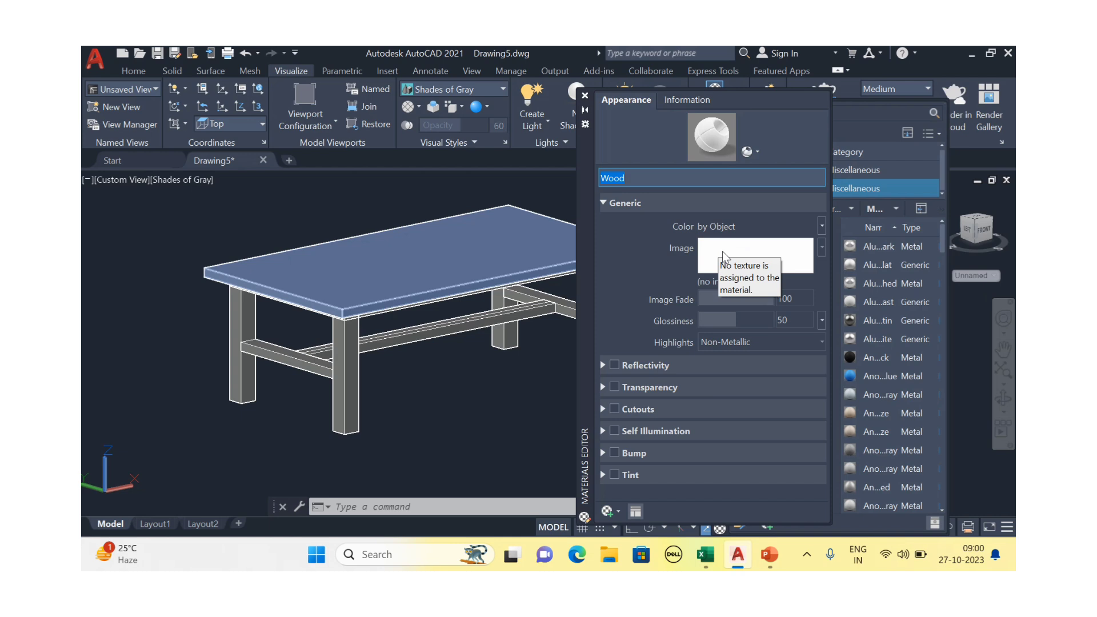
# Load 'Table top texture' from the Desktop as the Wood image, then close the editor
pyautogui.click(722, 251)
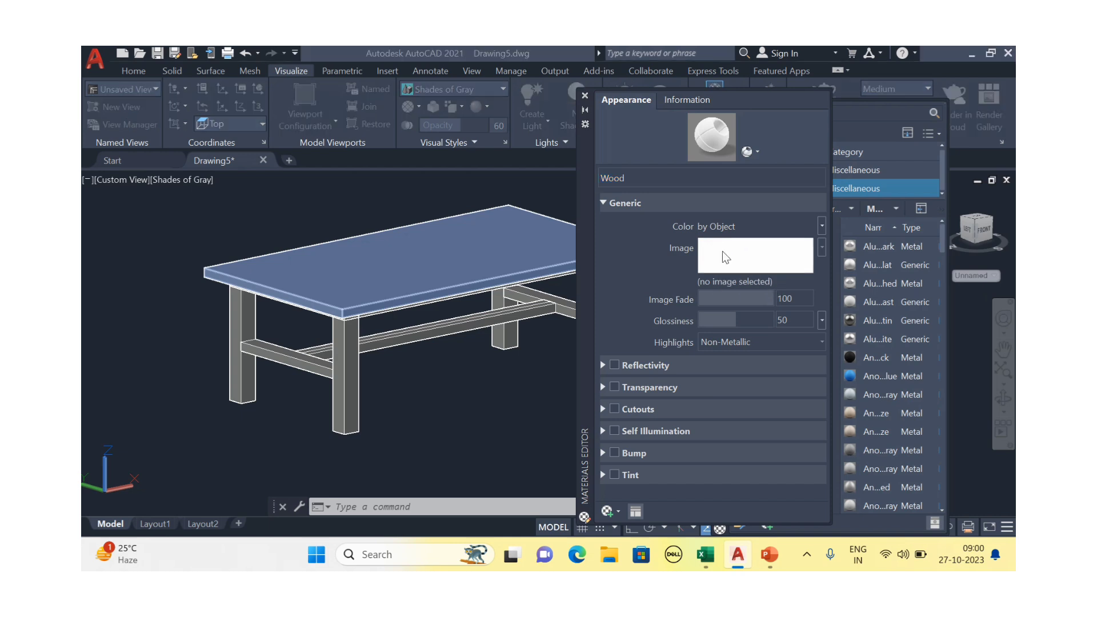
pyautogui.click(366, 248)
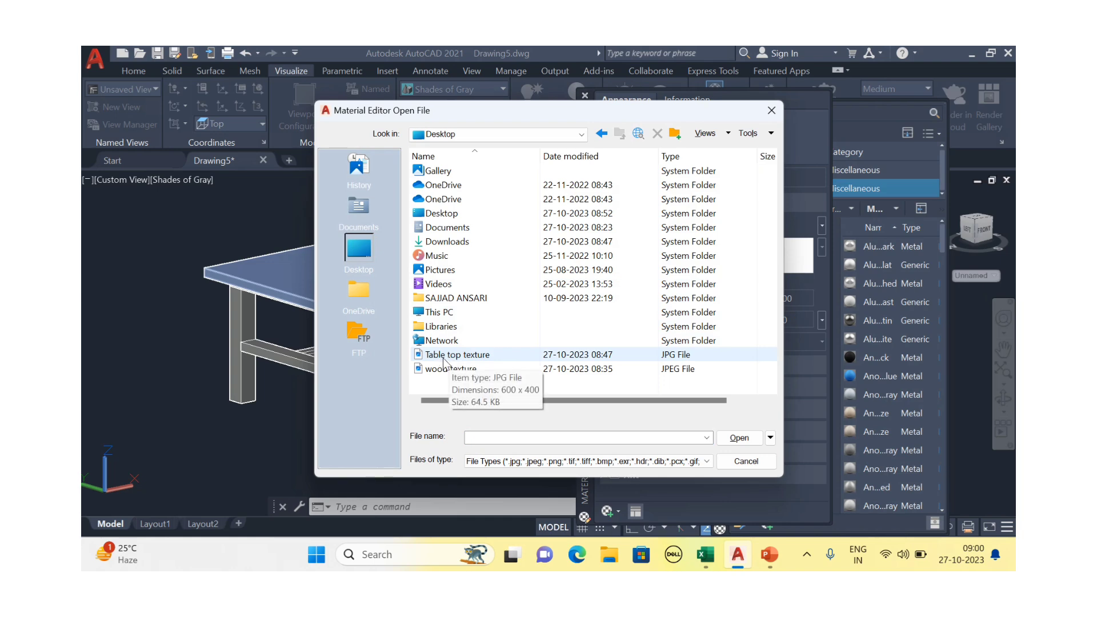
pyautogui.click(444, 359)
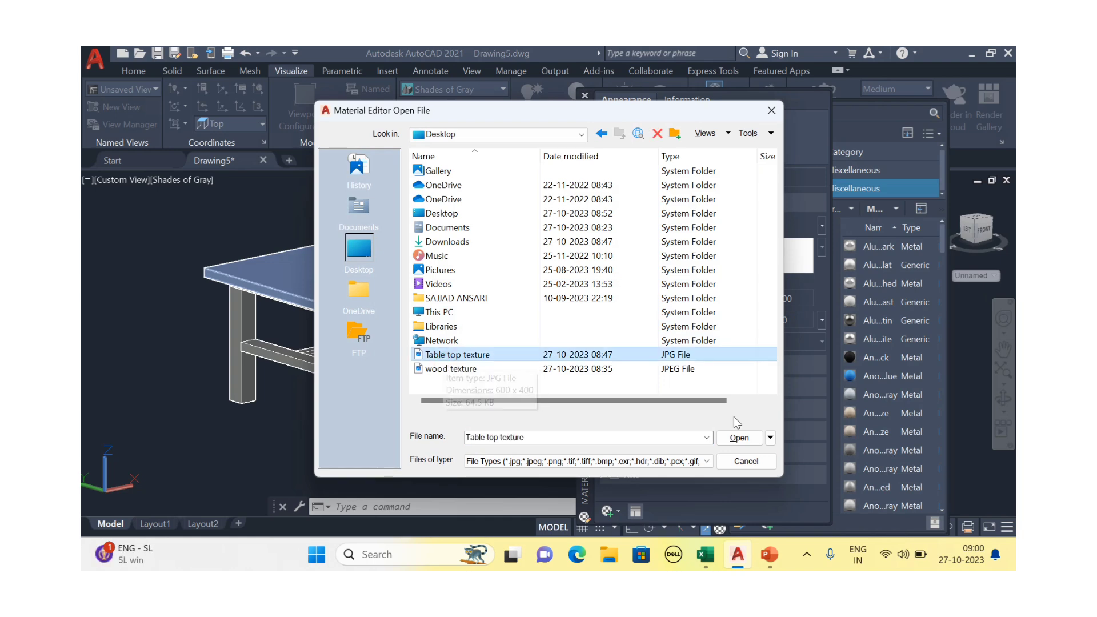
pyautogui.click(737, 437)
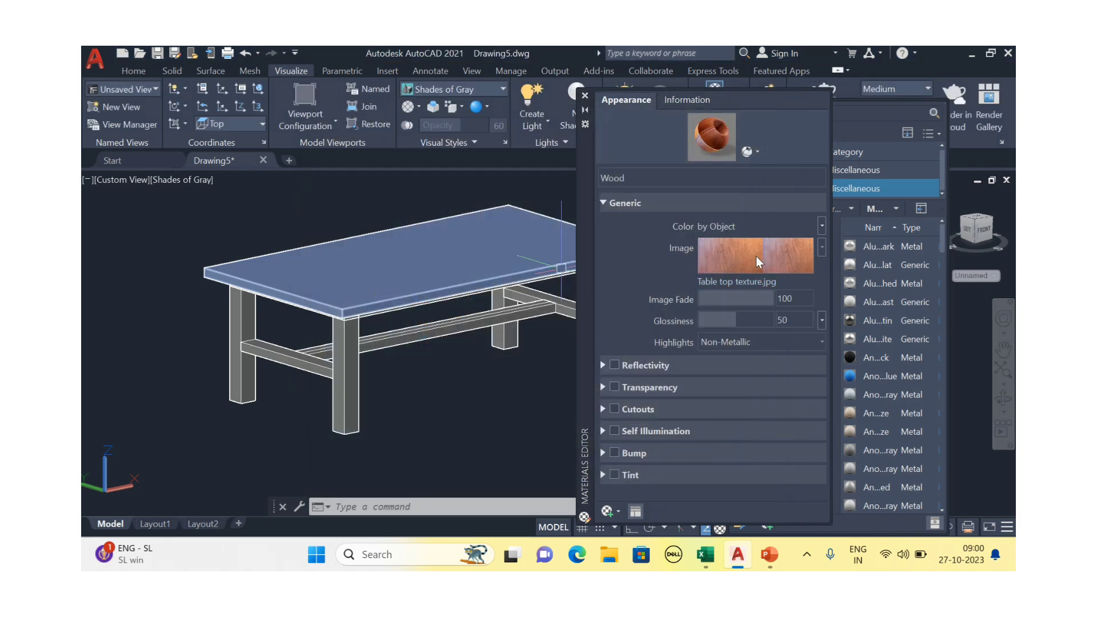
pyautogui.click(585, 96)
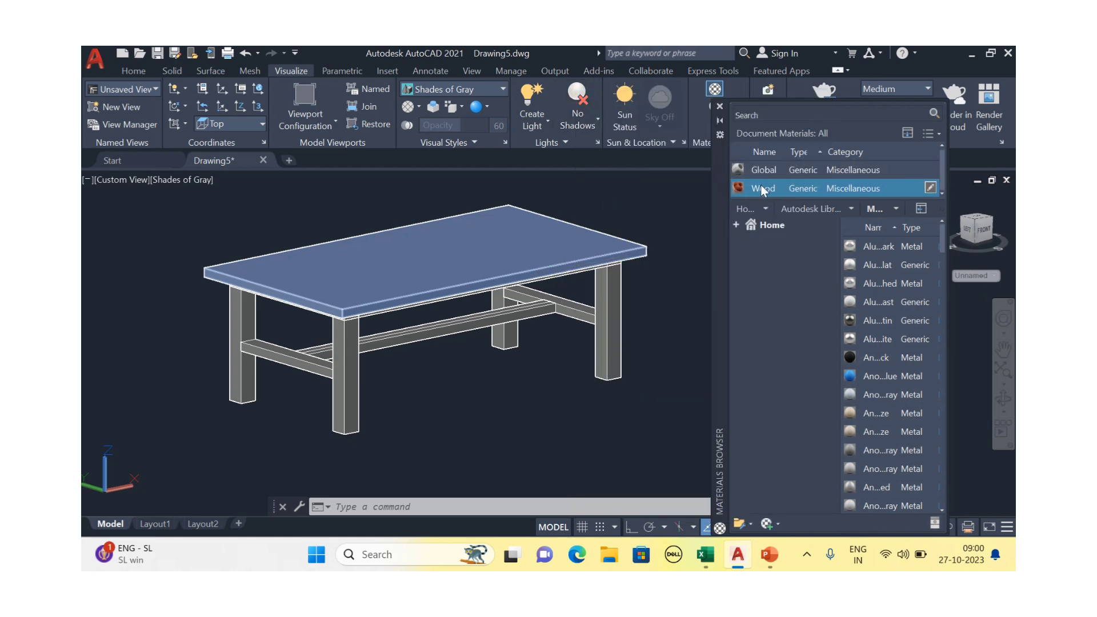
# Drag the Wood material onto the tabletop
pyautogui.moveTo(757, 185); pyautogui.dragTo(623, 221)
pyautogui.moveTo(574, 246); pyautogui.dragTo(573, 246)
pyautogui.scroll(3, 575, 246)
pyautogui.scroll(-5, 584, 271)
pyautogui.moveTo(617, 285); pyautogui.dragTo(578, 293, button='middle')
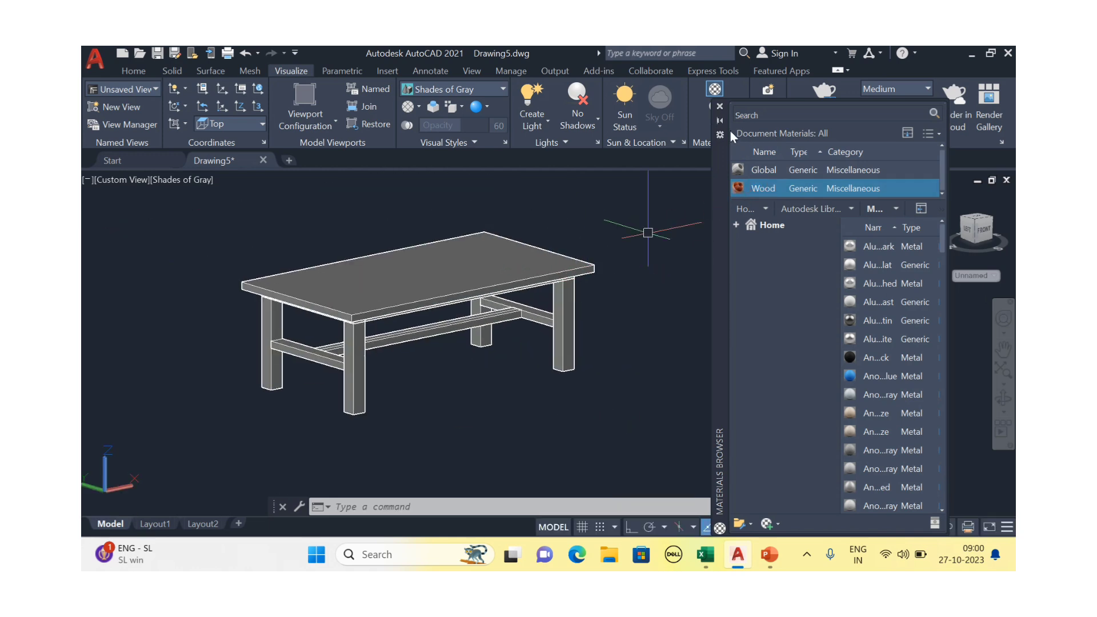
# Switch the viewport to the Realistic visual style and reopen the Wood material for editing
pyautogui.click(186, 180)
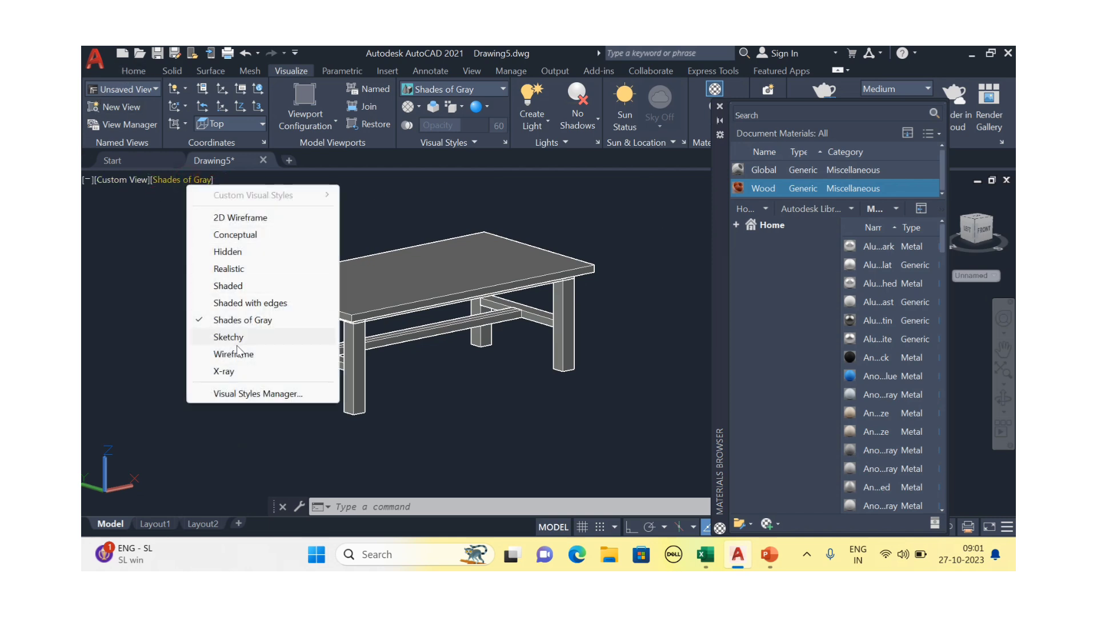
pyautogui.click(241, 270)
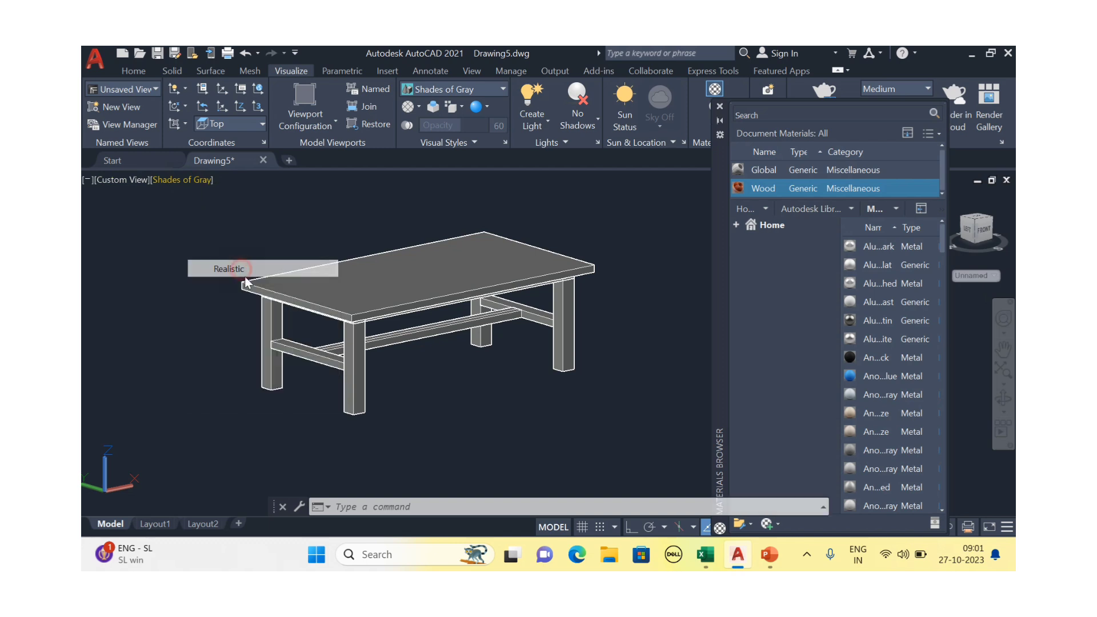
pyautogui.press('Escape')
pyautogui.scroll(4, 477, 286)
pyautogui.keyDown('shift'); pyautogui.moveTo(489, 271); pyautogui.dragTo(494, 316, button='middle'); pyautogui.keyUp('shift')
pyautogui.scroll(-3, 516, 328)
pyautogui.moveTo(563, 351); pyautogui.dragTo(573, 306, button='middle')
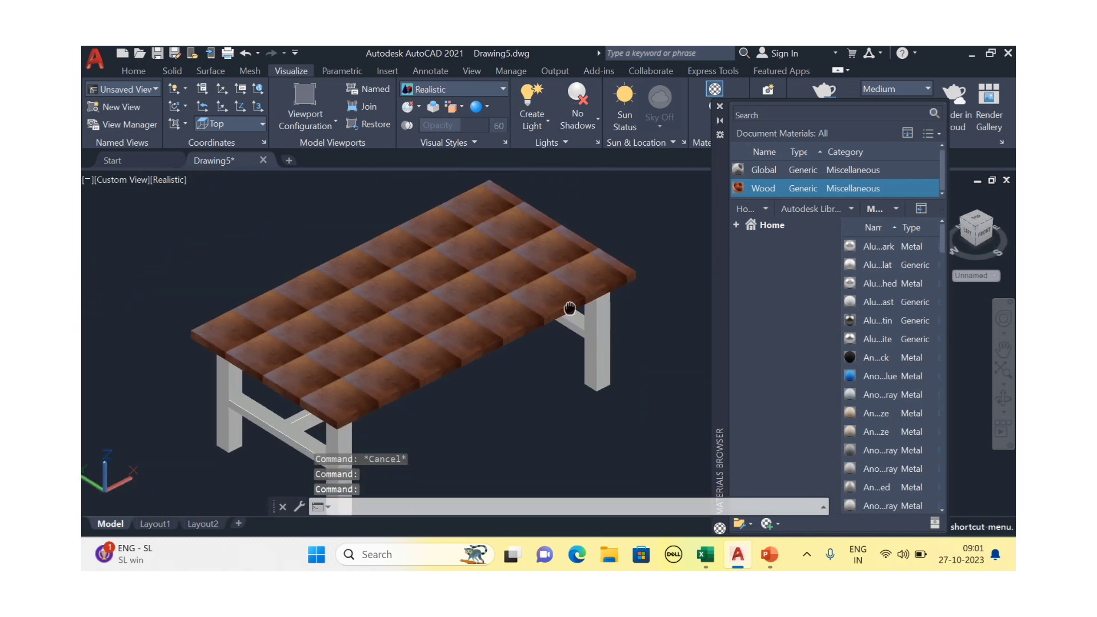
pyautogui.doubleClick(810, 189)
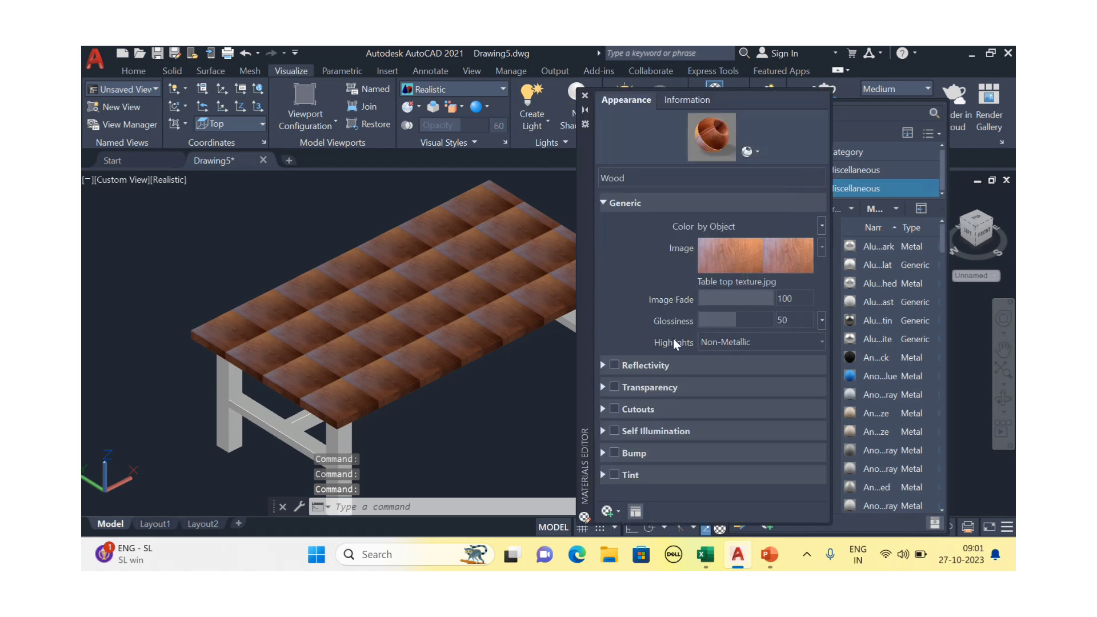
# Open the wood image's texture settings and try widths of 500, 1000 and 1200
pyautogui.click(731, 249)
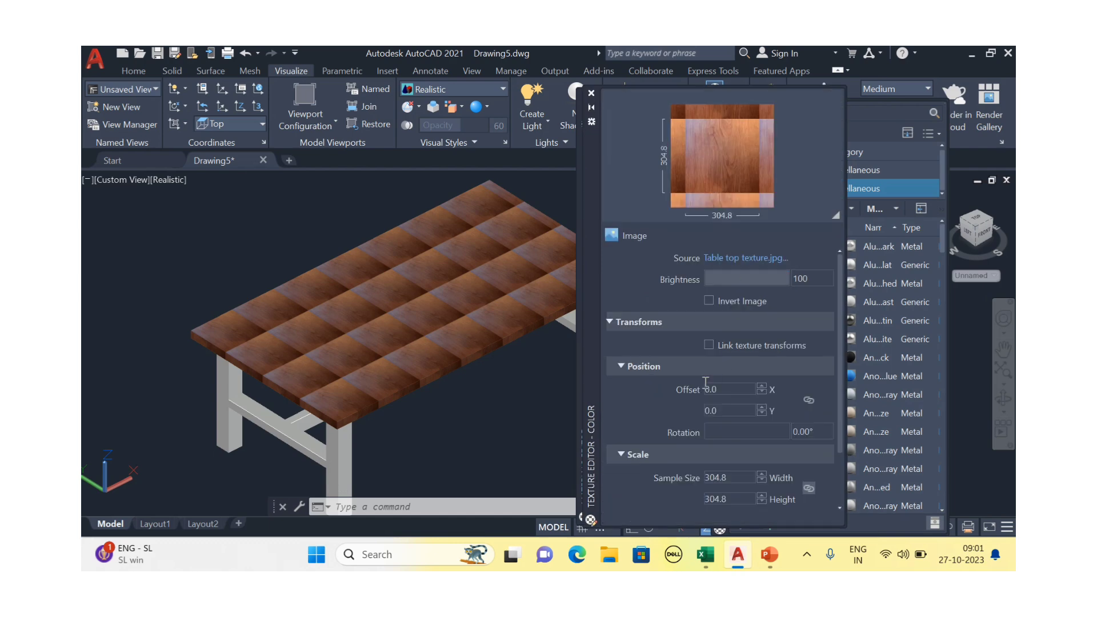
pyautogui.scroll(-2, 649, 424)
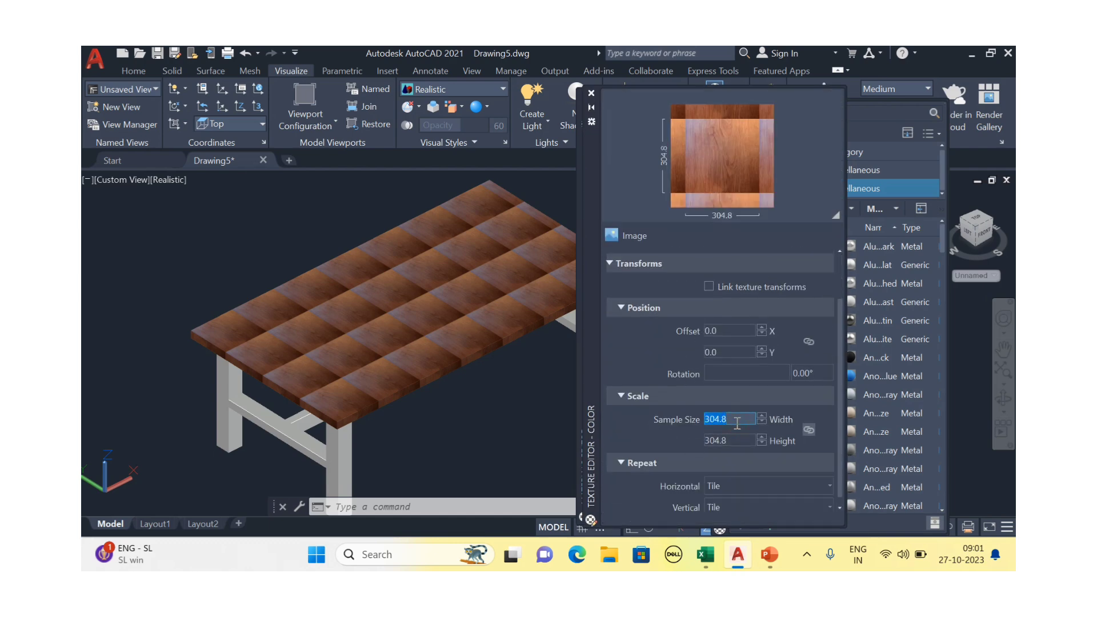
pyautogui.write('500')
pyautogui.press('Return')
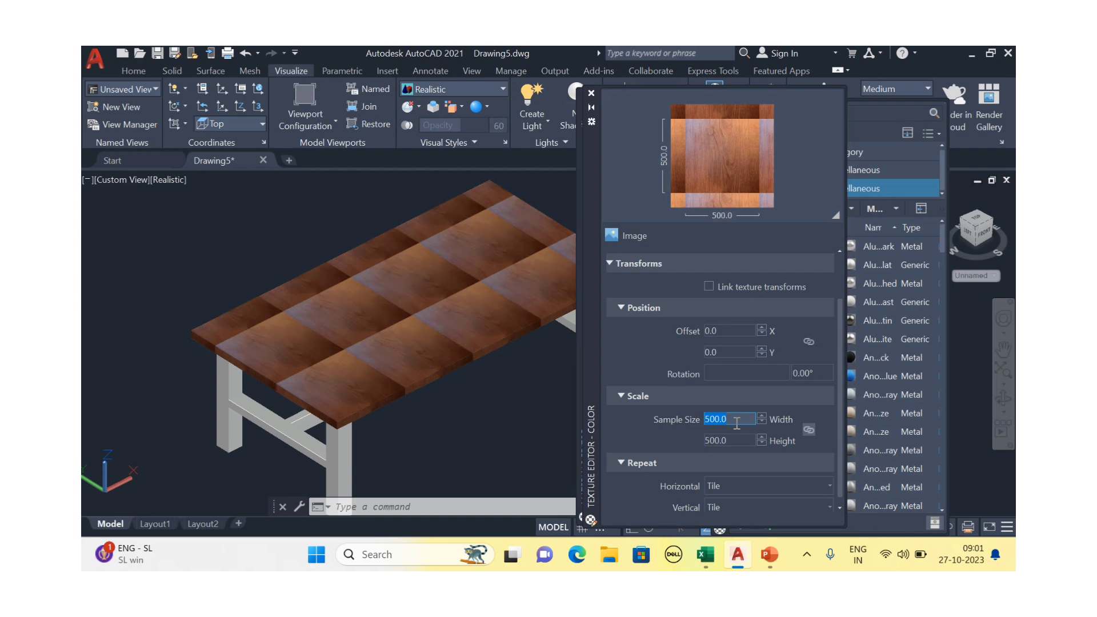
pyautogui.write('1000')
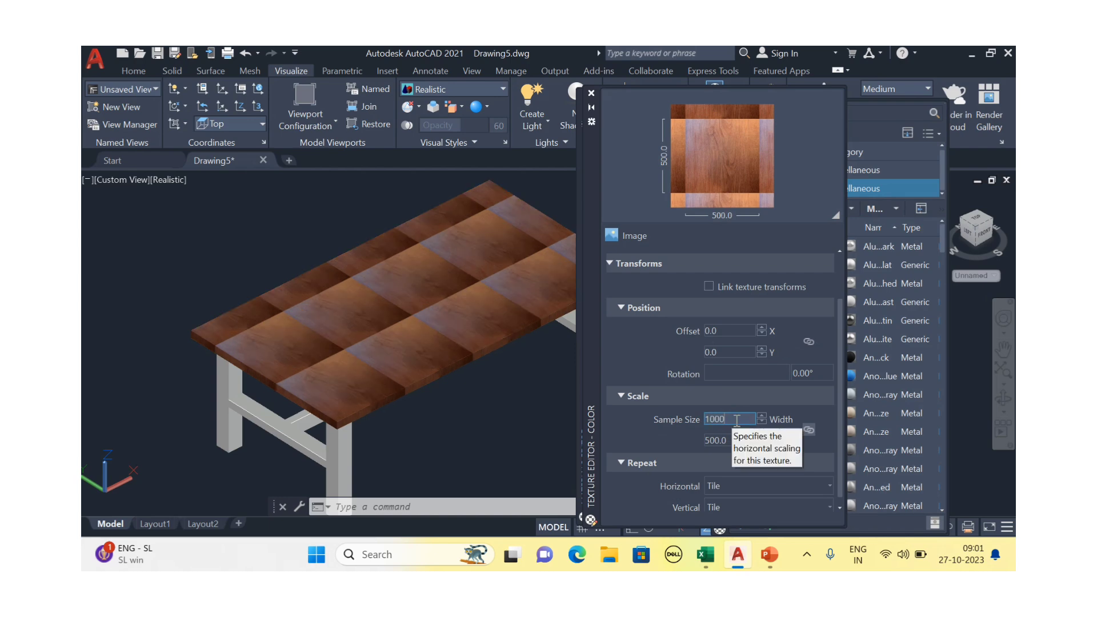
pyautogui.press('Return')
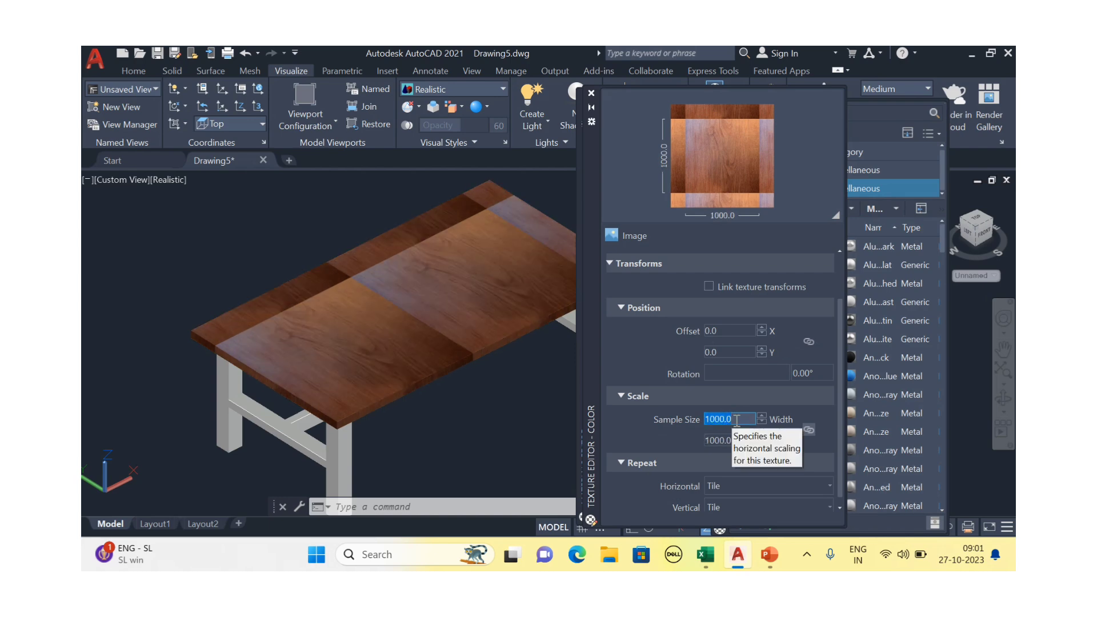
pyautogui.write('1200')
pyautogui.press('Return')
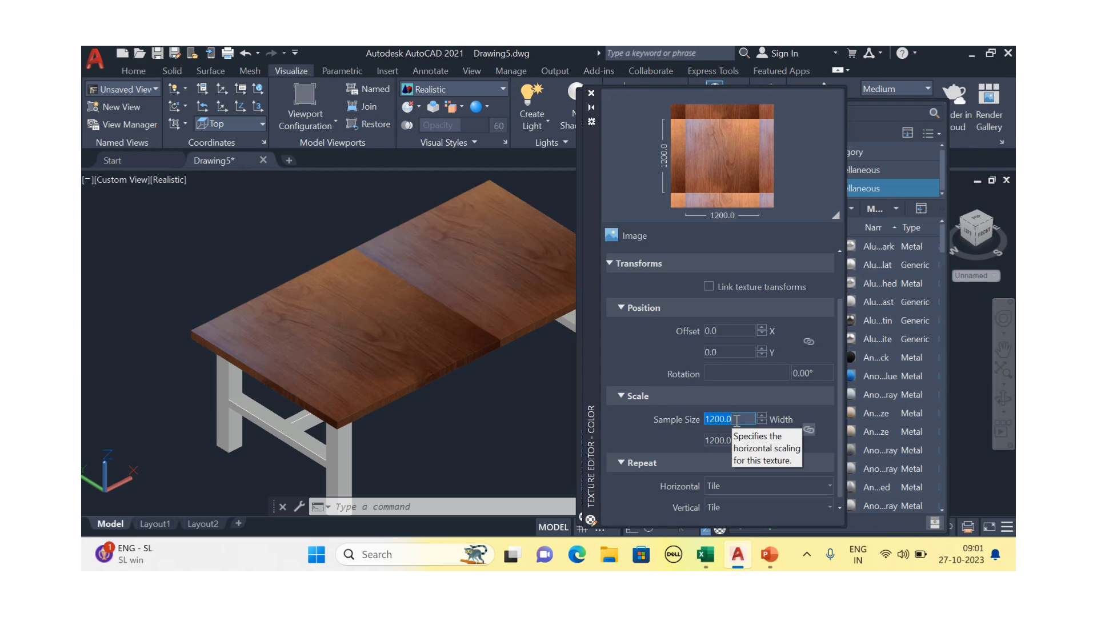
pyautogui.click(792, 423)
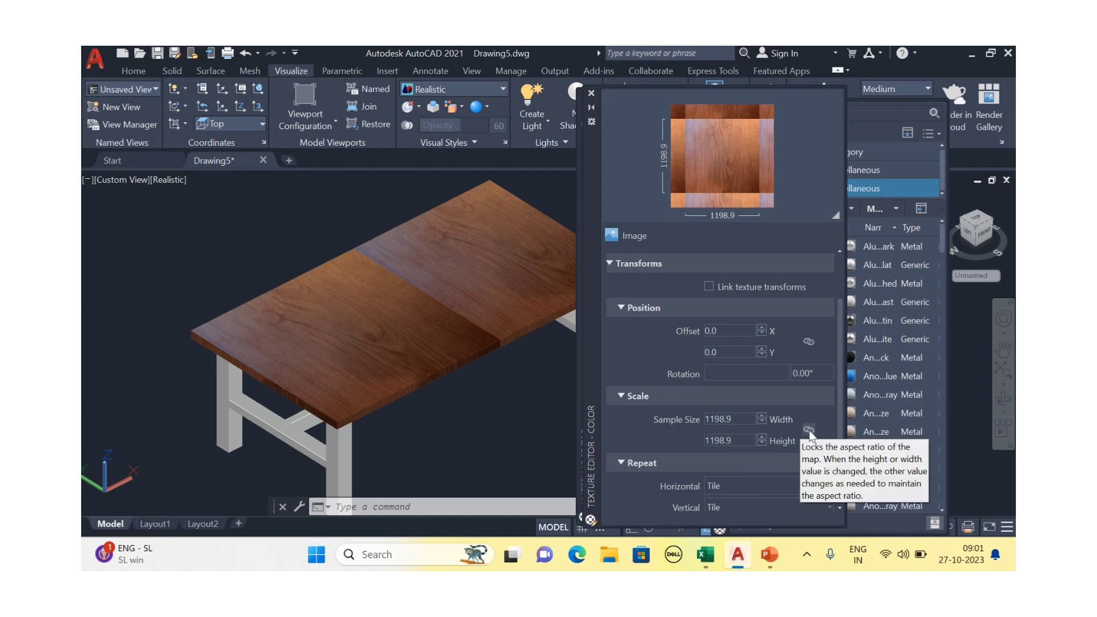
# Unlock the width-height link and raise the texture width to 2200
pyautogui.click(737, 422)
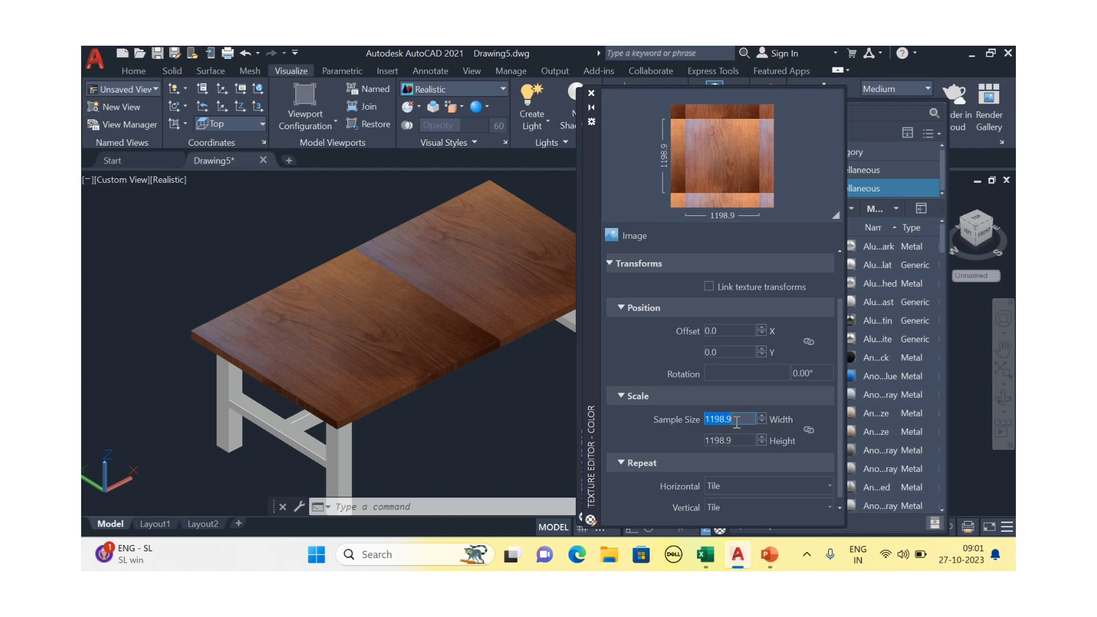
pyautogui.write('1200')
pyautogui.press('Return')
pyautogui.click(745, 440)
pyautogui.write('1500')
pyautogui.press('Return')
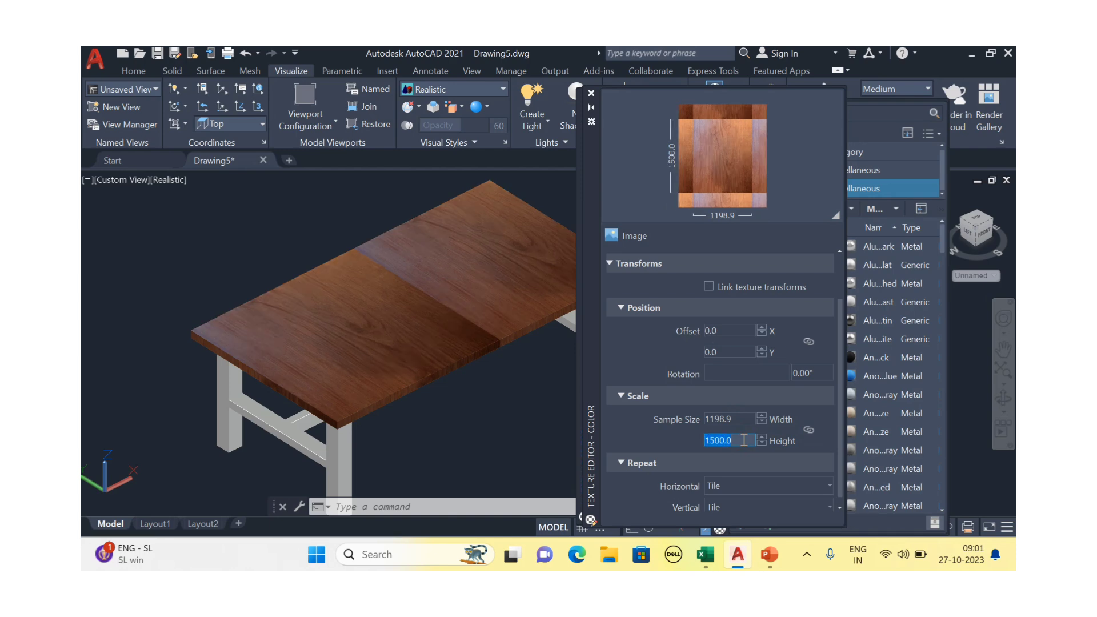
pyautogui.click(748, 418)
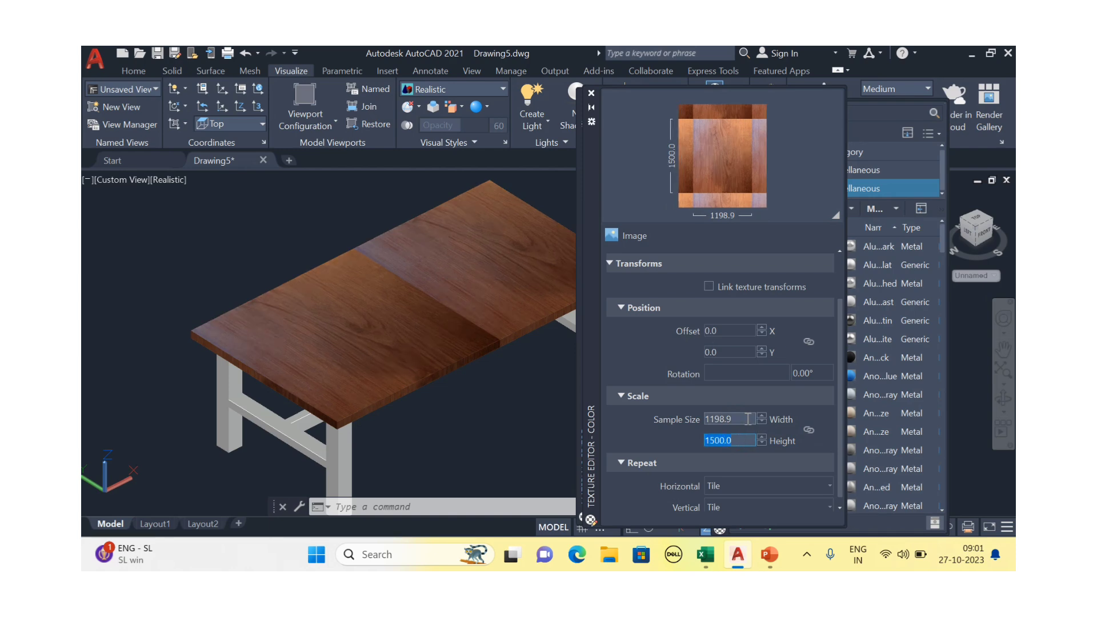
pyautogui.write('1500')
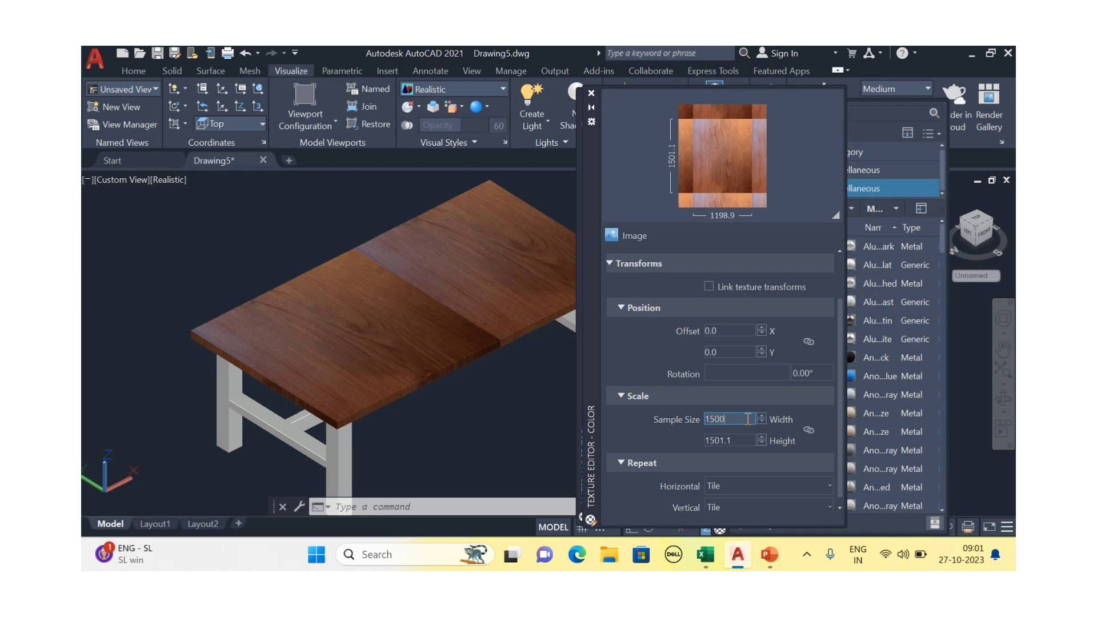
pyautogui.press('Return')
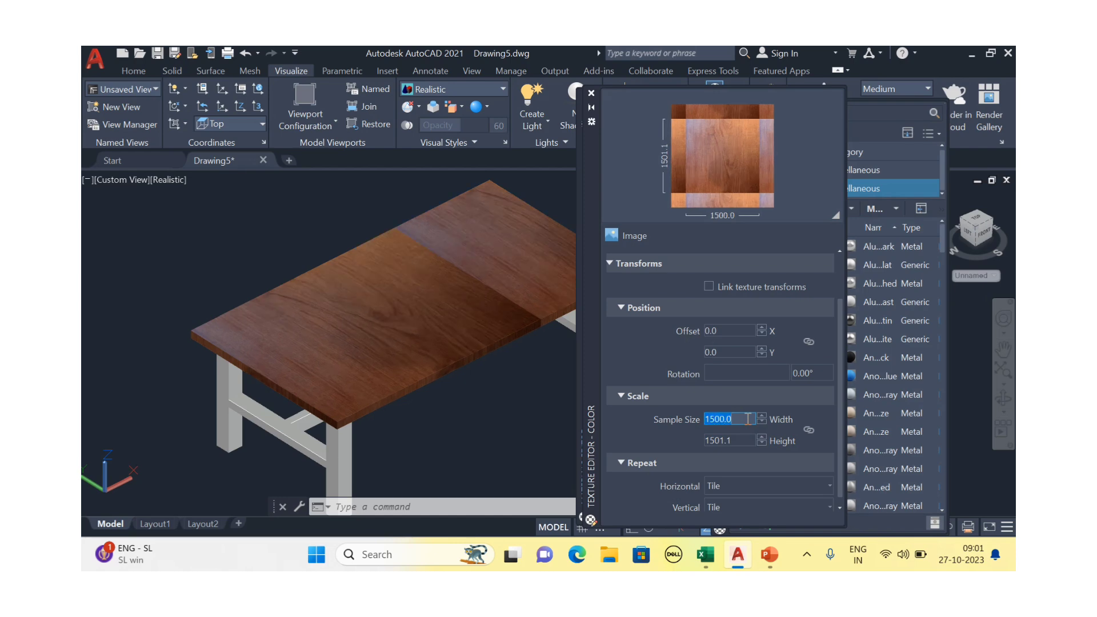
pyautogui.write('2000')
pyautogui.press('Return')
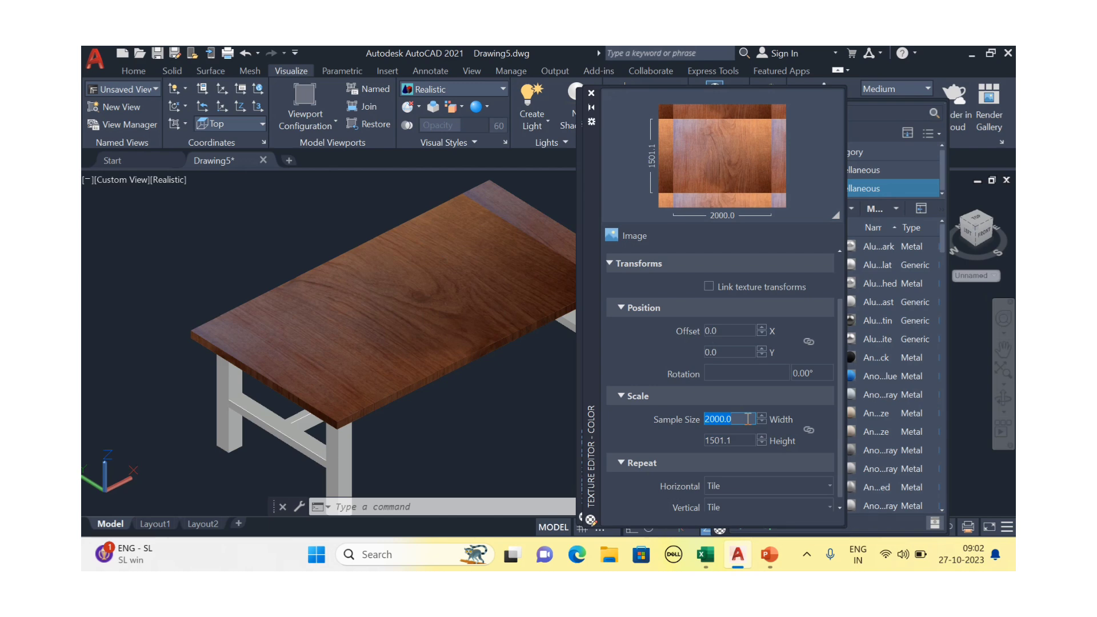
pyautogui.write('2200')
pyautogui.press('Return')
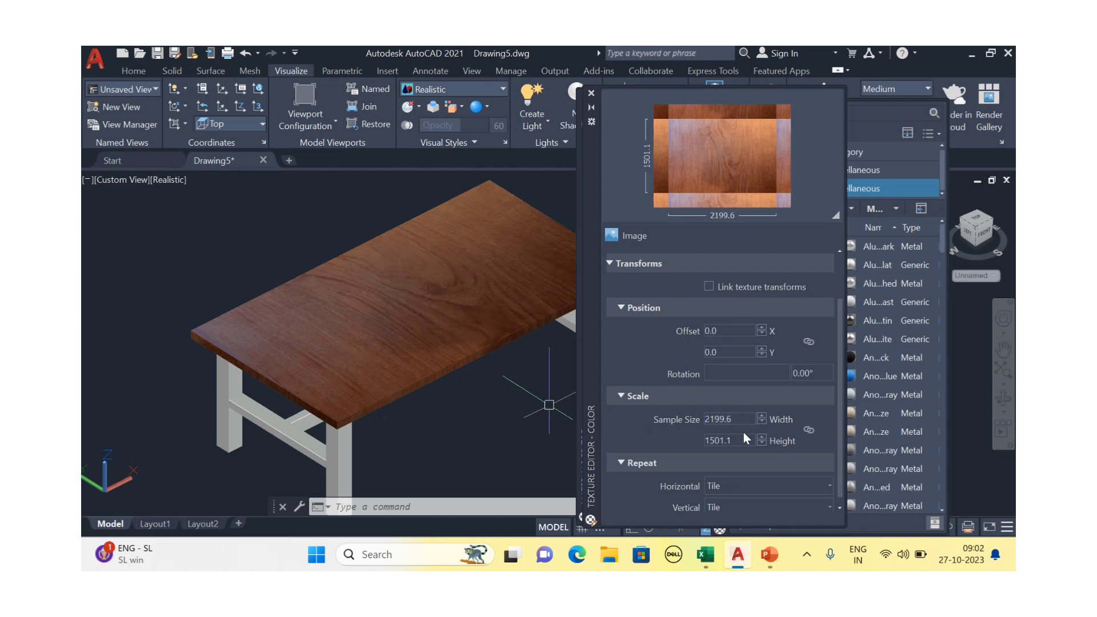
# Set the texture height to 1200
pyautogui.doubleClick(744, 440)
pyautogui.write('1000')
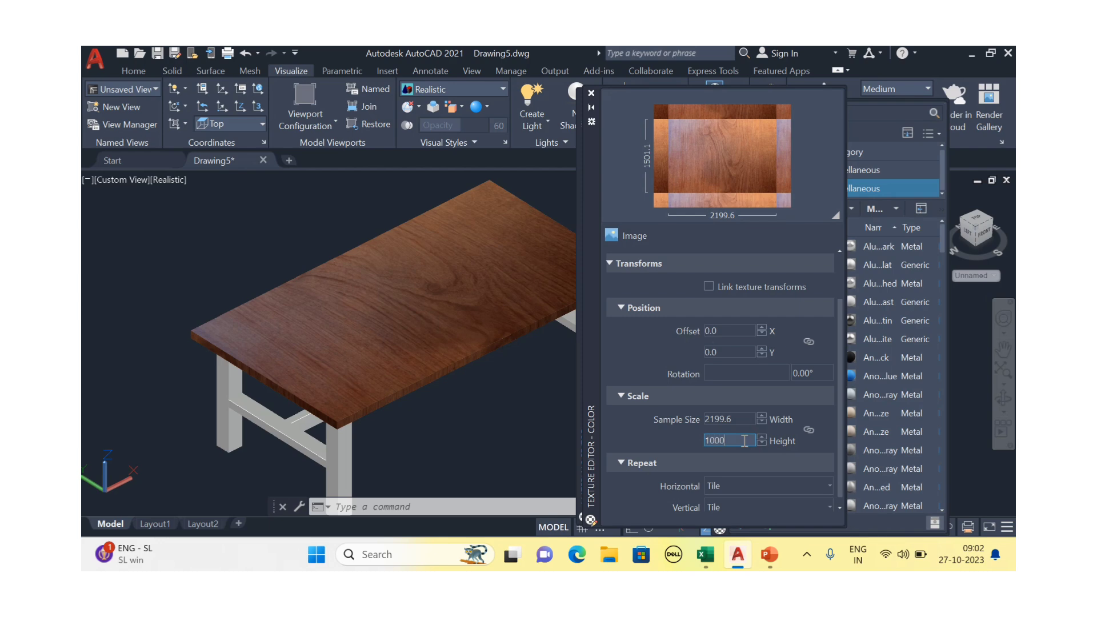
pyautogui.press('Return')
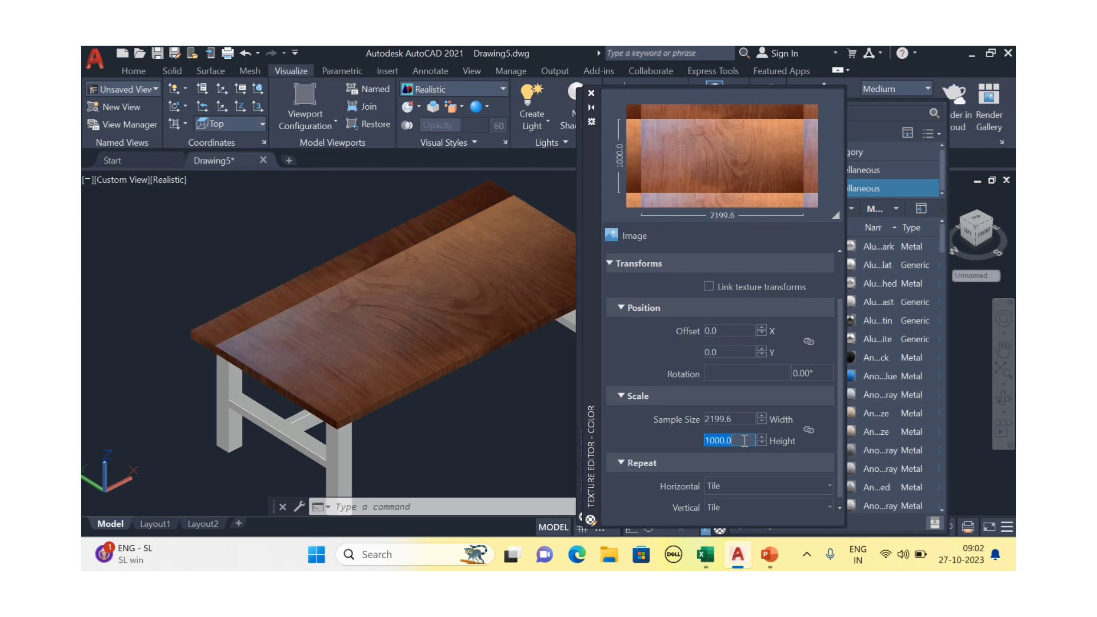
pyautogui.write('1200')
pyautogui.press('Return')
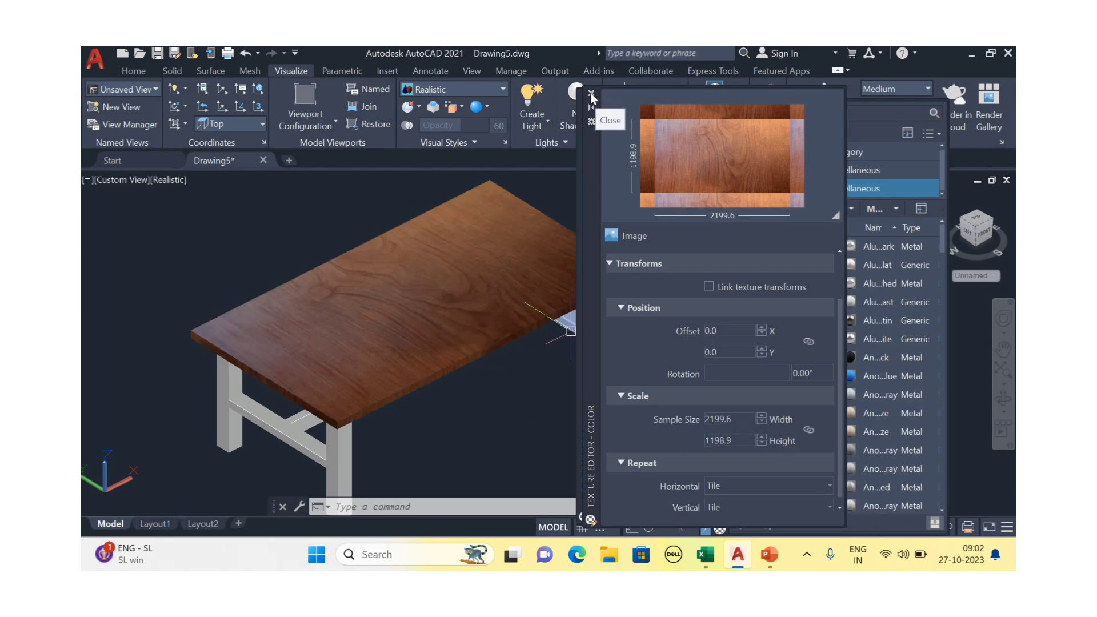
# Close the texture settings and Wood material editor, then orbit back to a near-front view
pyautogui.moveTo(446, 363); pyautogui.dragTo(431, 368, button='middle')
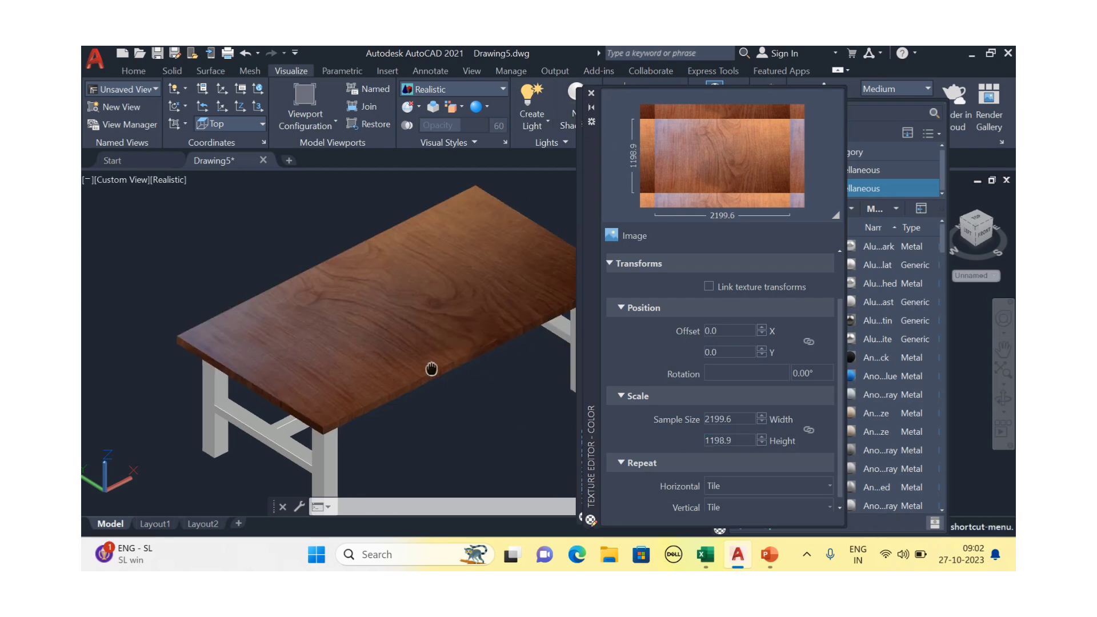
pyautogui.click(591, 93)
pyautogui.keyDown('shift'); pyautogui.moveTo(501, 280); pyautogui.dragTo(456, 345, button='middle'); pyautogui.keyUp('shift')
pyautogui.scroll(5, 456, 345)
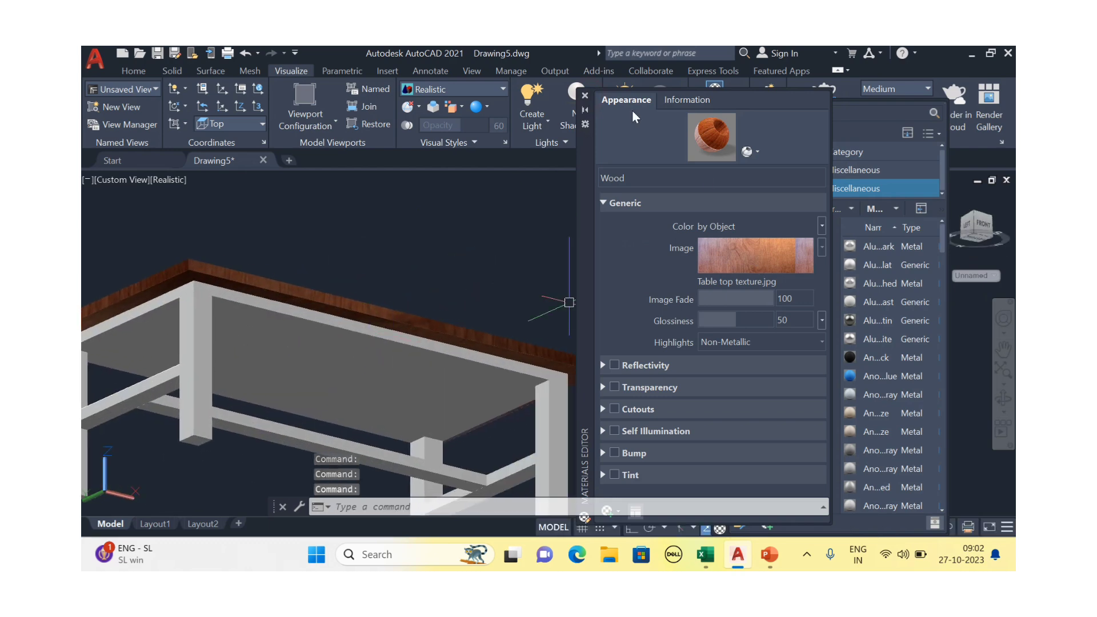
pyautogui.click(583, 96)
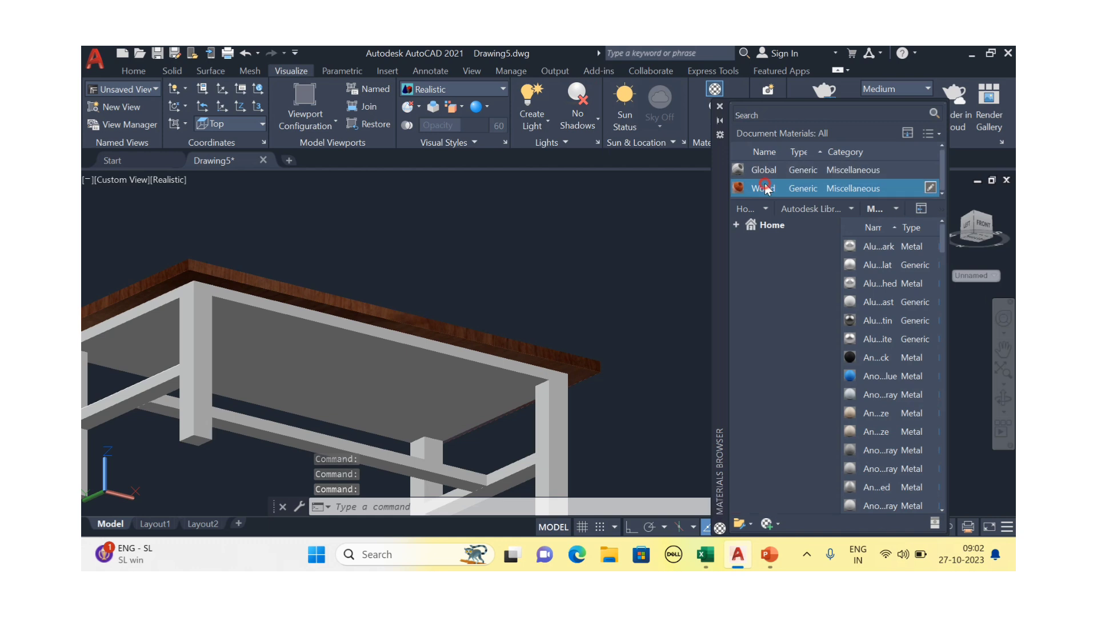
pyautogui.moveTo(451, 341); pyautogui.dragTo(429, 366)
pyautogui.press('Escape')
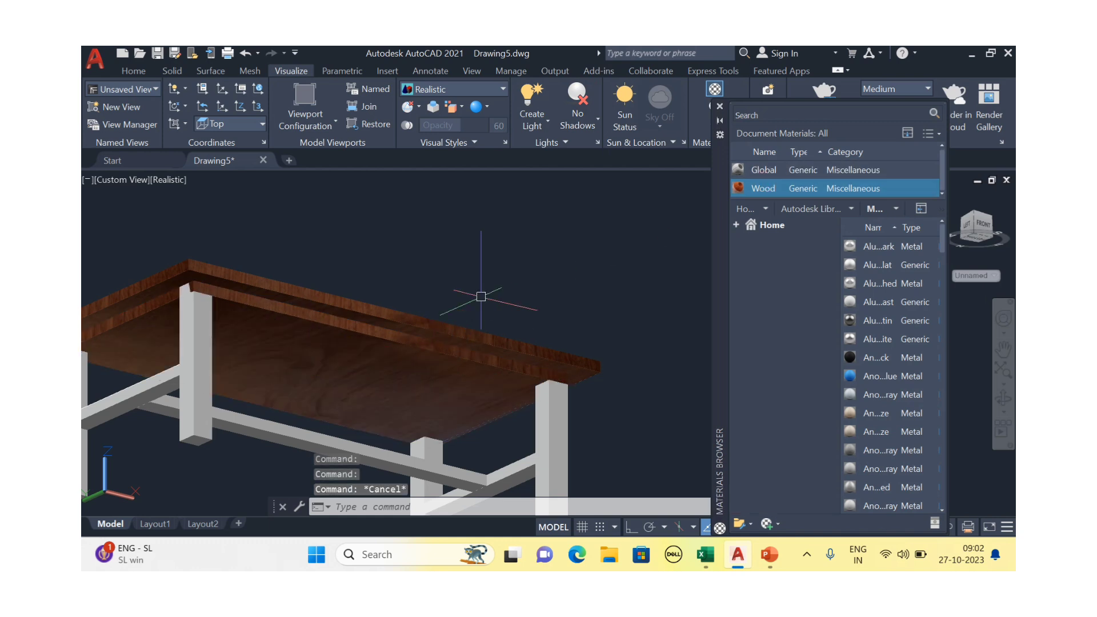
pyautogui.scroll(-3, 485, 281)
pyautogui.keyDown('shift'); pyautogui.moveTo(484, 281); pyautogui.dragTo(532, 350, button='middle'); pyautogui.keyUp('shift')
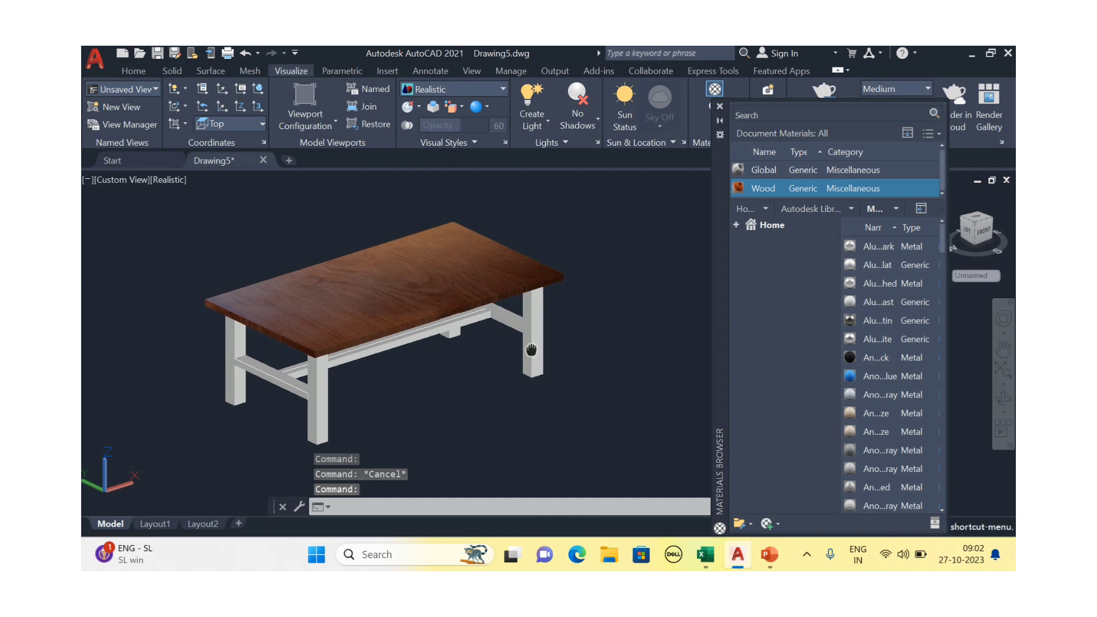
pyautogui.moveTo(490, 279); pyautogui.dragTo(491, 278, button='middle')
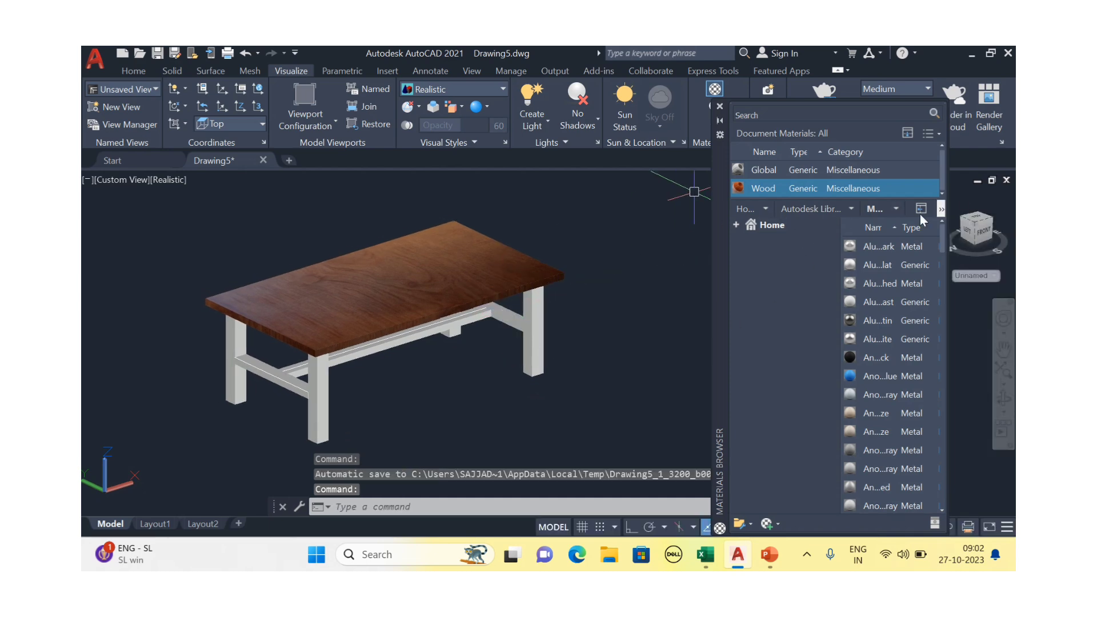
# Filter the Autodesk Library to Wood materials and add the birch wood material to the drawing
pyautogui.click(849, 207)
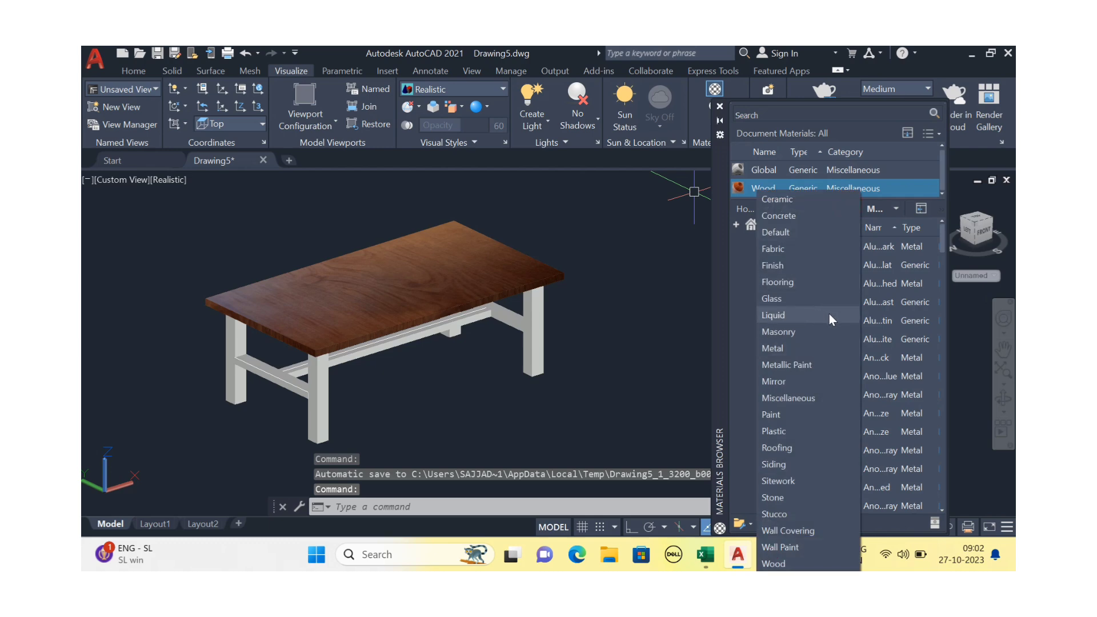
pyautogui.click(777, 563)
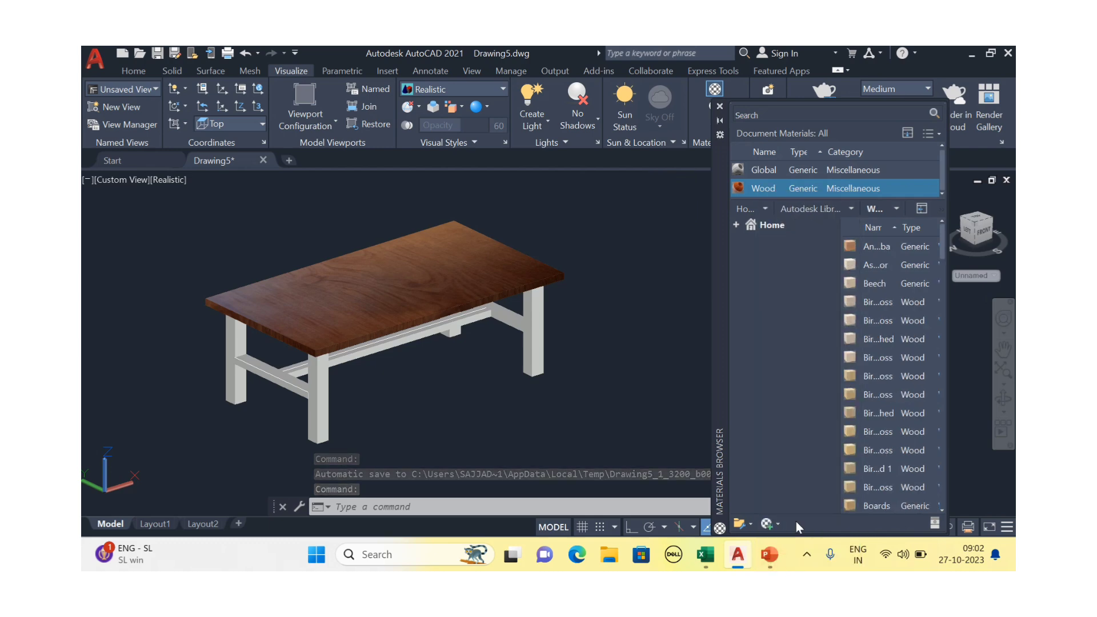
pyautogui.scroll(-2, 860, 320)
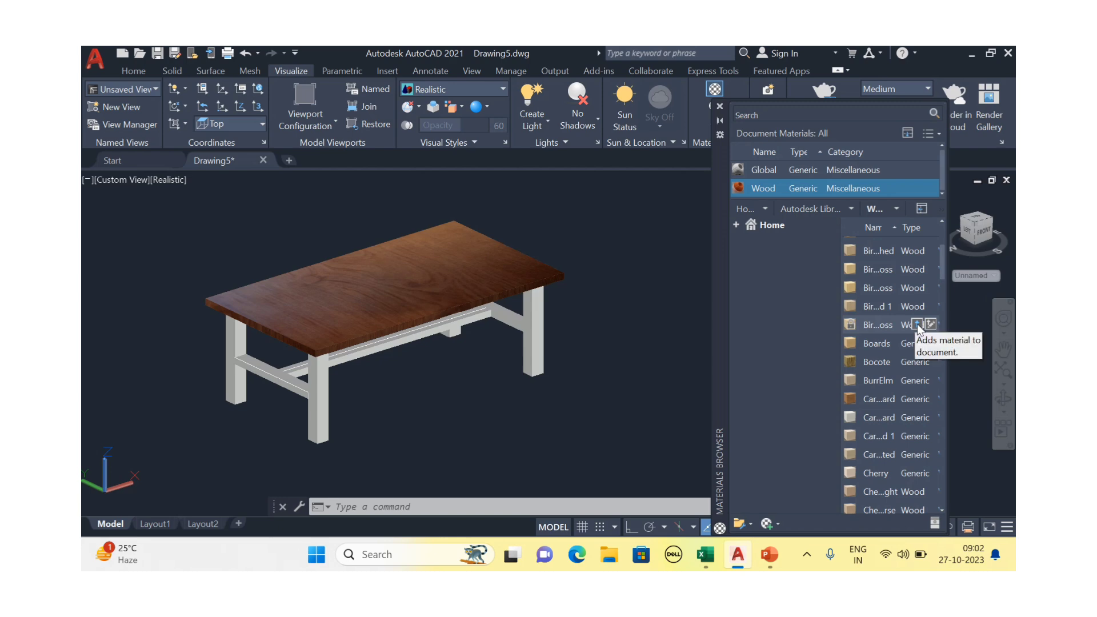
pyautogui.click(917, 324)
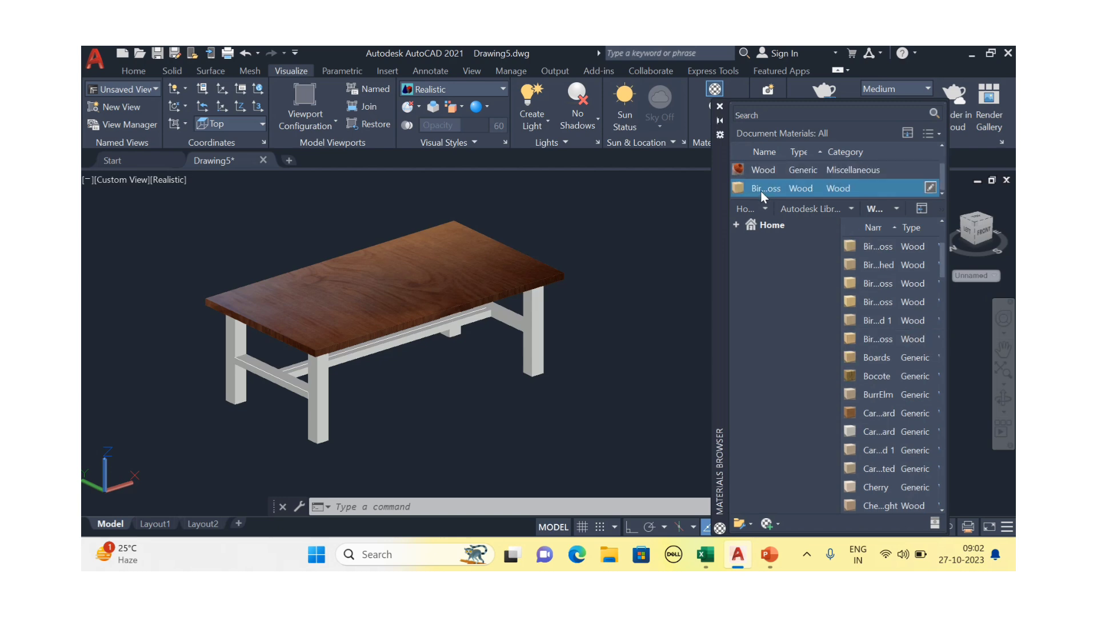
# Drag the new birch wood material from Document Materials onto a table leg
pyautogui.moveTo(762, 188); pyautogui.dragTo(646, 308)
pyautogui.moveTo(539, 342); pyautogui.dragTo(539, 340)
pyautogui.scroll(5, 540, 342)
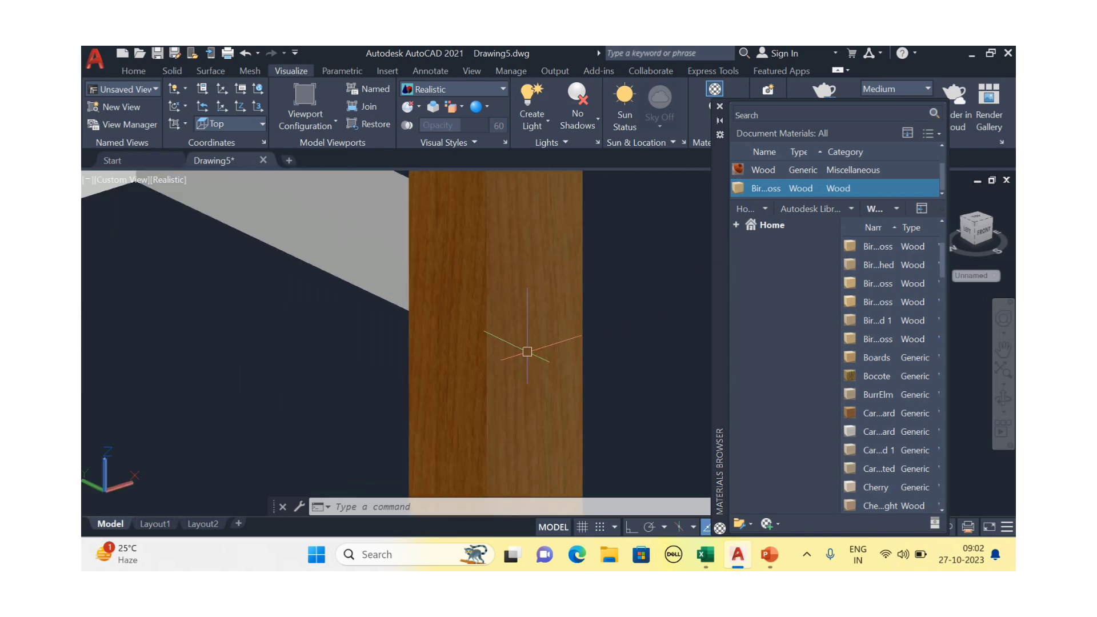
pyautogui.scroll(-5, 527, 351)
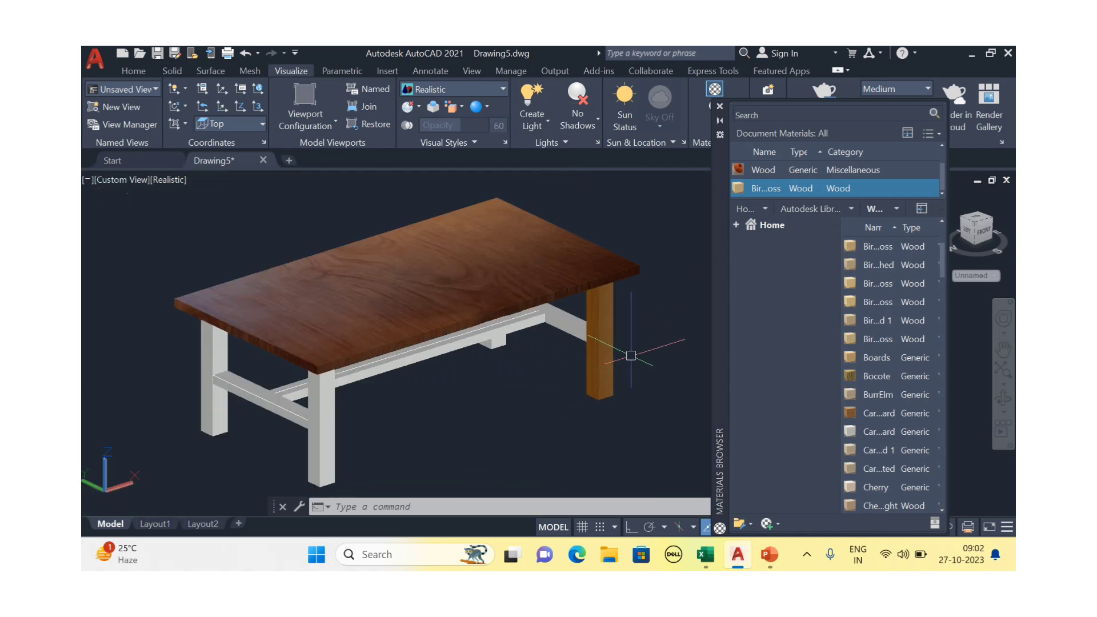
pyautogui.scroll(2, 630, 356)
pyautogui.moveTo(630, 356); pyautogui.dragTo(615, 372, button='middle')
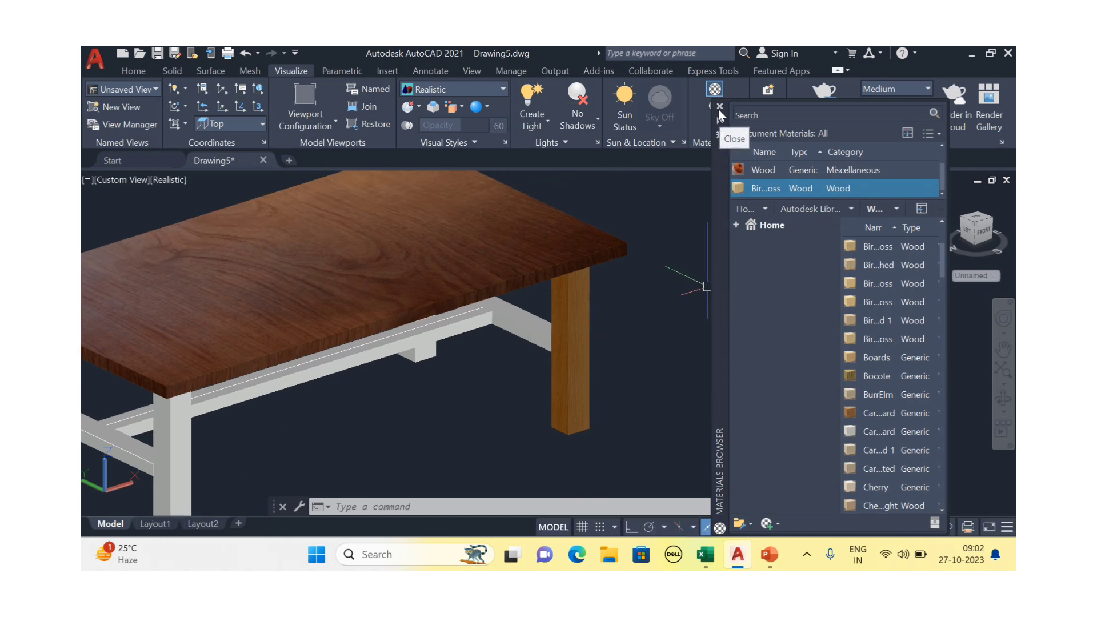
pyautogui.scroll(1, 800, 188)
# Duplicate the Global material and name the copy 'Wood material'
pyautogui.rightClick(763, 175)
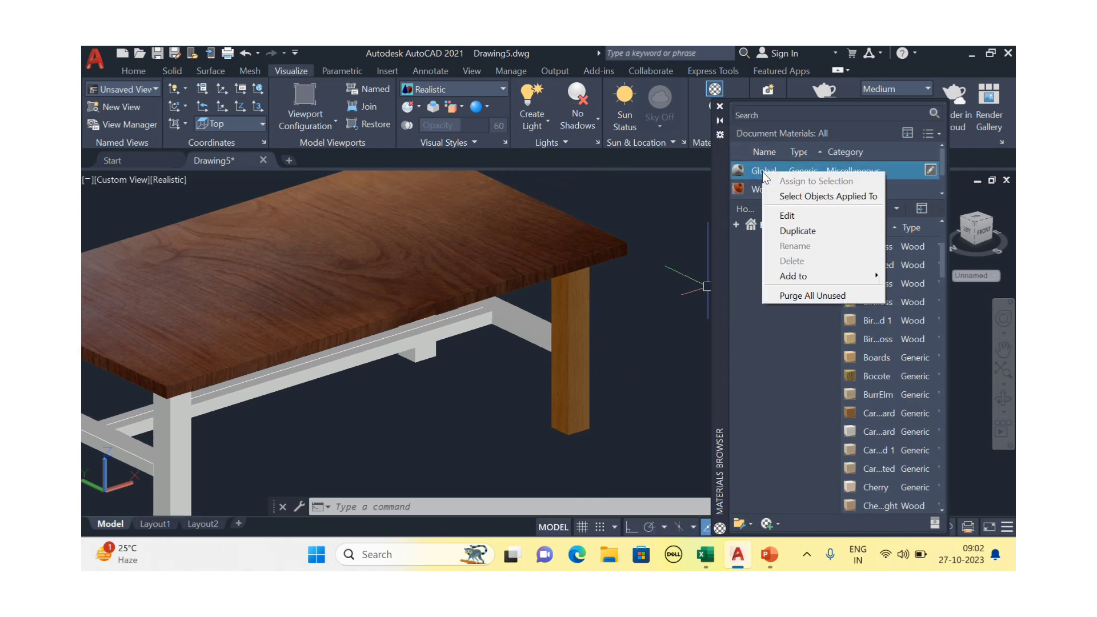
pyautogui.click(798, 231)
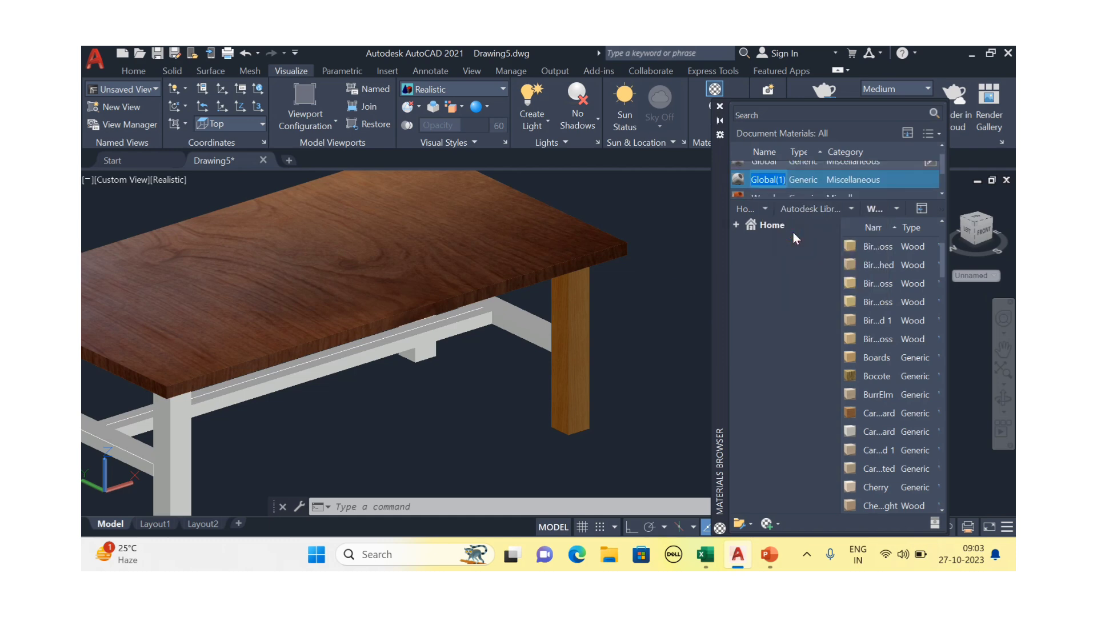
pyautogui.write('Wood')
pyautogui.write(' materi')
pyautogui.write('al')
pyautogui.press('Return')
# Set Wood material's image to wood texture.jpeg and apply it to the table leg
pyautogui.doubleClick(773, 172)
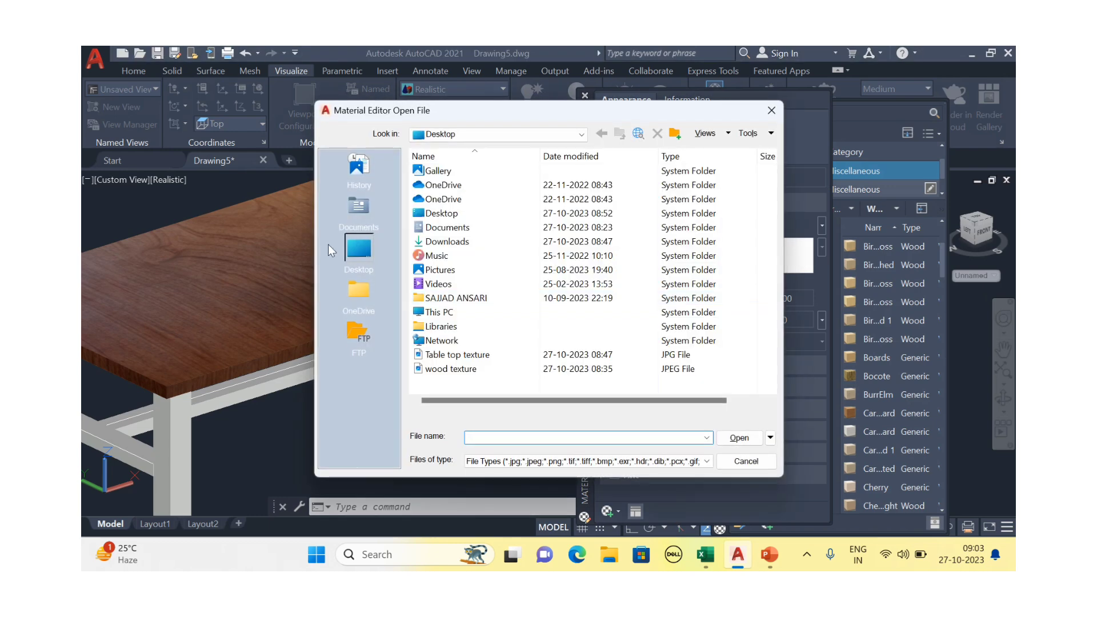
pyautogui.click(451, 369)
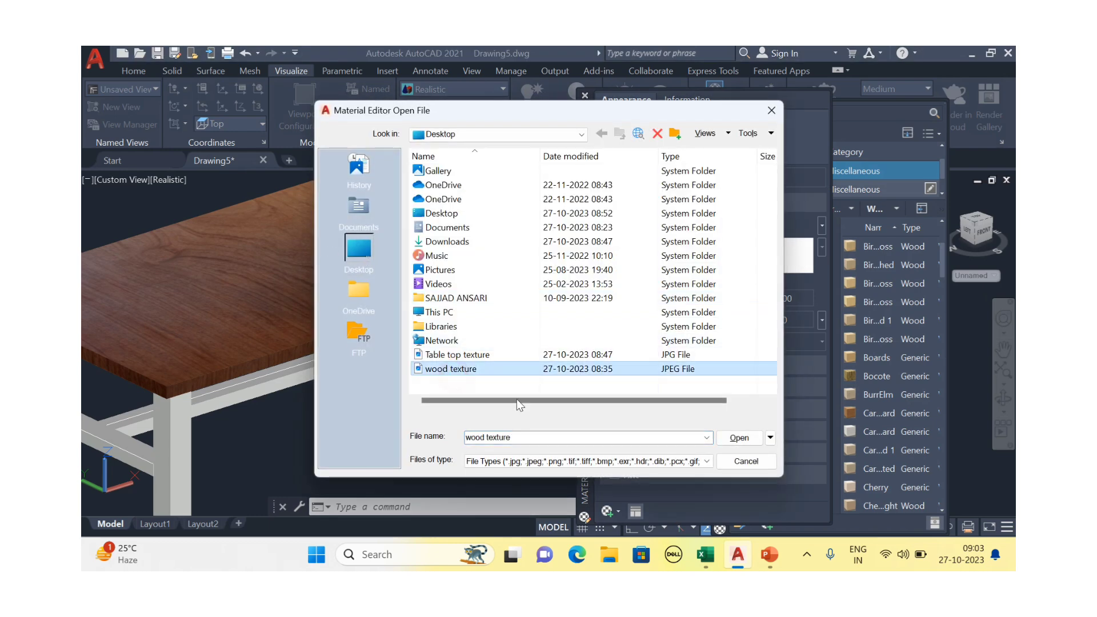
pyautogui.click(740, 438)
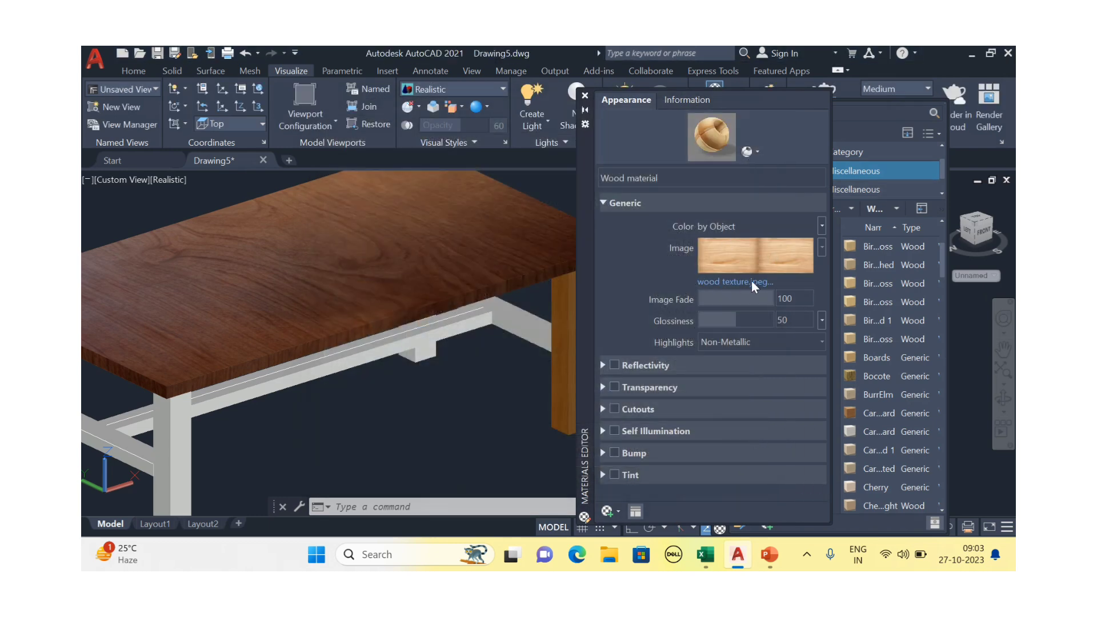
pyautogui.click(584, 96)
pyautogui.moveTo(759, 170); pyautogui.dragTo(576, 345)
# Reopen Wood material and open its image texture settings, dismissing the file browser
pyautogui.scroll(5, 576, 345)
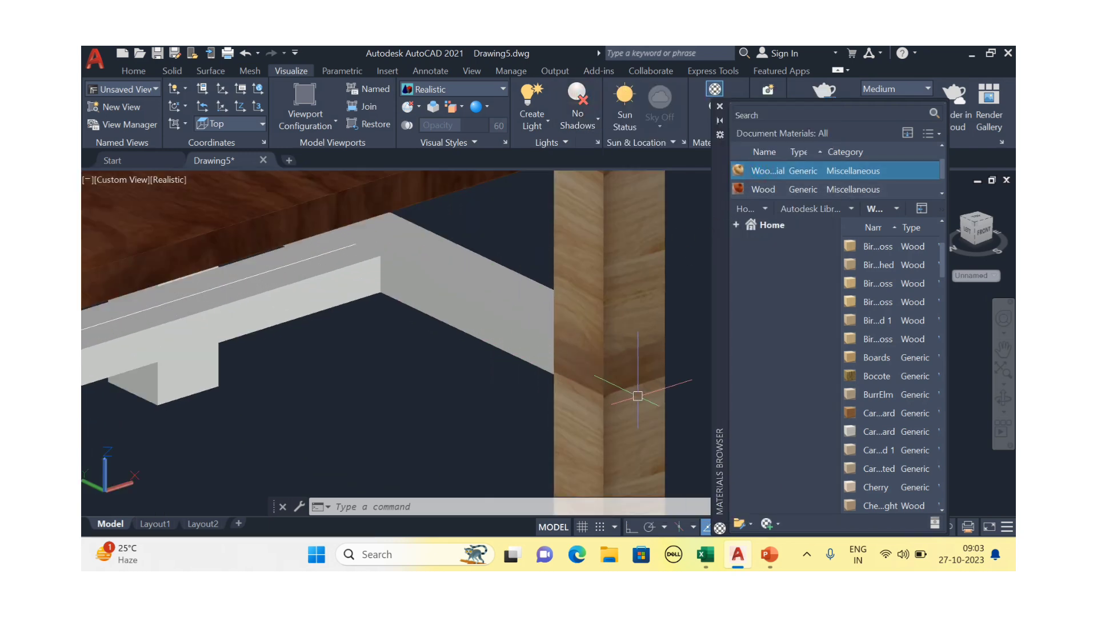
pyautogui.moveTo(637, 399); pyautogui.dragTo(592, 391, button='middle')
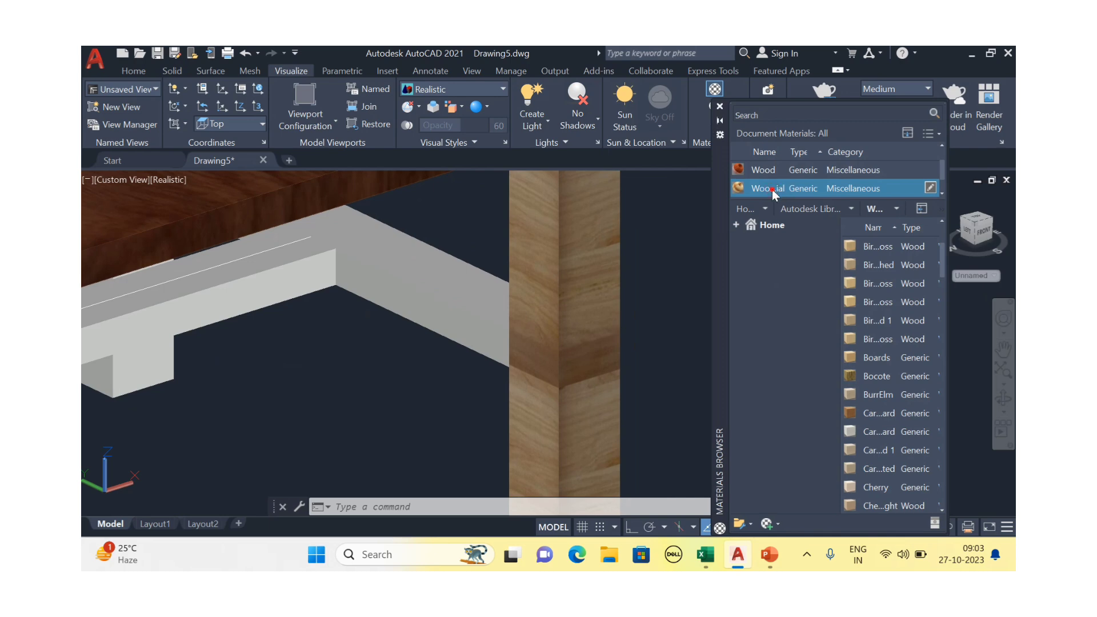
pyautogui.doubleClick(773, 190)
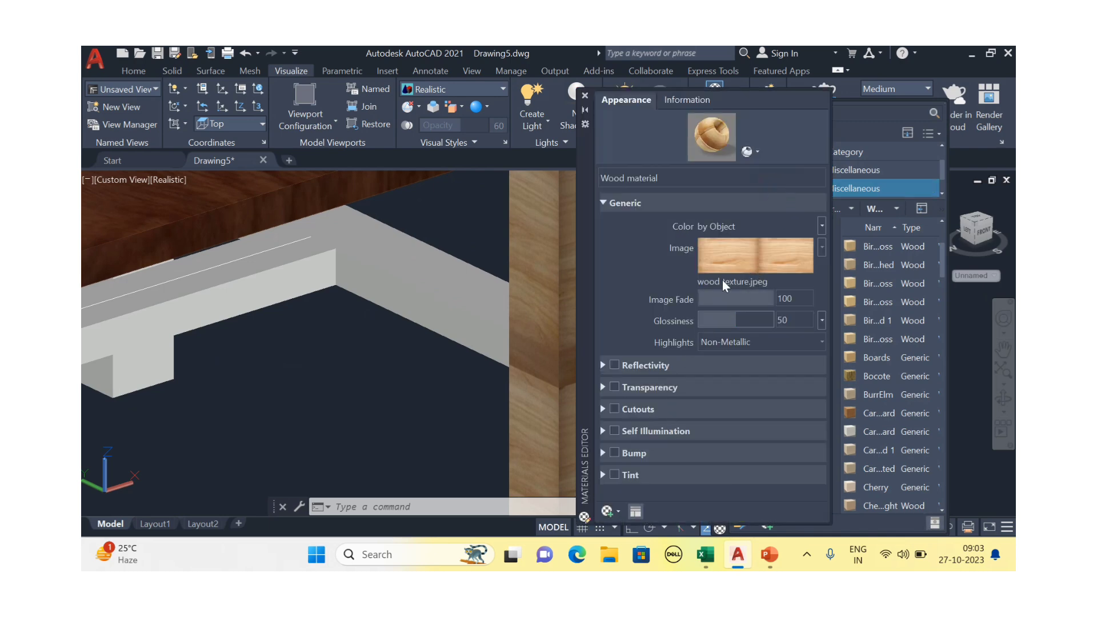
pyautogui.click(723, 259)
pyautogui.click(737, 257)
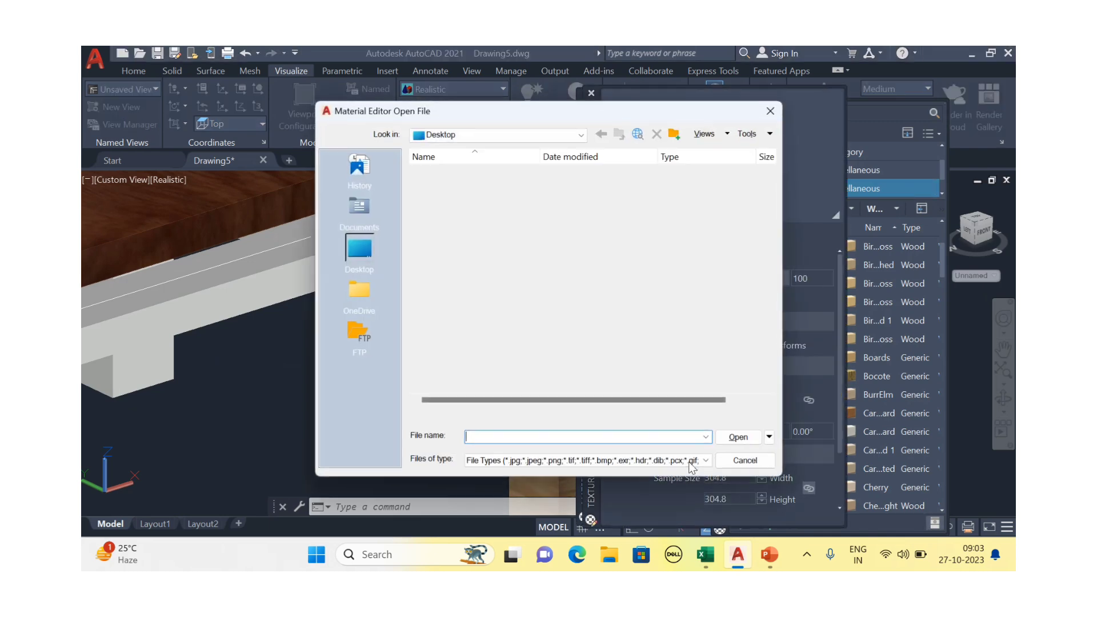
pyautogui.click(770, 111)
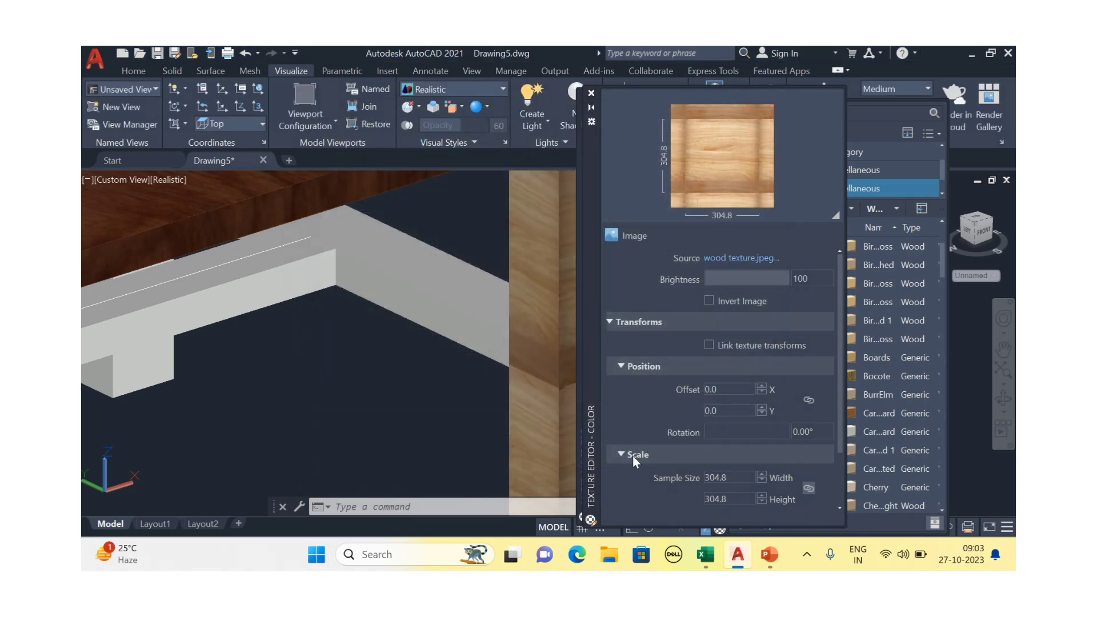
# Lock the texture width and height together and select the sample width value
pyautogui.scroll(-1, 633, 455)
pyautogui.click(810, 429)
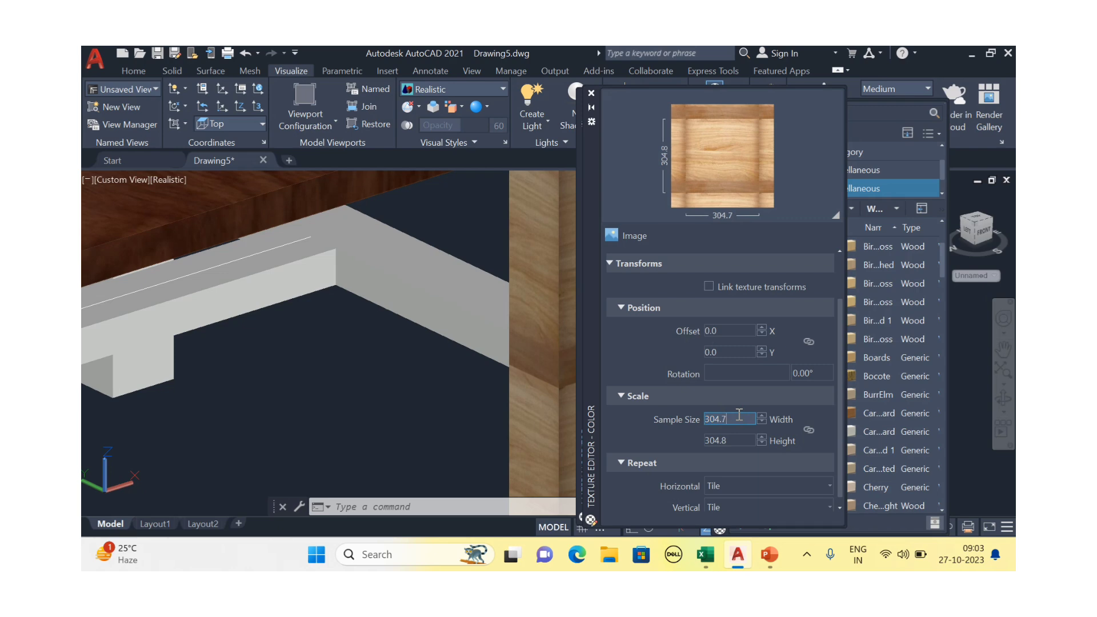
pyautogui.scroll(1, 740, 415)
pyautogui.scroll(-5, 527, 407)
pyautogui.moveTo(538, 413); pyautogui.dragTo(465, 385, button='middle')
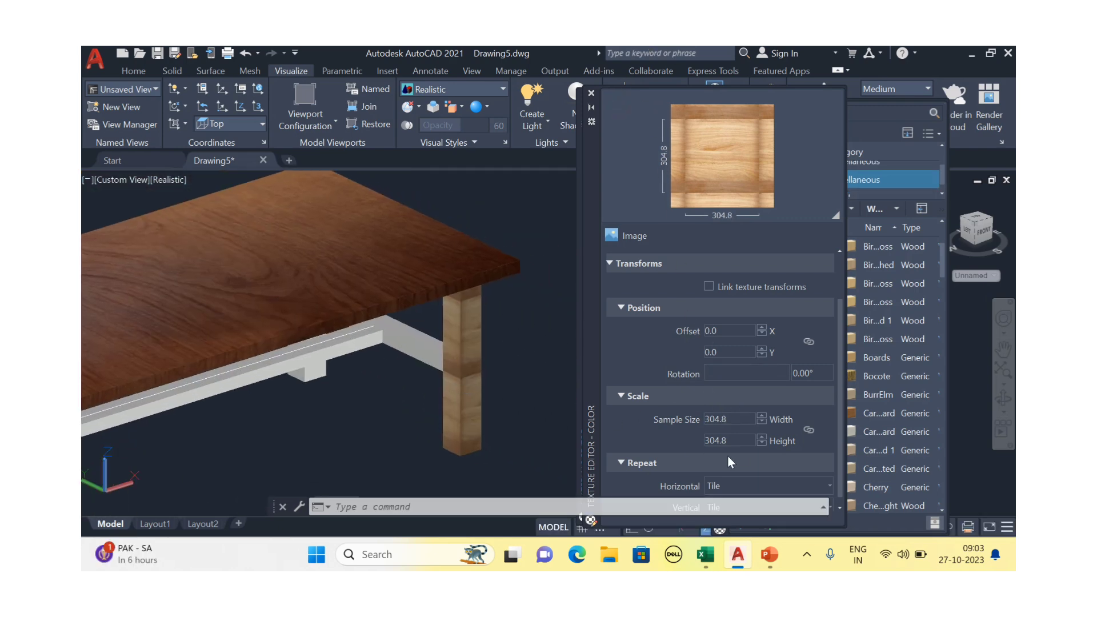
pyautogui.click(733, 419)
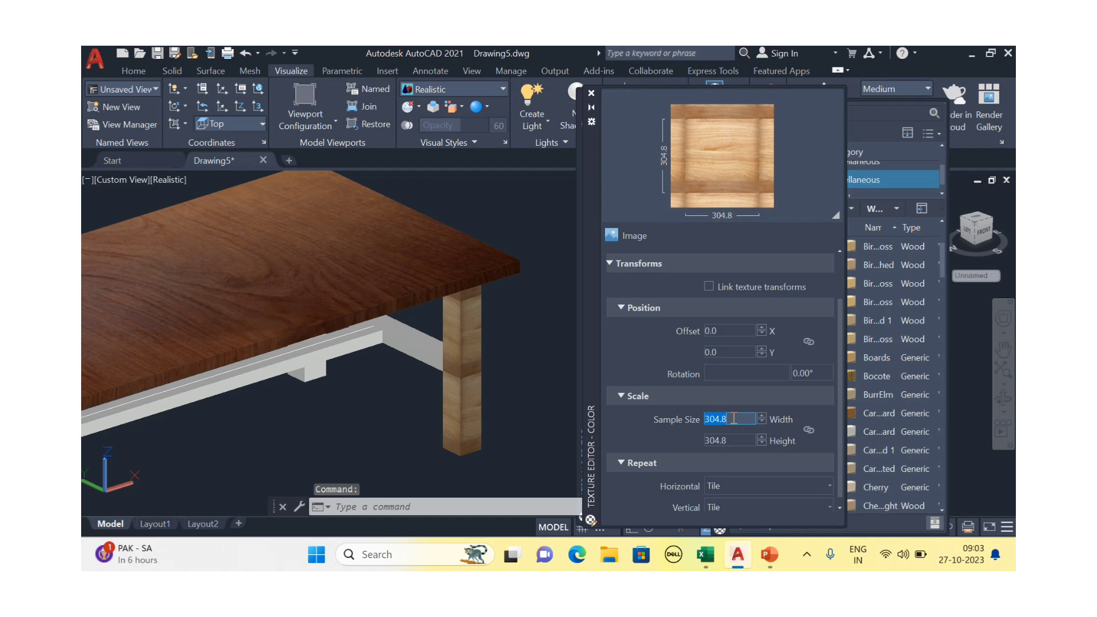
# Enter texture sample sizes: width 500, then height 600 and 700
pyautogui.write('500')
pyautogui.press('Return')
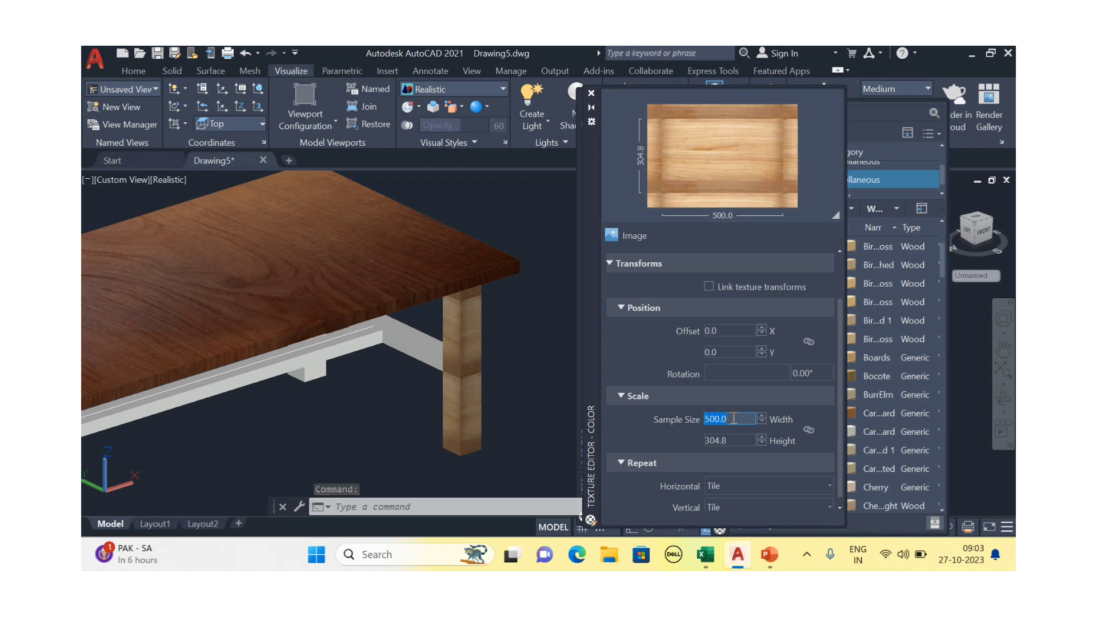
pyautogui.click(742, 441)
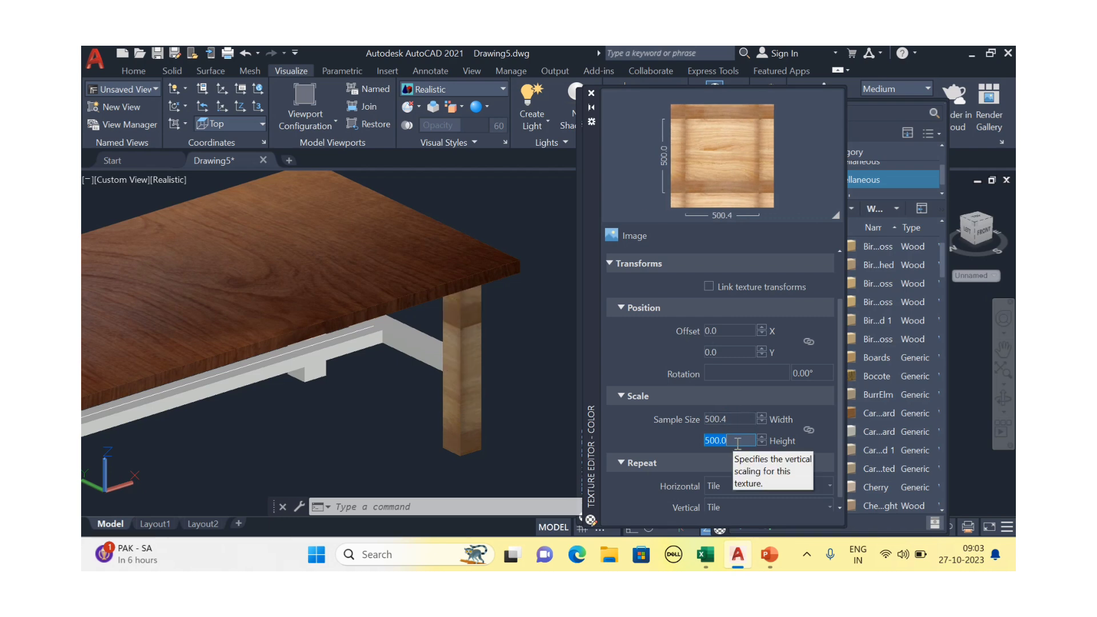
pyautogui.write('600')
pyautogui.press('Return')
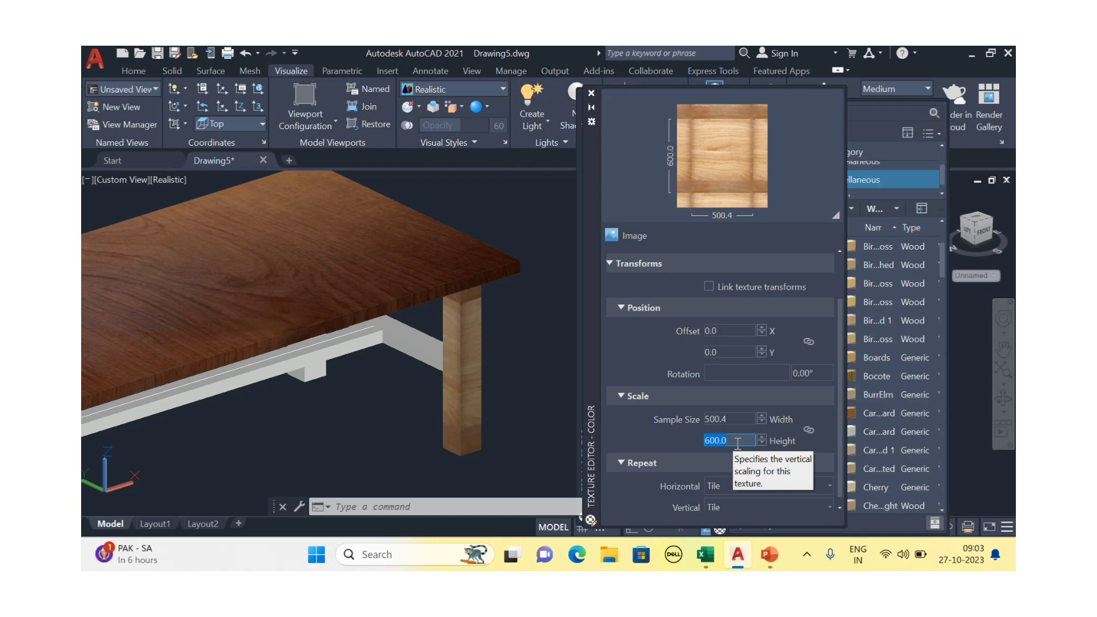
pyautogui.write('700')
pyautogui.press('Return')
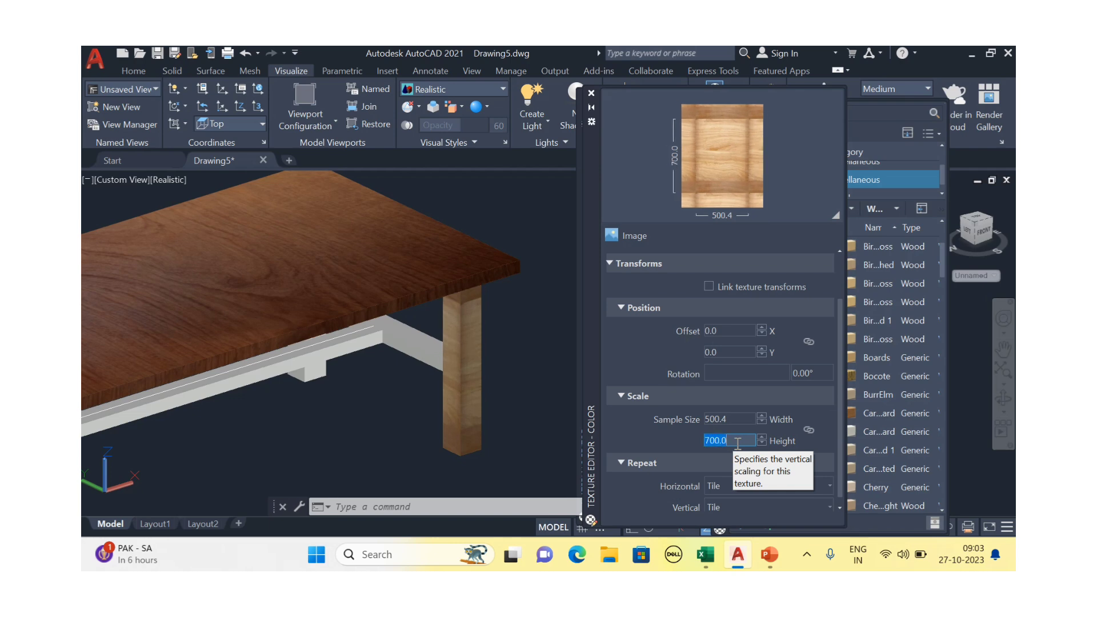
# Finish the sample size at 299.7 by 500.4 and close the texture and material editors
pyautogui.click(736, 417)
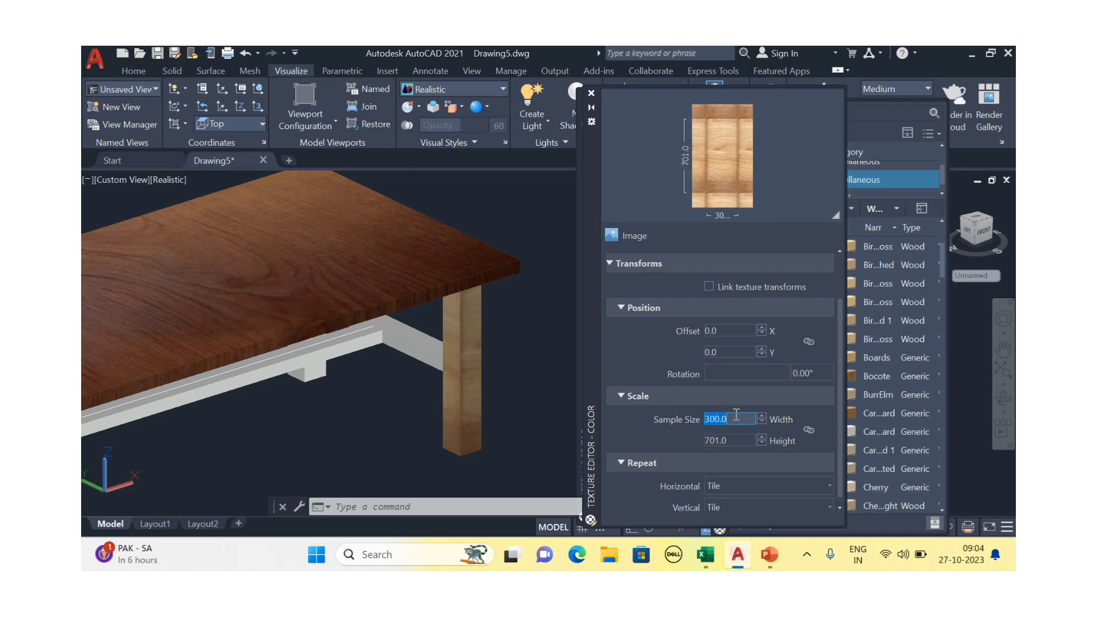
pyautogui.scroll(10, 492, 366)
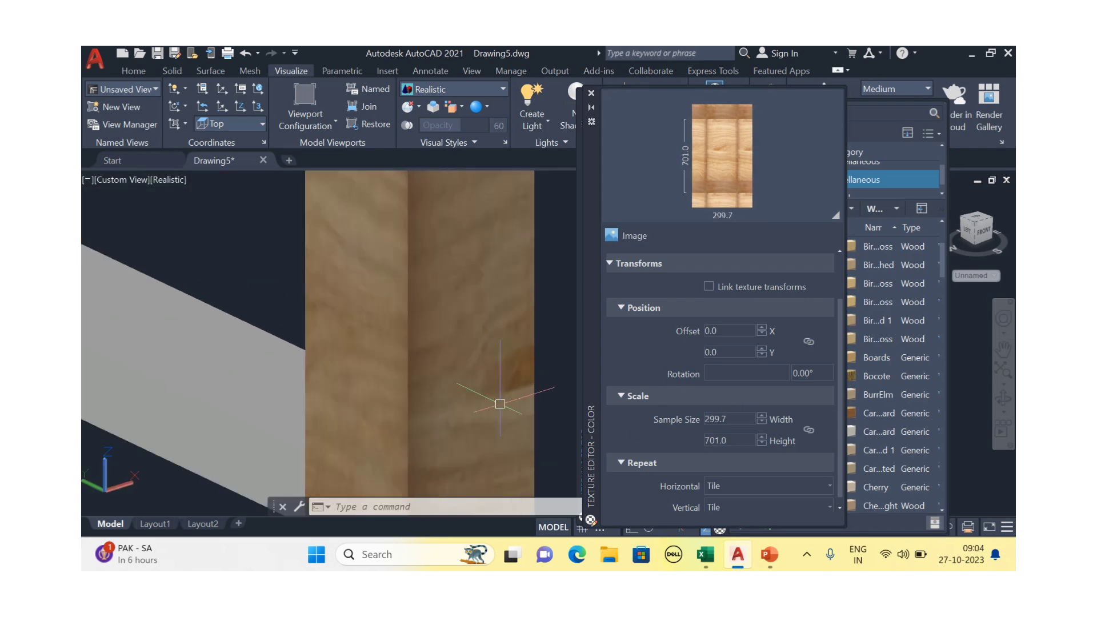
pyautogui.scroll(-2, 514, 402)
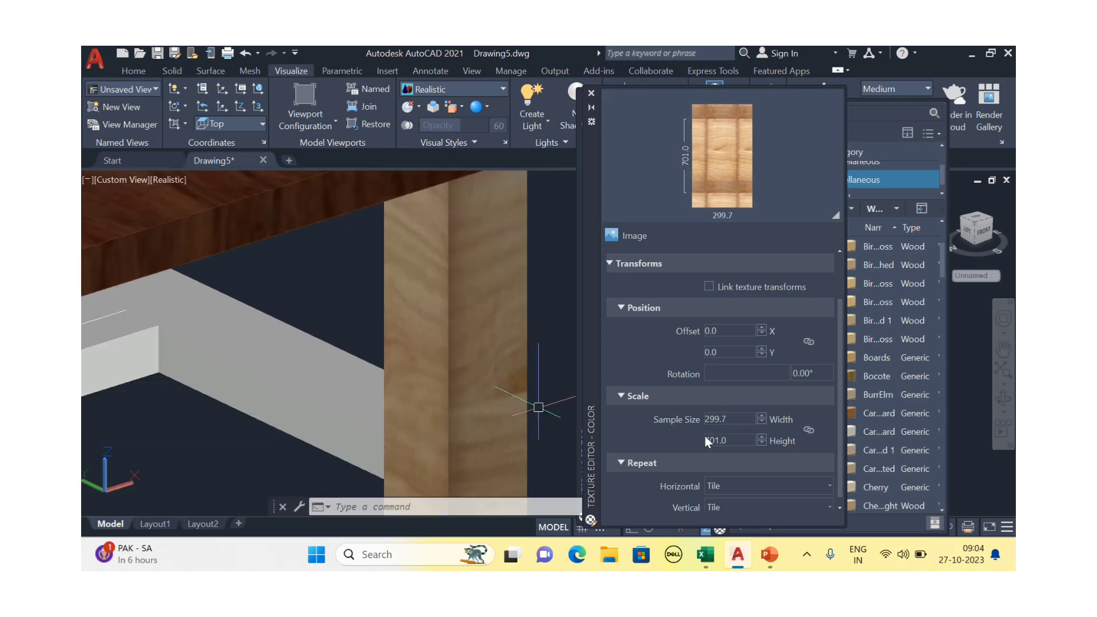
pyautogui.click(739, 441)
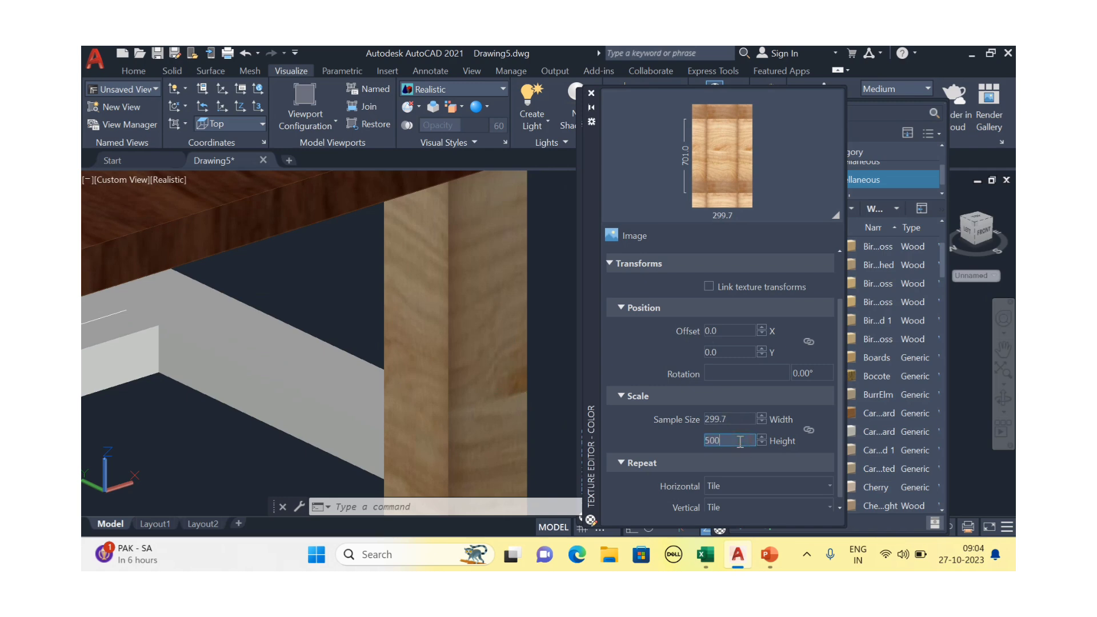
pyautogui.scroll(-5, 526, 404)
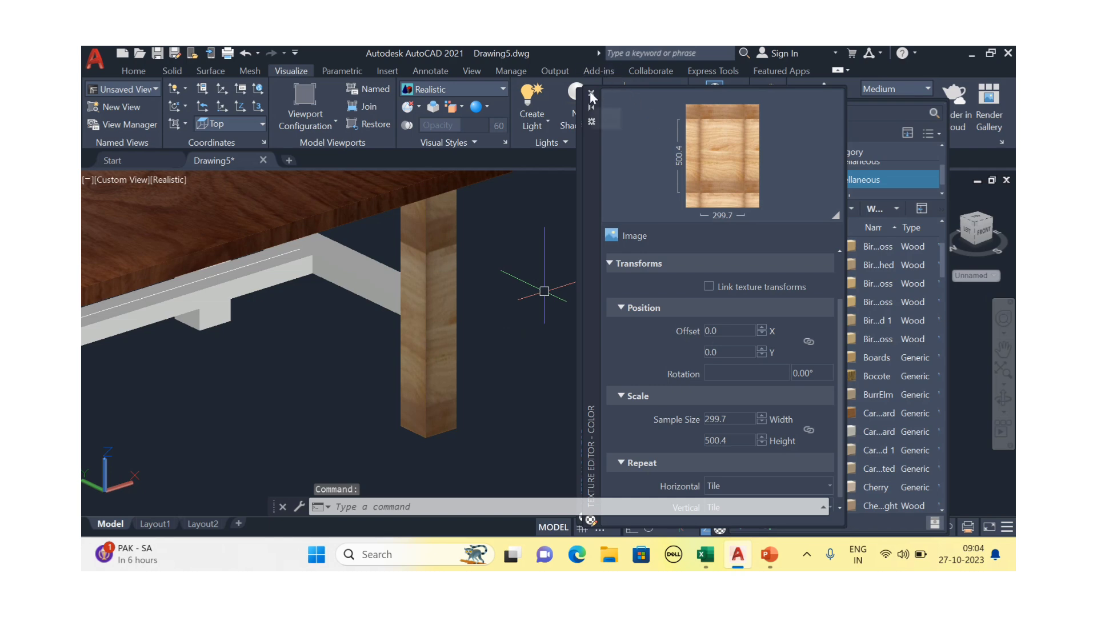
pyautogui.click(592, 93)
pyautogui.click(584, 95)
# Apply the light wood material to the front leg and the front rails
pyautogui.scroll(-3, 514, 308)
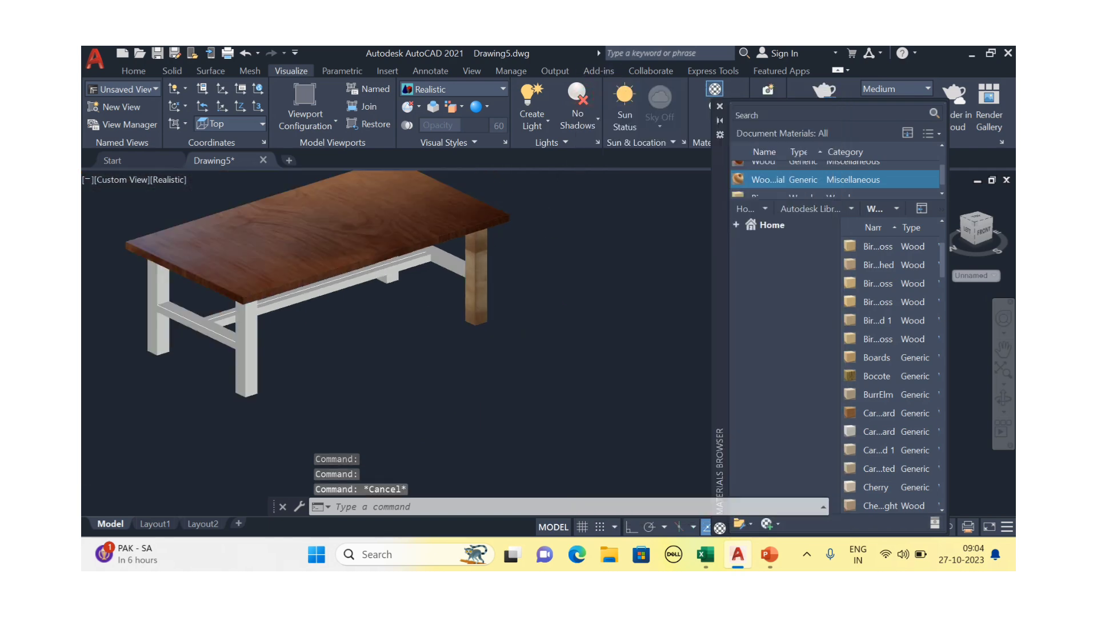
pyautogui.moveTo(497, 326); pyautogui.dragTo(525, 304, button='middle')
pyautogui.scroll(4, 503, 263)
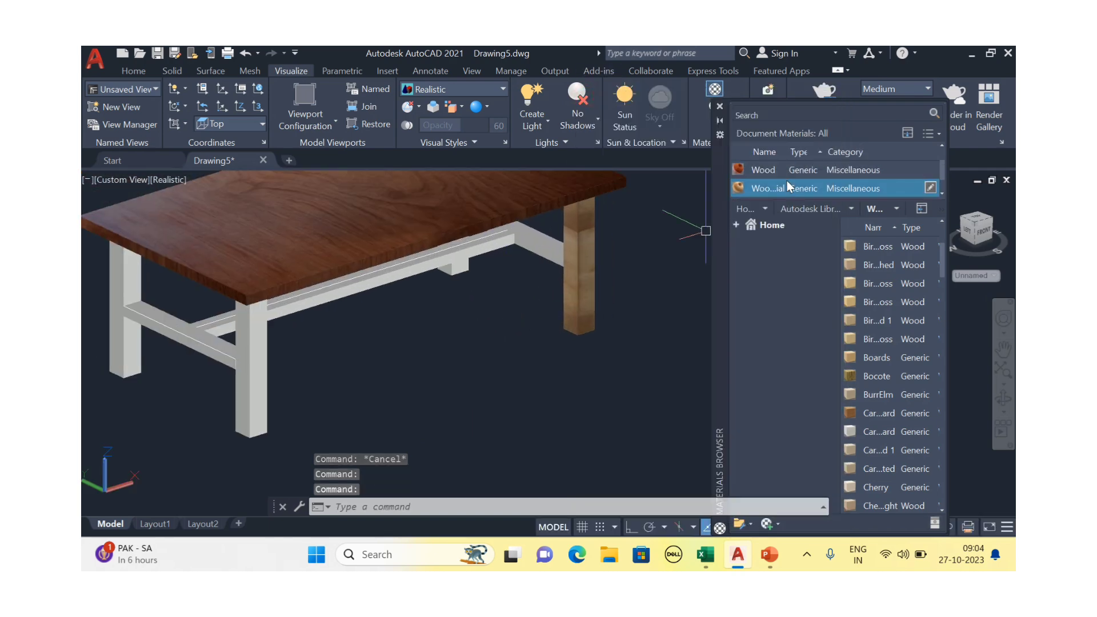
pyautogui.moveTo(772, 189); pyautogui.dragTo(528, 314)
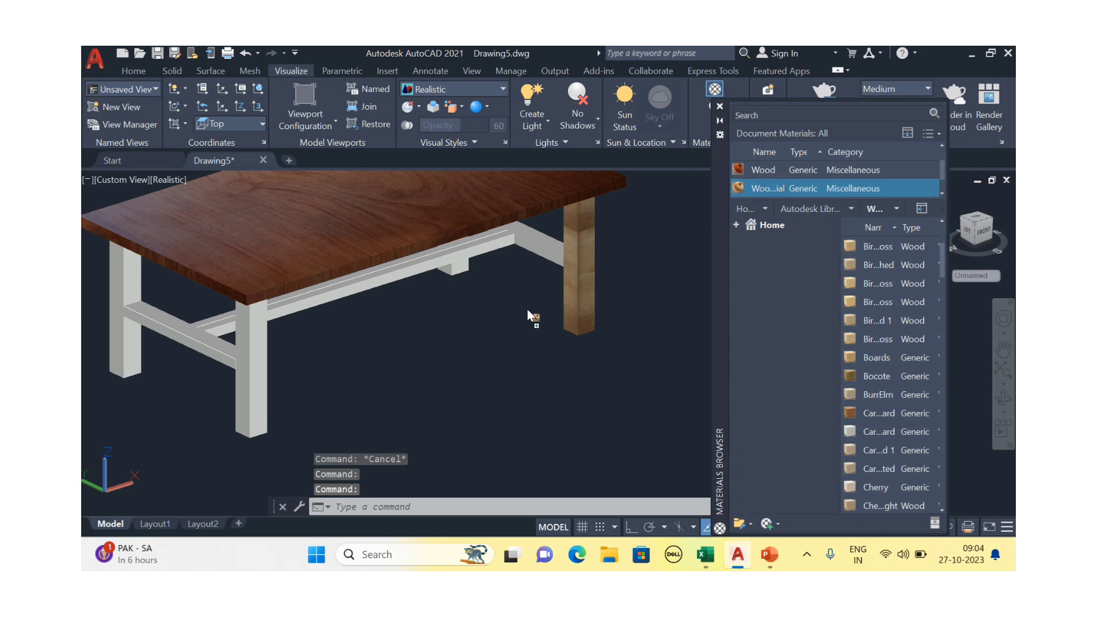
pyautogui.moveTo(263, 388); pyautogui.dragTo(262, 386)
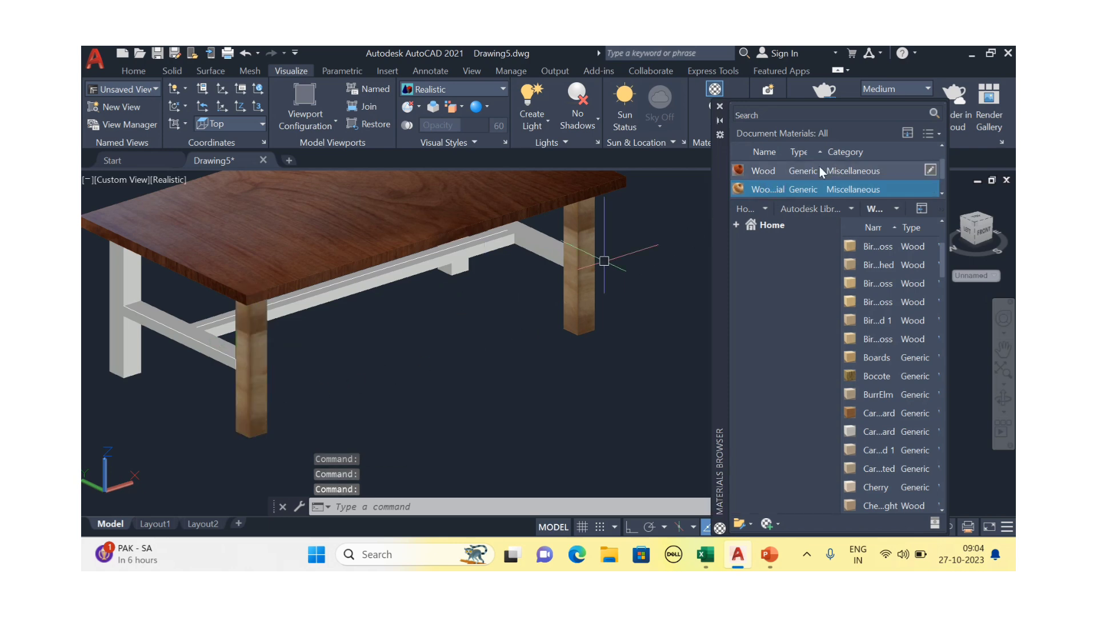
pyautogui.moveTo(768, 194); pyautogui.dragTo(231, 353)
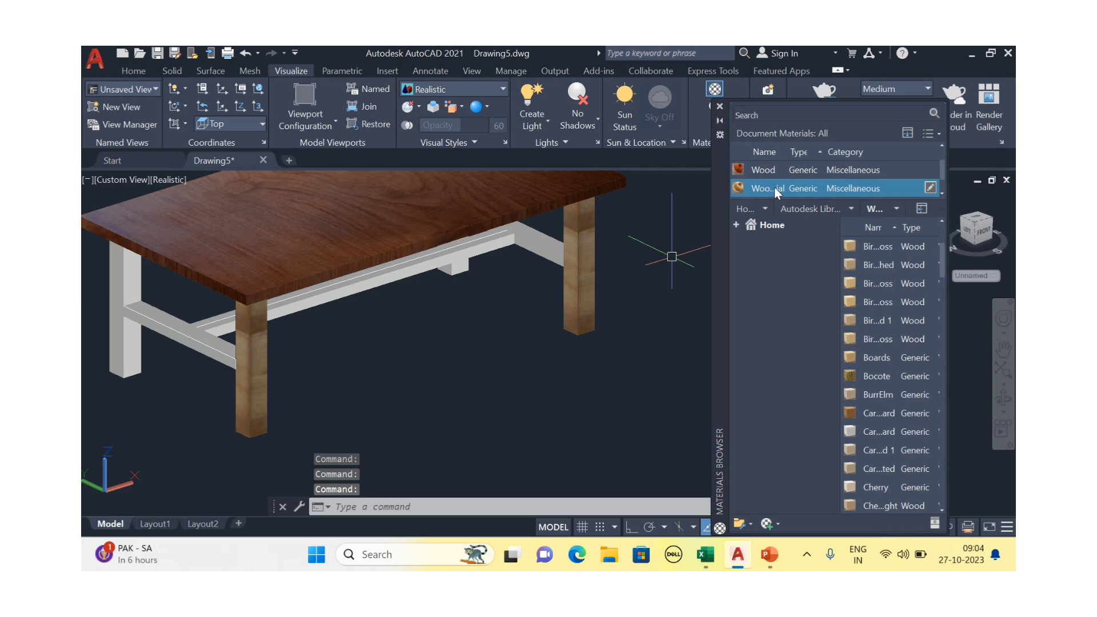
pyautogui.moveTo(775, 192); pyautogui.dragTo(460, 297)
pyautogui.moveTo(440, 259); pyautogui.dragTo(440, 259)
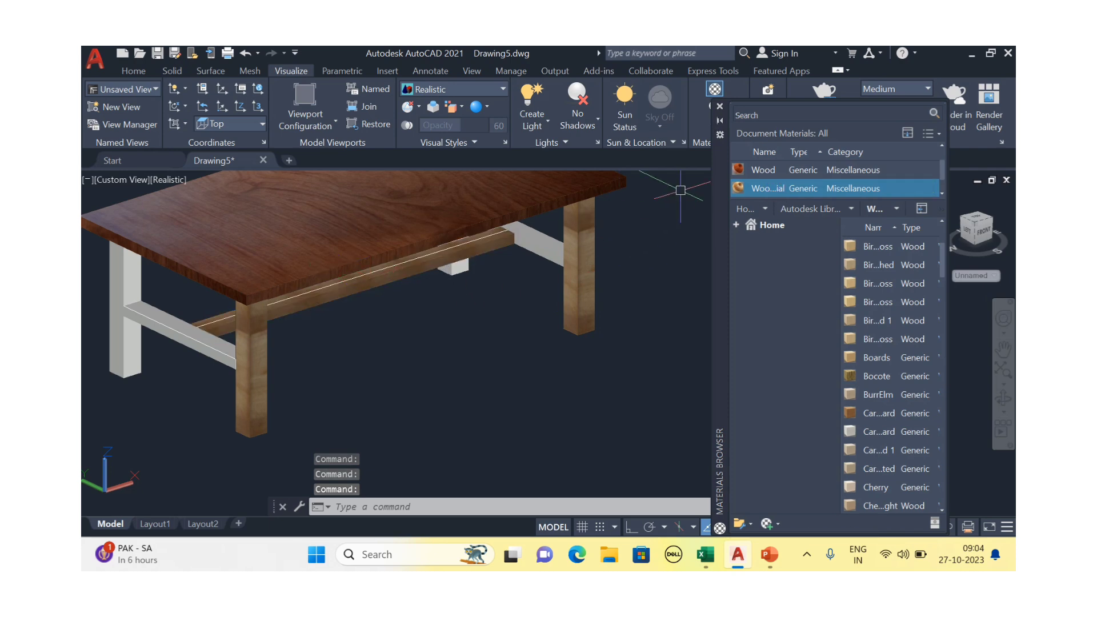
# Apply light wood to the back stretcher, left side stretcher, left back leg and small block
pyautogui.moveTo(757, 186); pyautogui.dragTo(537, 245)
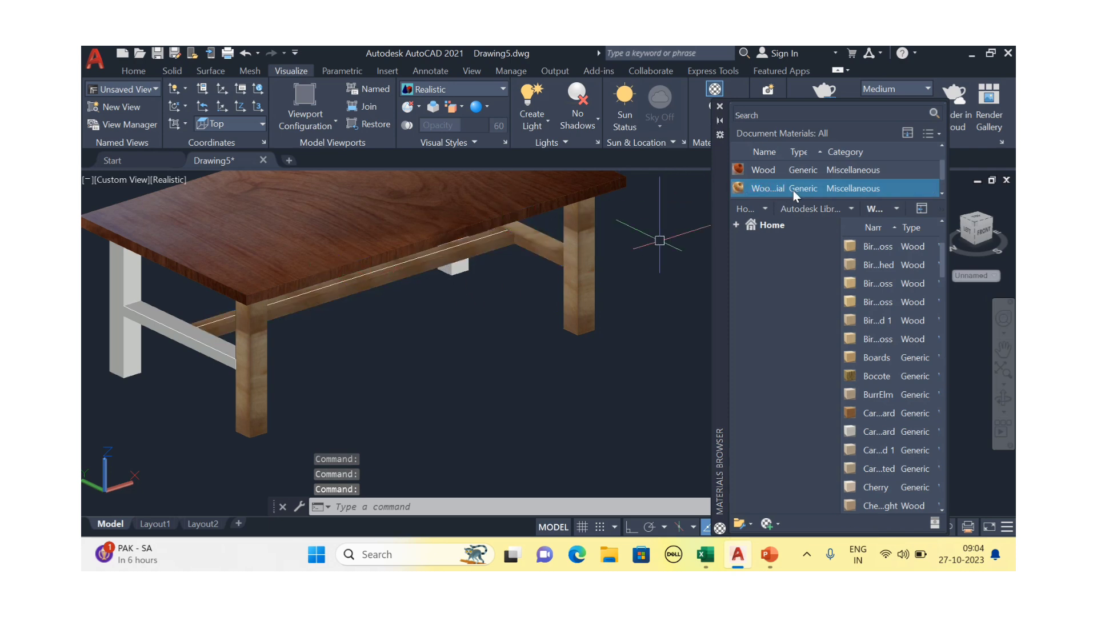
pyautogui.moveTo(793, 190); pyautogui.dragTo(181, 341)
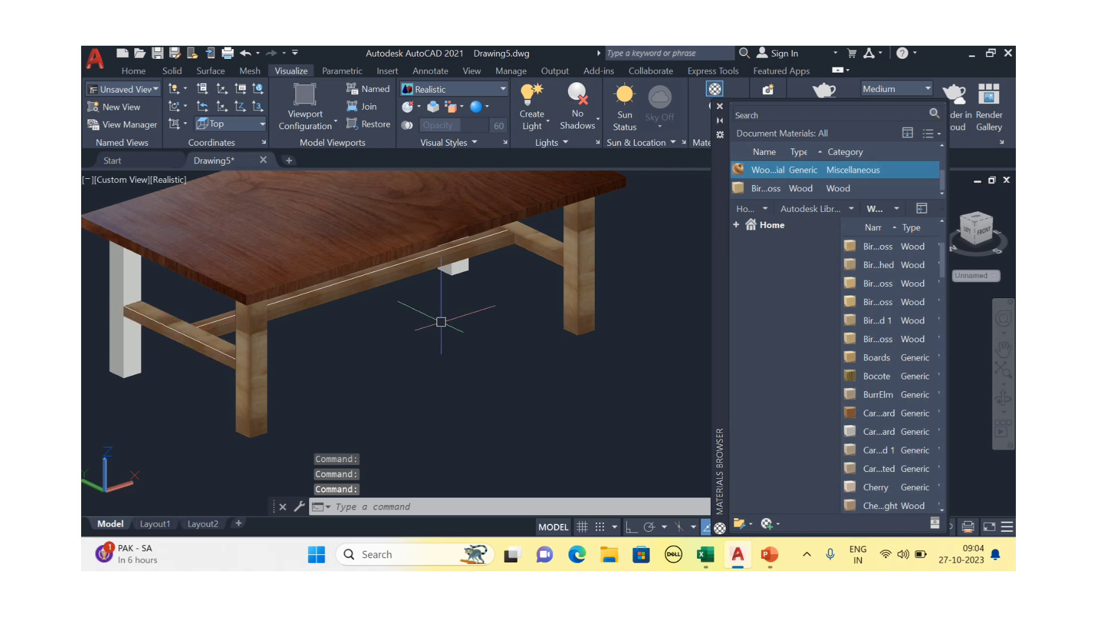
pyautogui.moveTo(754, 172); pyautogui.dragTo(112, 331)
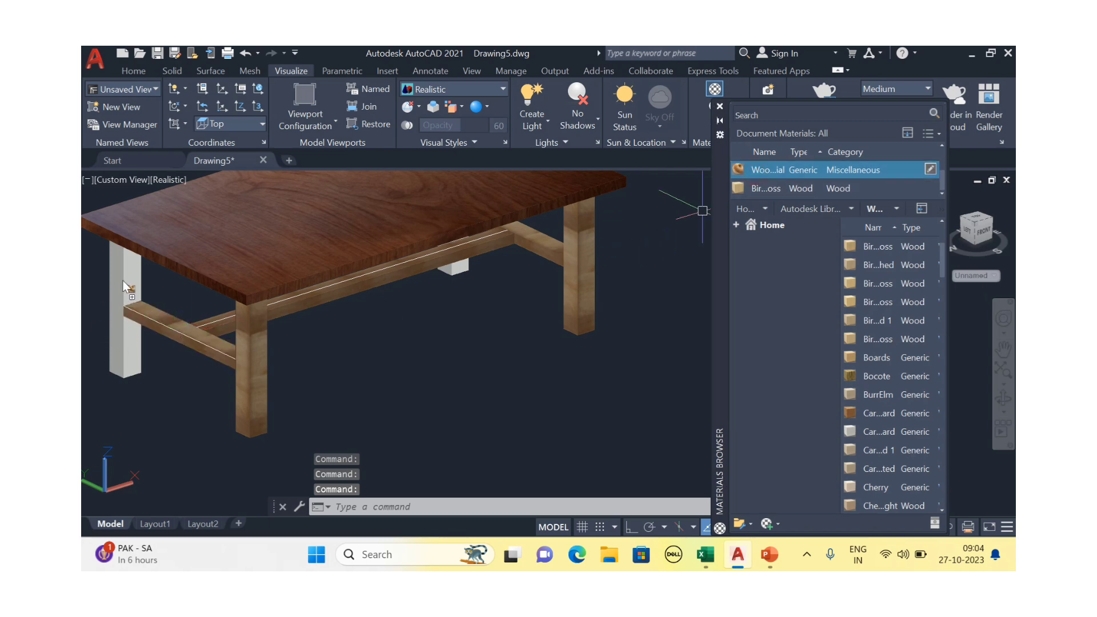
pyautogui.moveTo(123, 280); pyautogui.dragTo(123, 280)
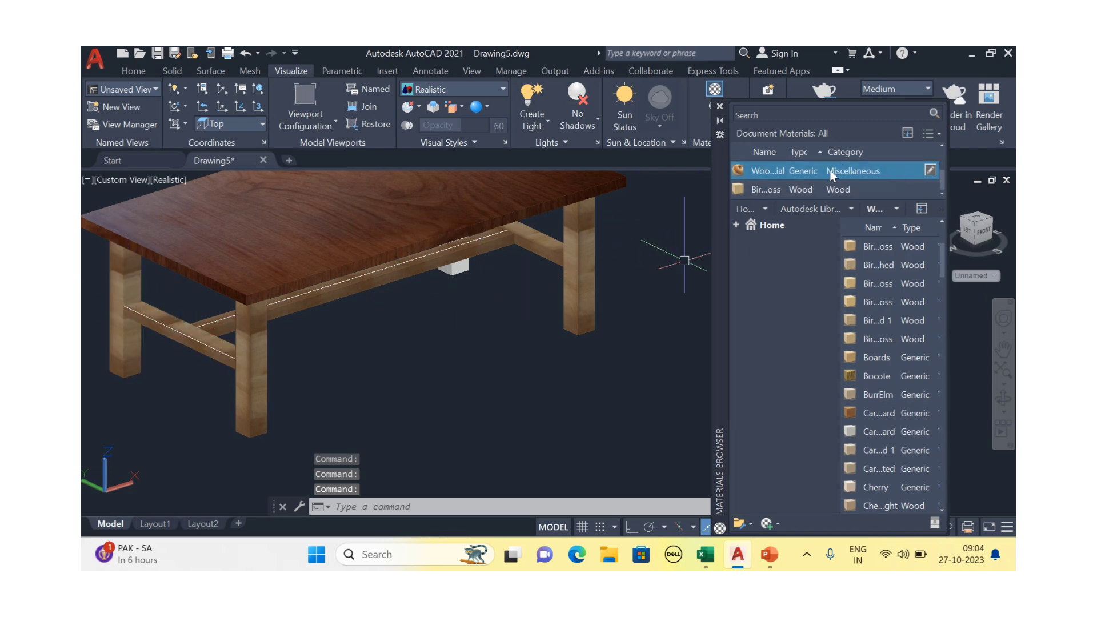
pyautogui.moveTo(832, 175); pyautogui.dragTo(681, 197)
pyautogui.moveTo(468, 268); pyautogui.dragTo(467, 269)
pyautogui.scroll(3, 465, 274)
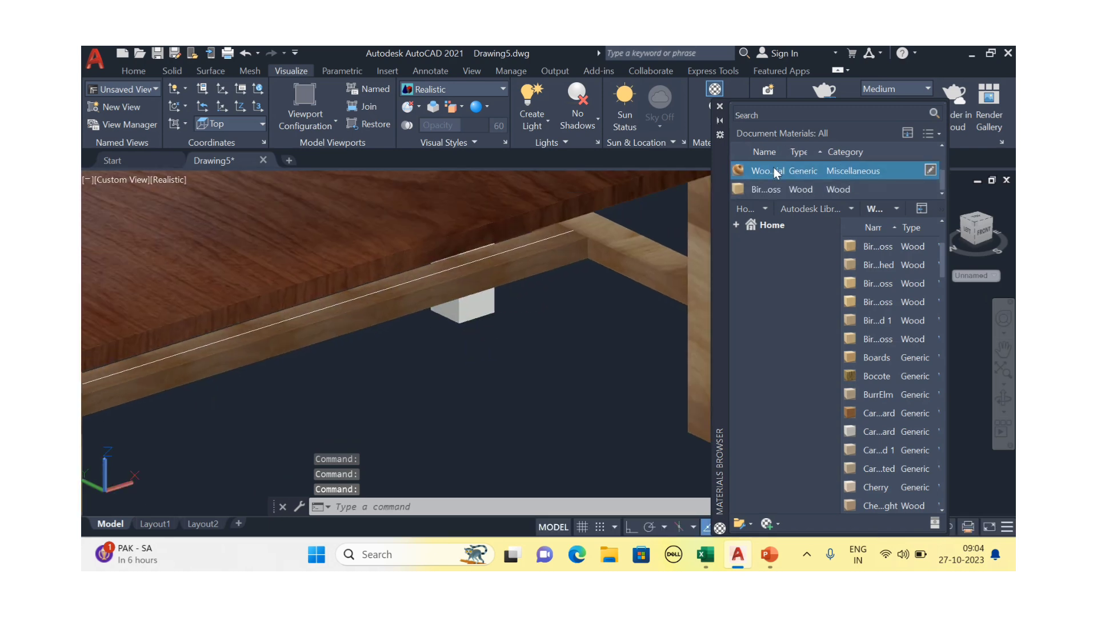
pyautogui.moveTo(774, 172); pyautogui.dragTo(483, 304)
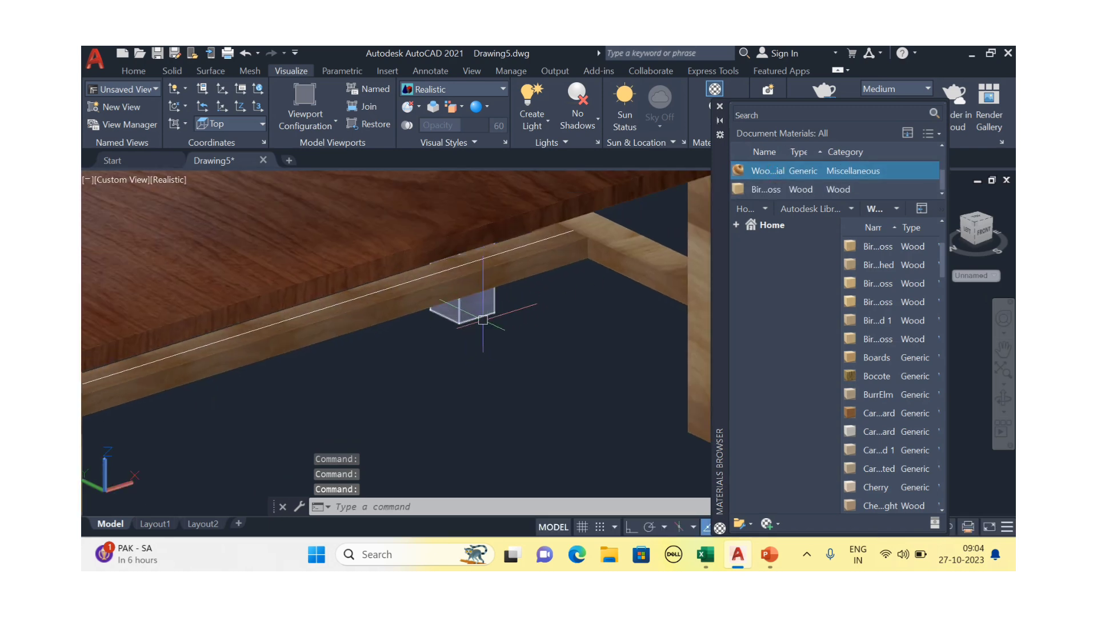
# Delete the stray line along the tabletop's front rail
pyautogui.click(403, 282)
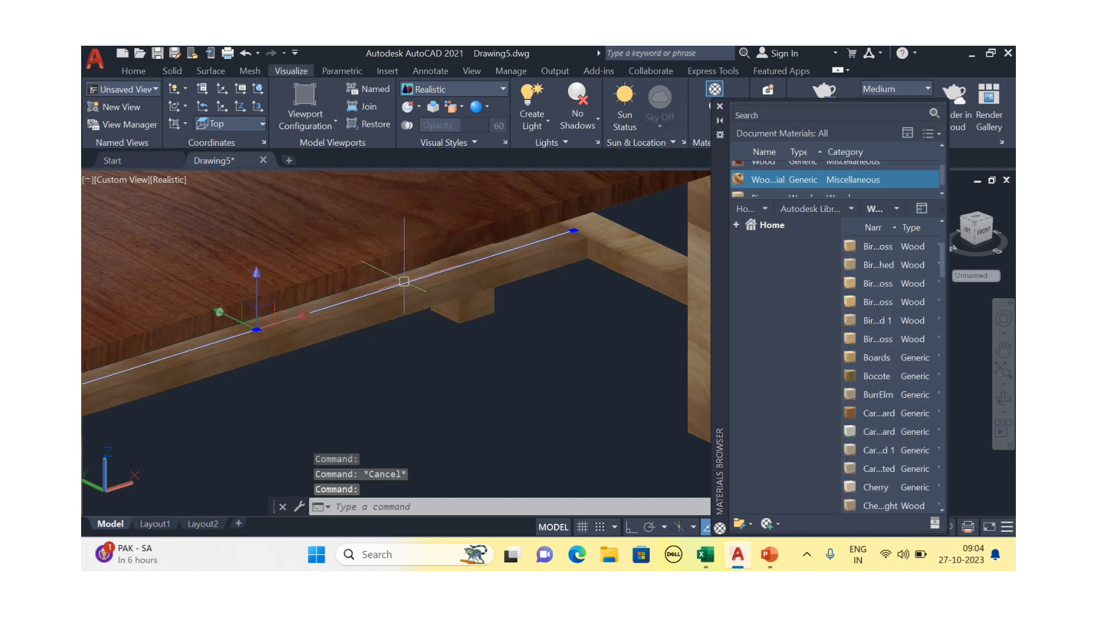
pyautogui.press('Delete')
pyautogui.scroll(-5, 470, 392)
pyautogui.scroll(5, 242, 418)
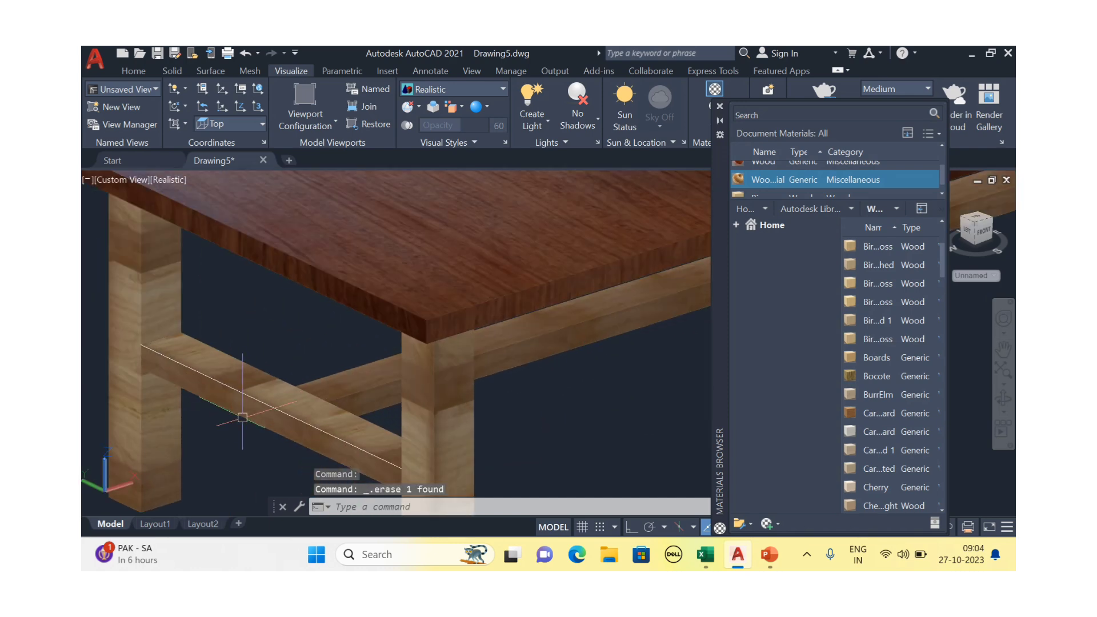
# Select the cross stretcher to inspect it, then clear the selection
pyautogui.click(255, 398)
pyautogui.press('Escape')
pyautogui.scroll(3, 254, 402)
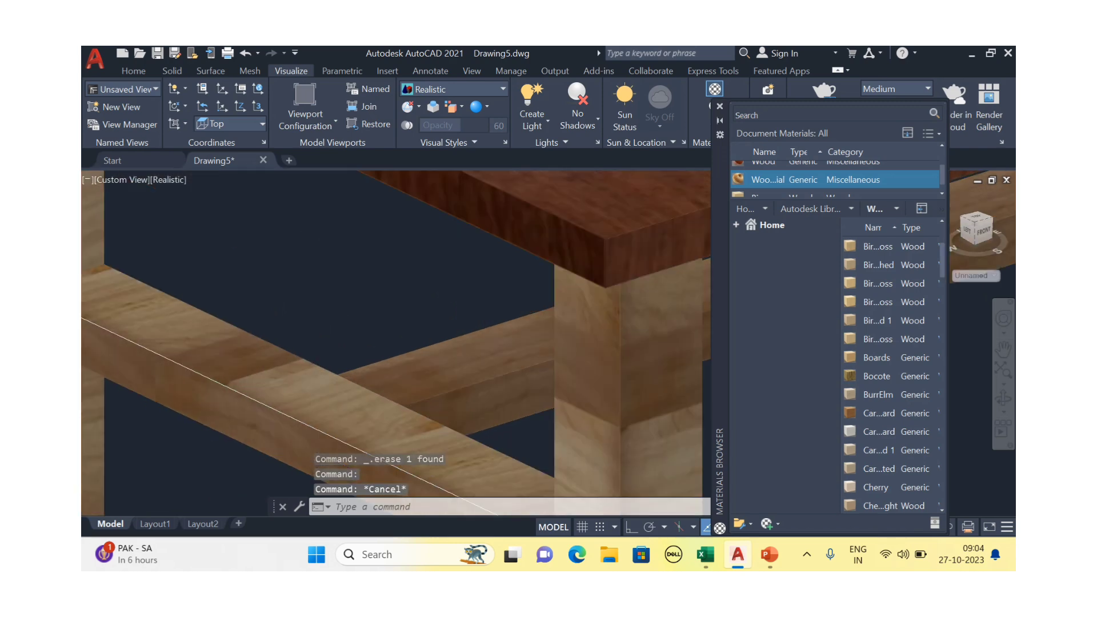
pyautogui.click(254, 403)
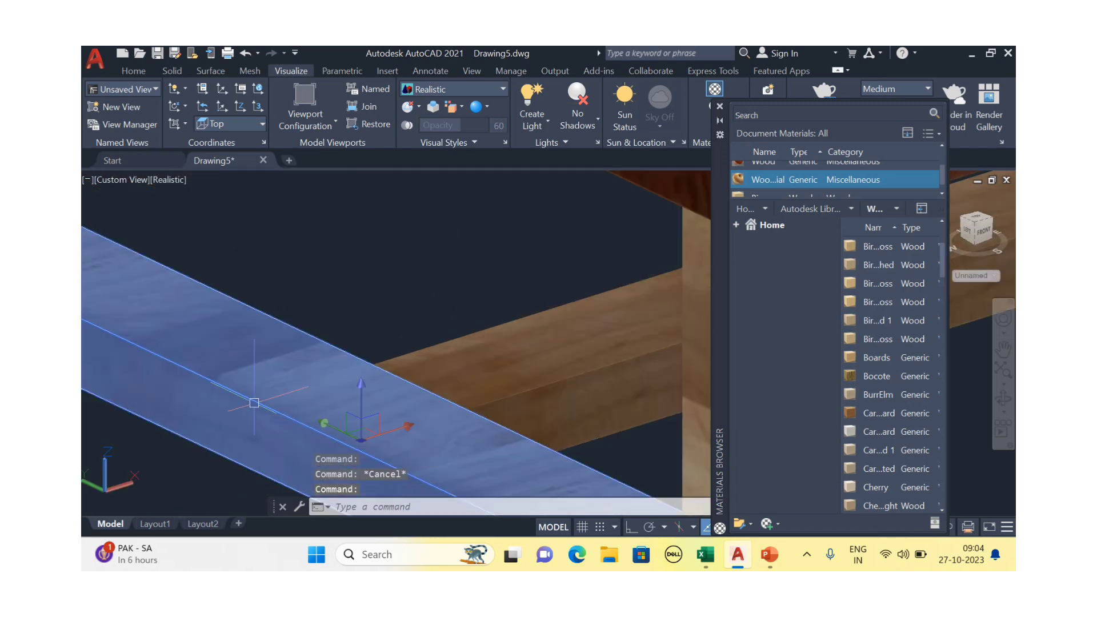
pyautogui.scroll(-3, 254, 403)
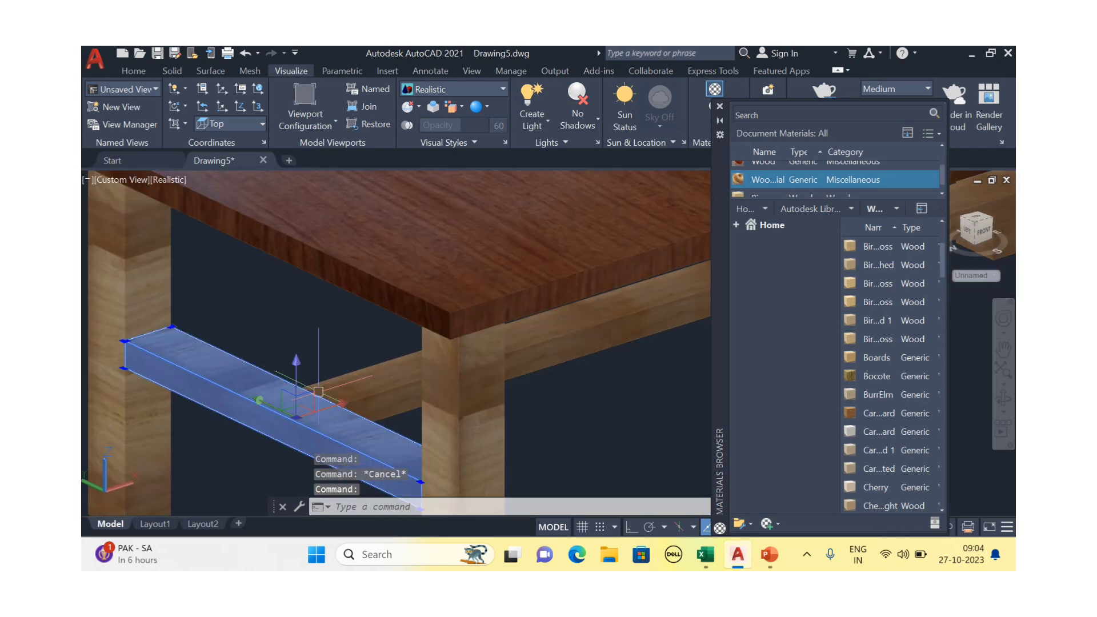
pyautogui.press('Escape')
# Close the Materials Browser and pan the table back into view
pyautogui.scroll(-4, 343, 350)
pyautogui.scroll(-1, 326, 406)
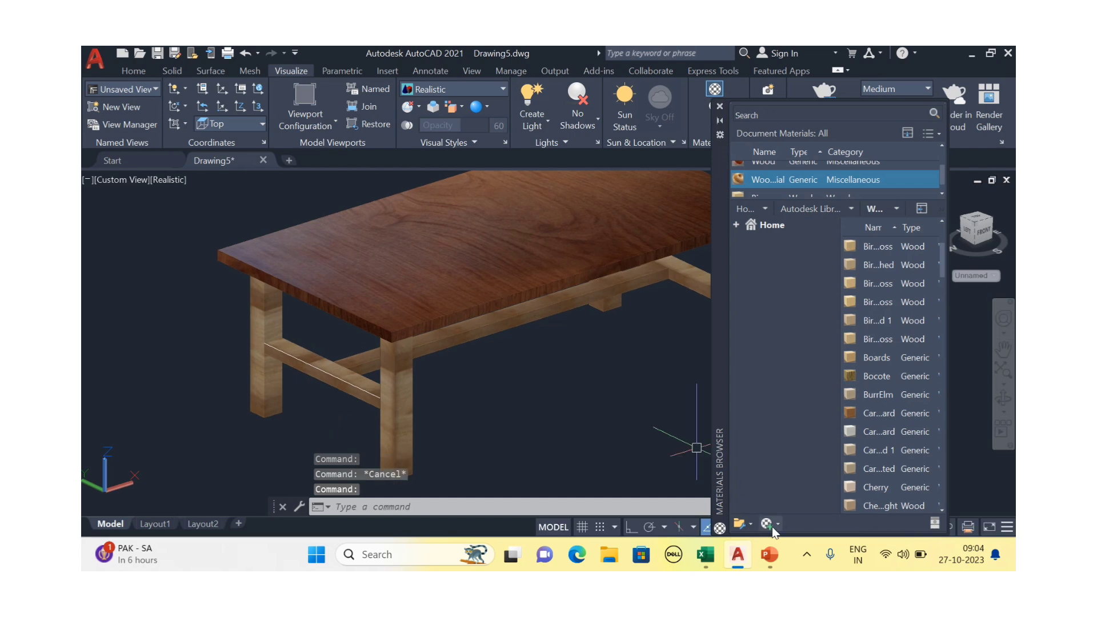
pyautogui.click(720, 107)
pyautogui.moveTo(704, 343); pyautogui.dragTo(657, 347, button='middle')
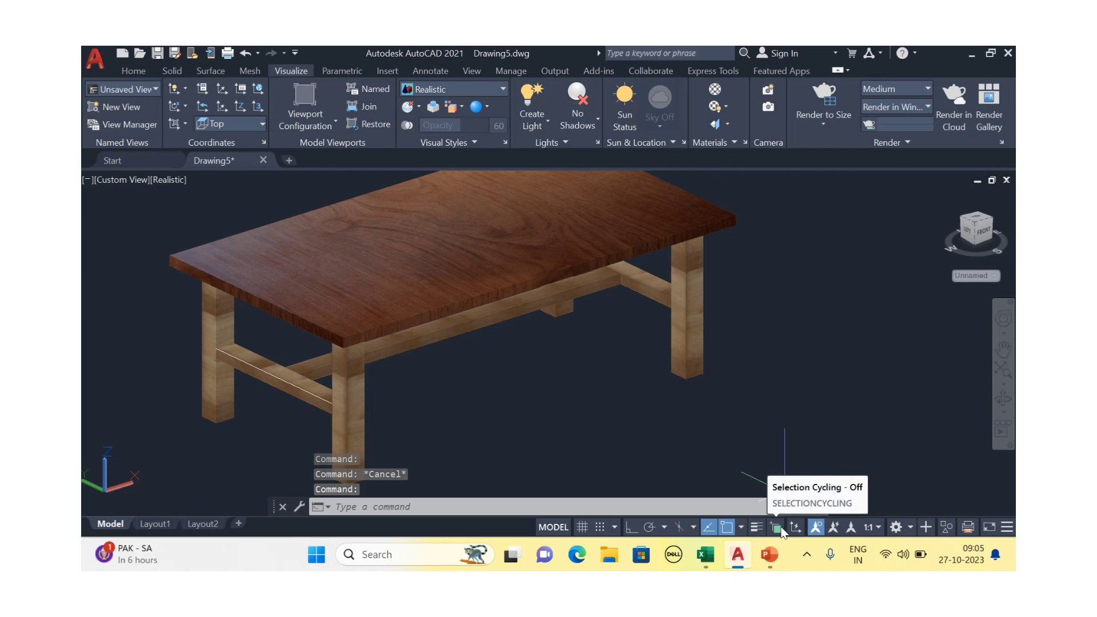
# Use selection cycling to delete the hidden line on the side stretcher, then turn cycling off
pyautogui.click(778, 527)
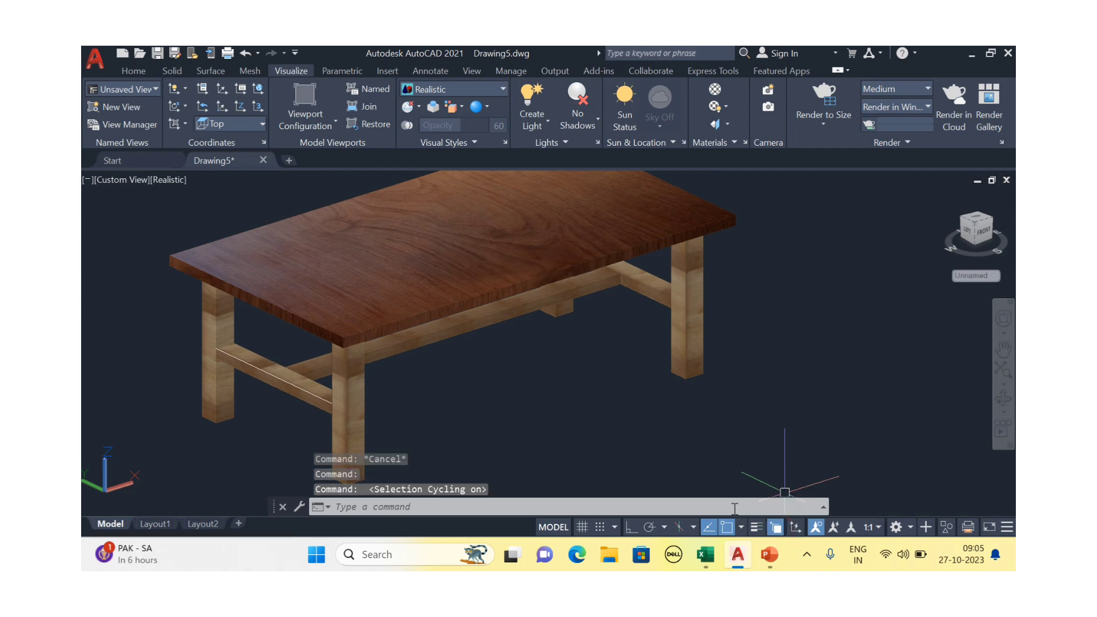
pyautogui.scroll(3, 240, 388)
pyautogui.click(276, 365)
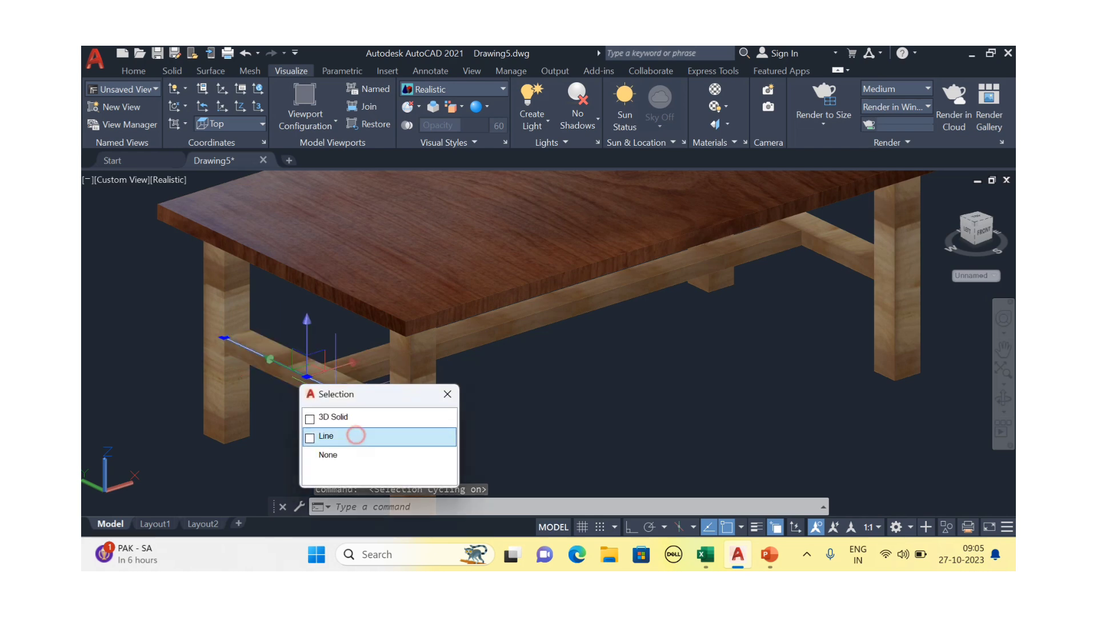
pyautogui.click(358, 439)
pyautogui.press('Delete')
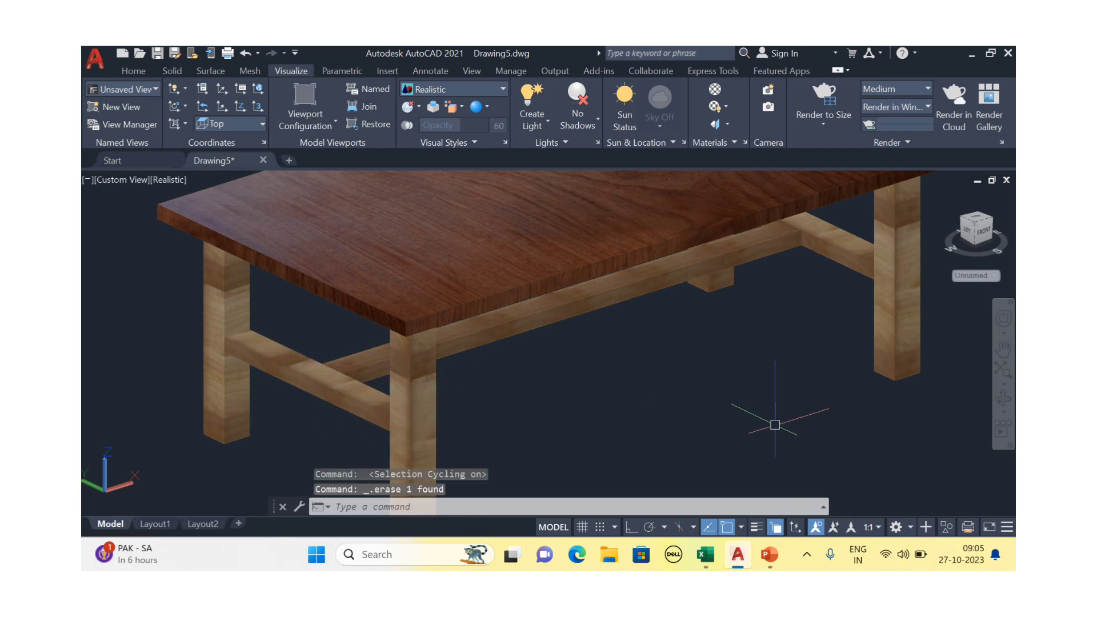
pyautogui.click(777, 527)
pyautogui.scroll(-2, 657, 386)
pyautogui.press('Escape')
pyautogui.press('Escape')
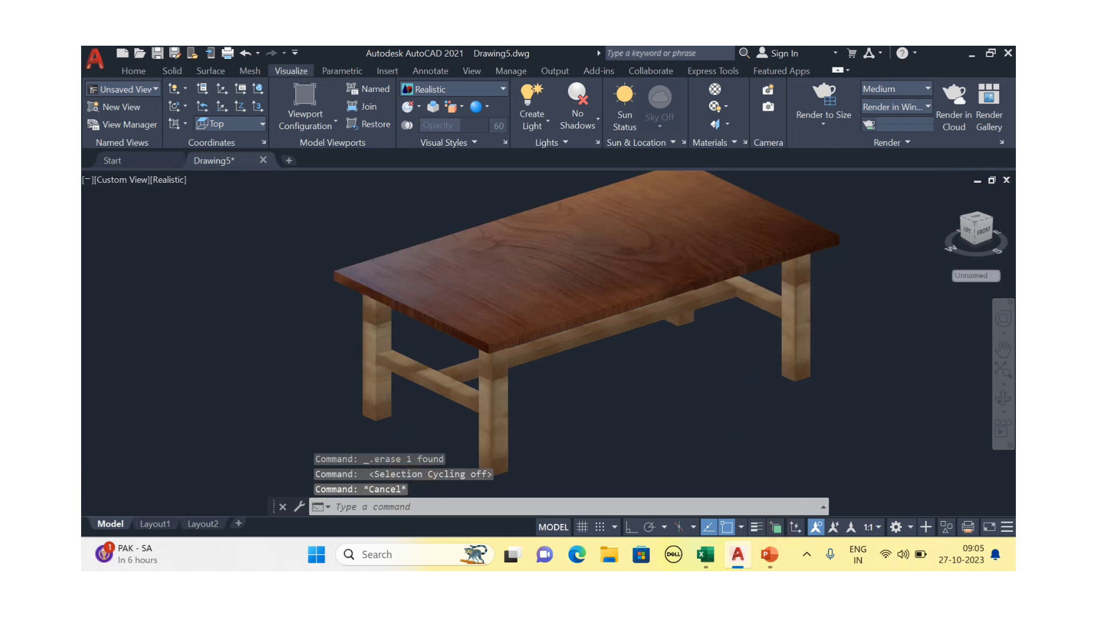
# Orbit the table from underneath, left-front and lower angles, then centre it for review
pyautogui.keyDown('shift'); pyautogui.moveTo(657, 386); pyautogui.dragTo(591, 379, button='middle'); pyautogui.keyUp('shift')
pyautogui.scroll(-2, 632, 375)
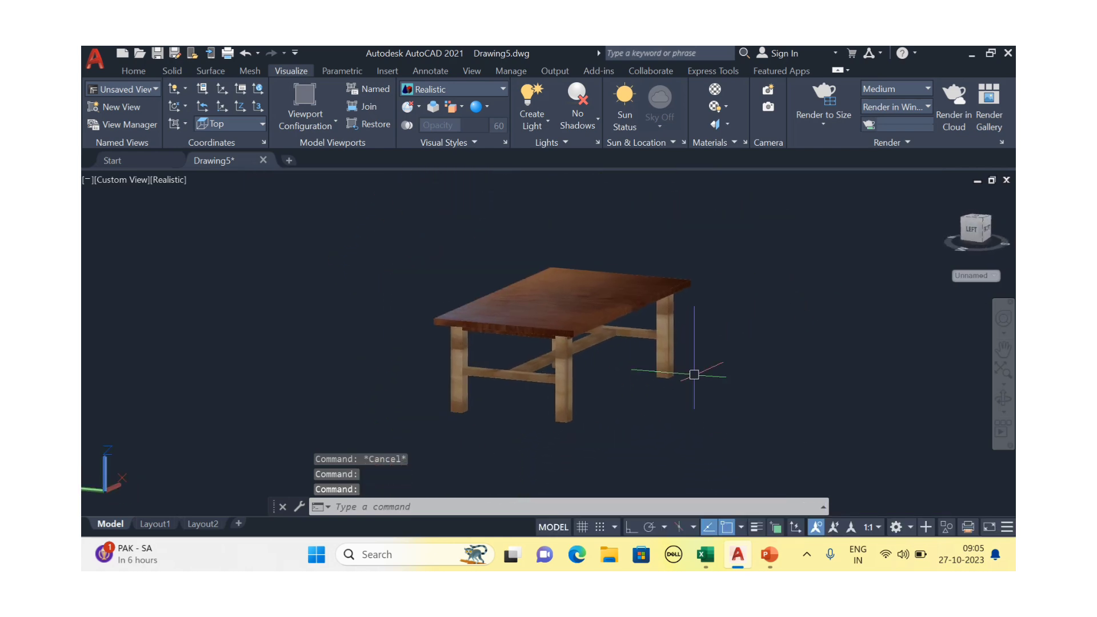
pyautogui.keyDown('shift'); pyautogui.moveTo(693, 375); pyautogui.dragTo(595, 386, button='middle'); pyautogui.keyUp('shift')
pyautogui.scroll(3, 623, 338)
pyautogui.keyDown('shift'); pyautogui.moveTo(742, 336); pyautogui.dragTo(669, 312, button='middle'); pyautogui.keyUp('shift')
pyautogui.scroll(-2, 735, 319)
pyautogui.moveTo(735, 319); pyautogui.dragTo(697, 331, button='middle')
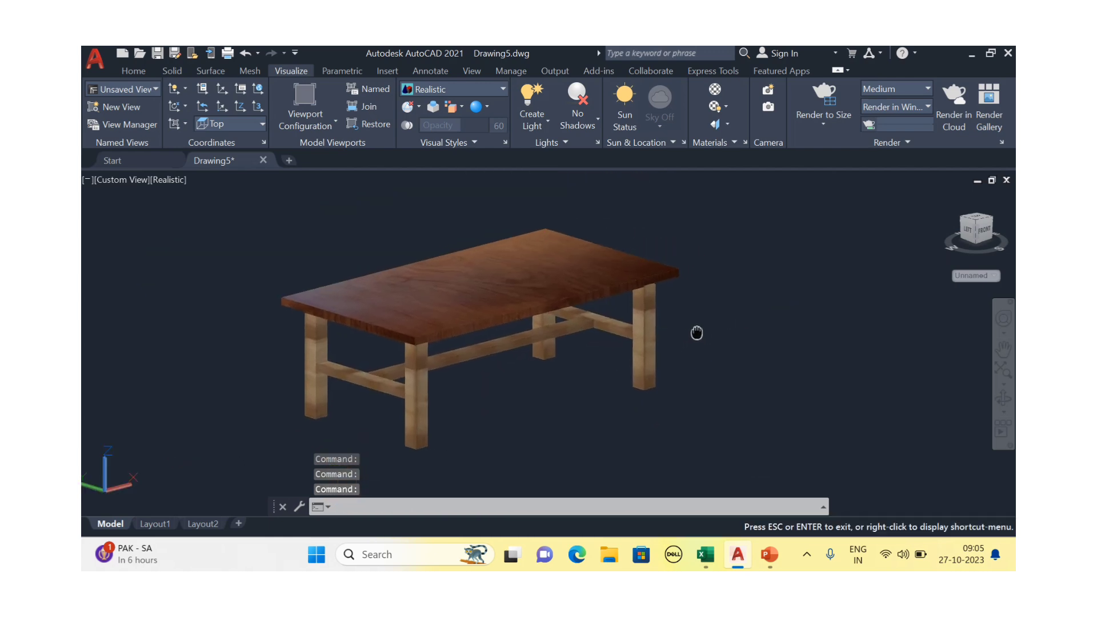